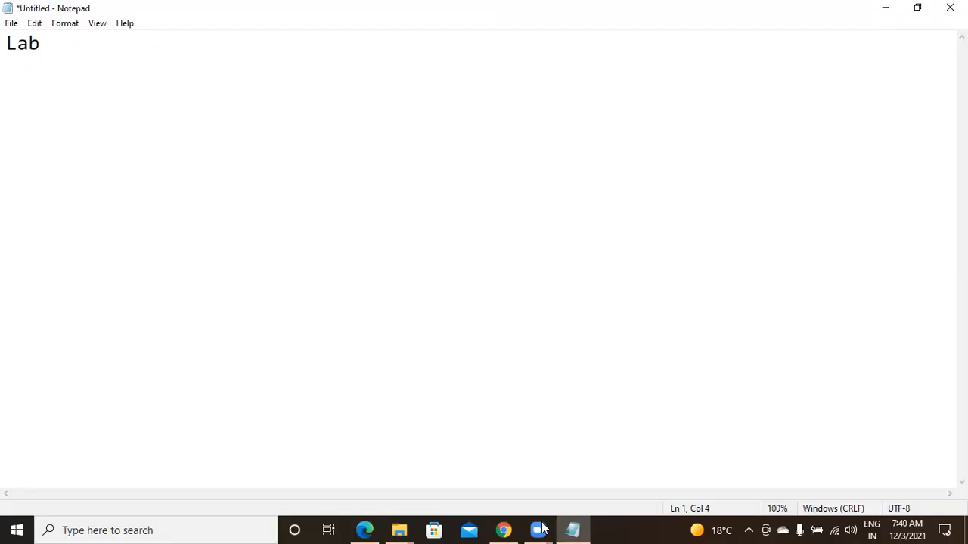
Switch to the Azure portal in Chrome and look through the favourite services listed in the portal menu
left_click(503, 530)
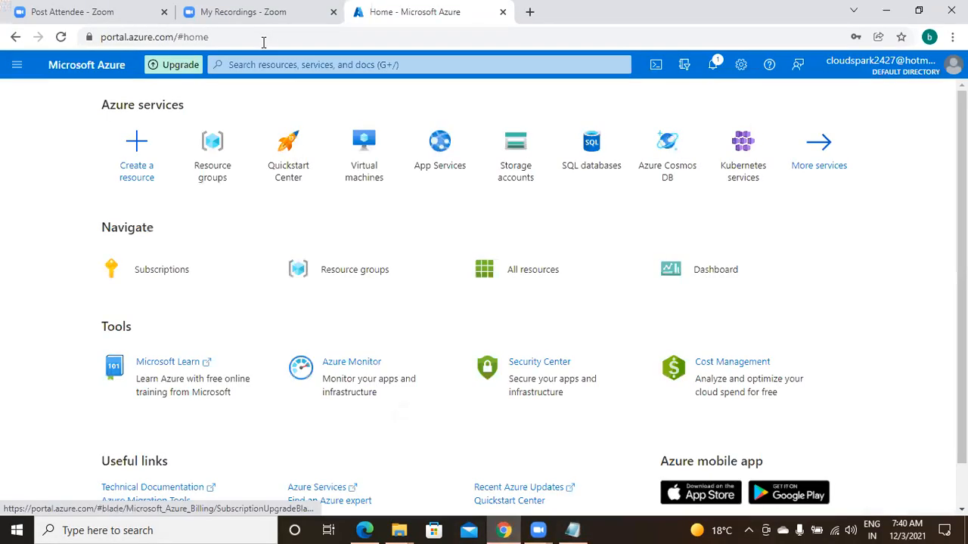
left_click(267, 37)
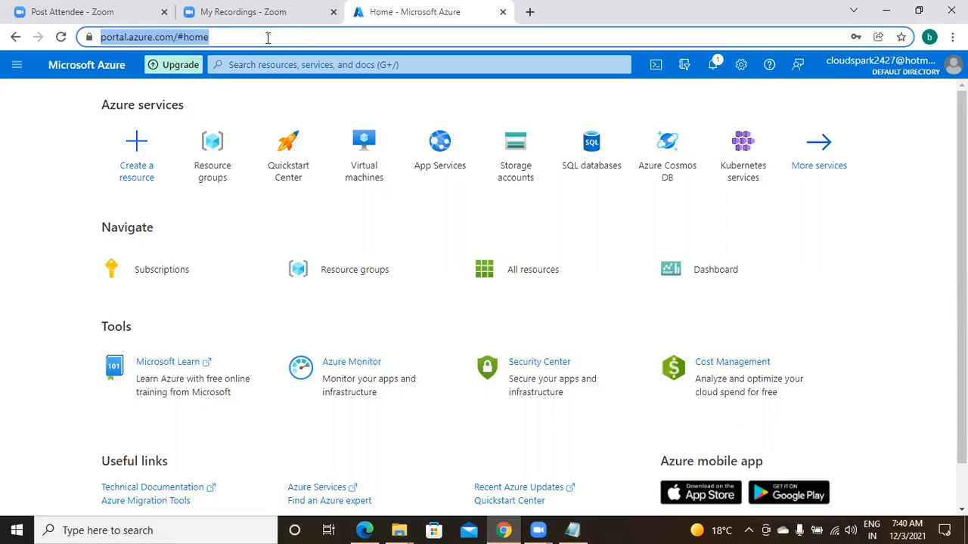
left_click(18, 69)
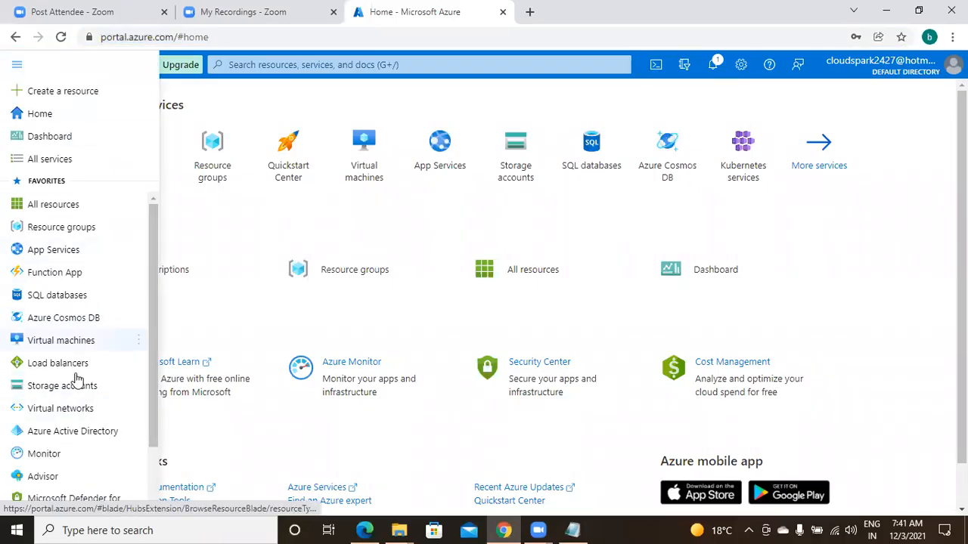
mouse_move(75, 374)
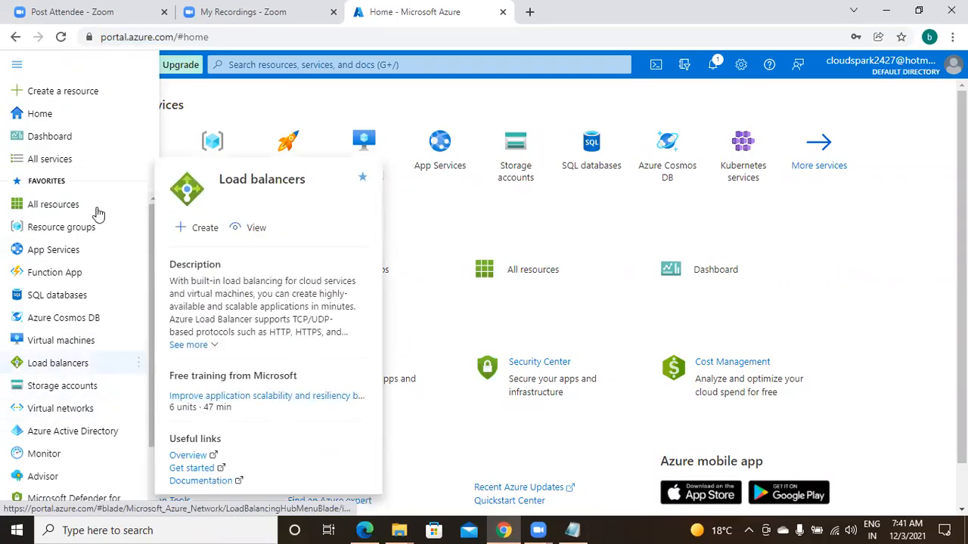
mouse_move(103, 415)
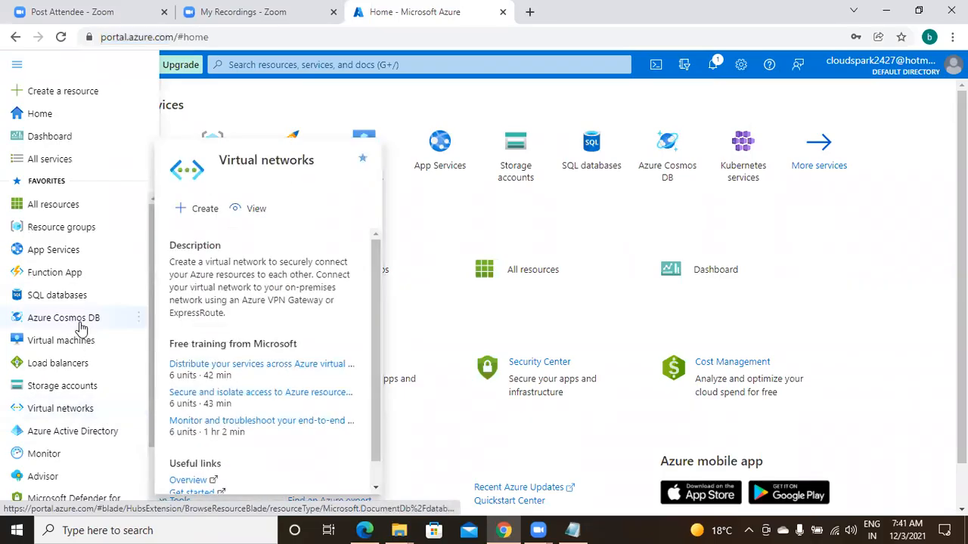
mouse_move(81, 326)
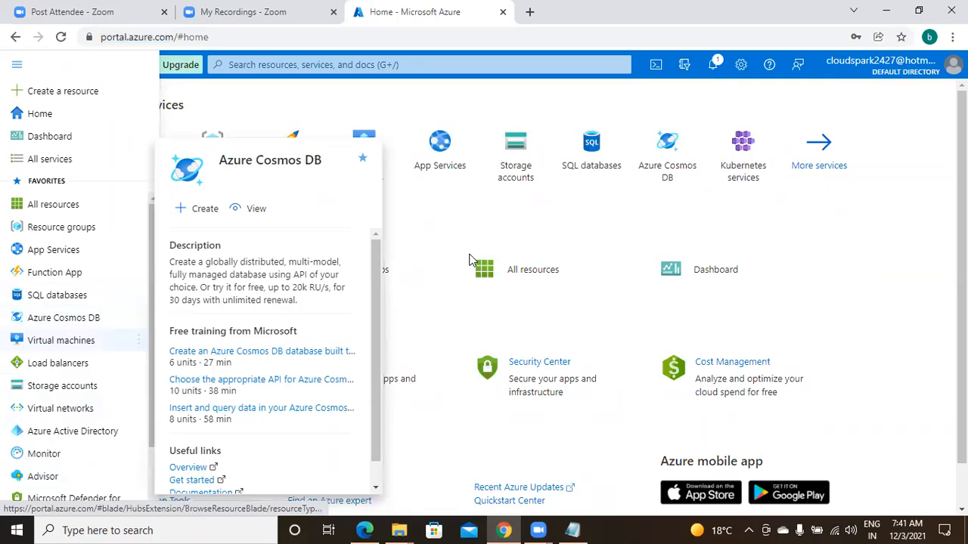
Search the portal for "res" and open the Resource groups service
left_click(386, 66)
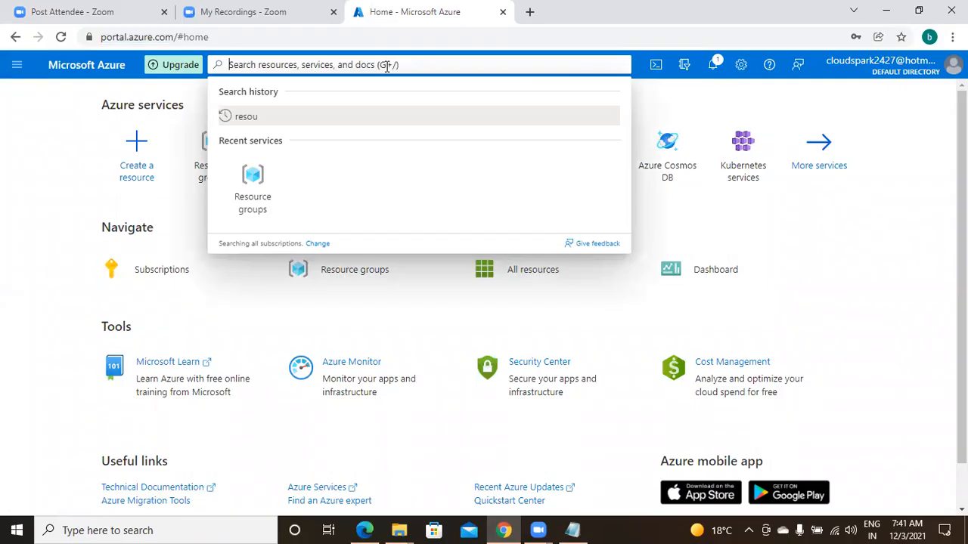
type("res")
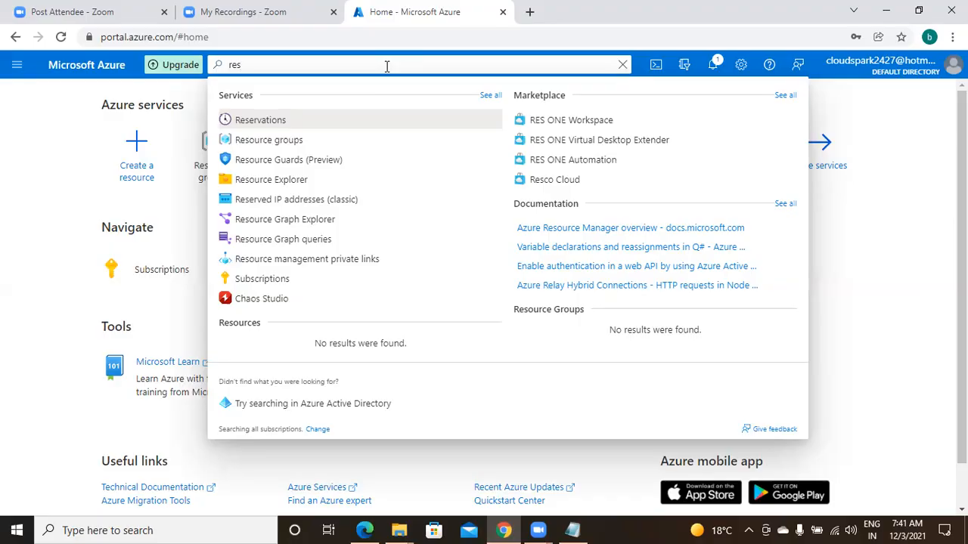
left_click(302, 140)
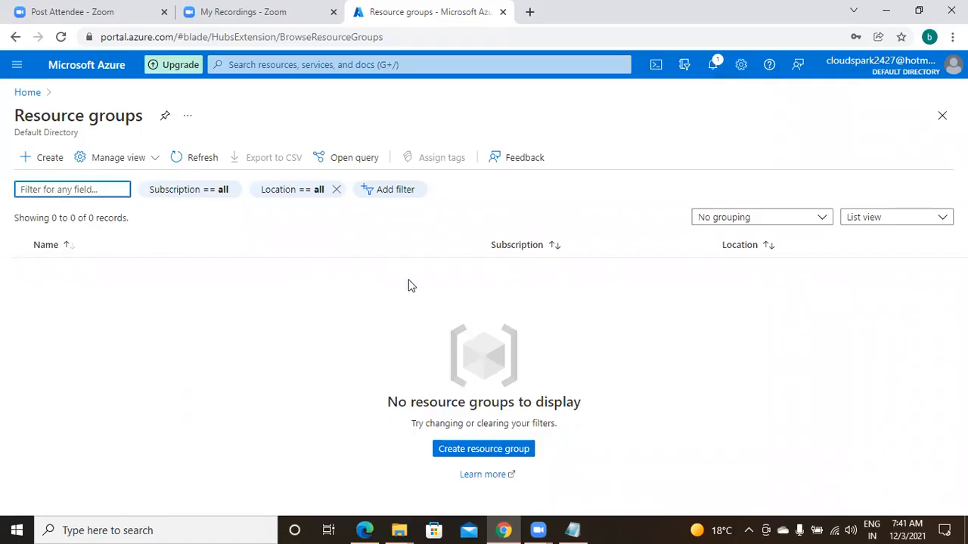
Start creating a resource group under the Free Trial subscription and name it dwhgrp
left_click(50, 158)
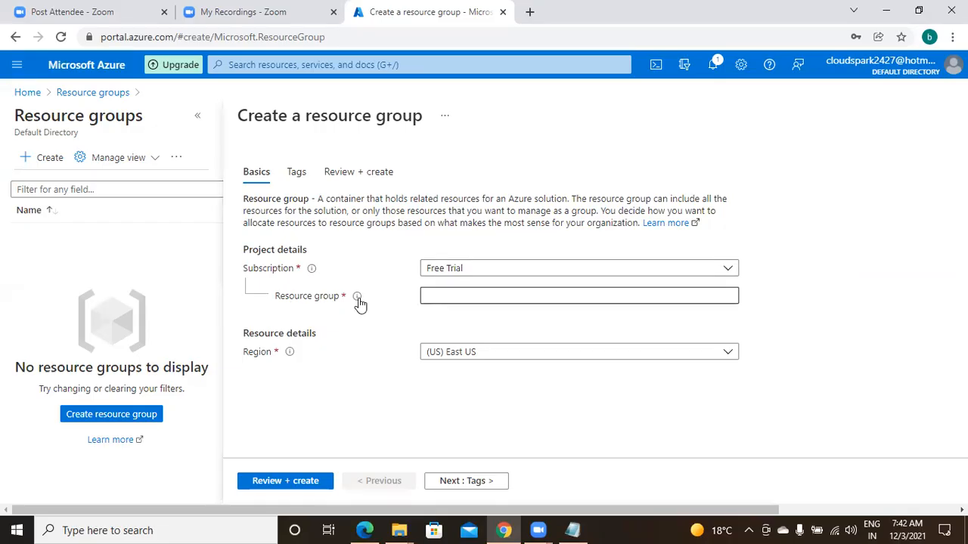
left_click(454, 298)
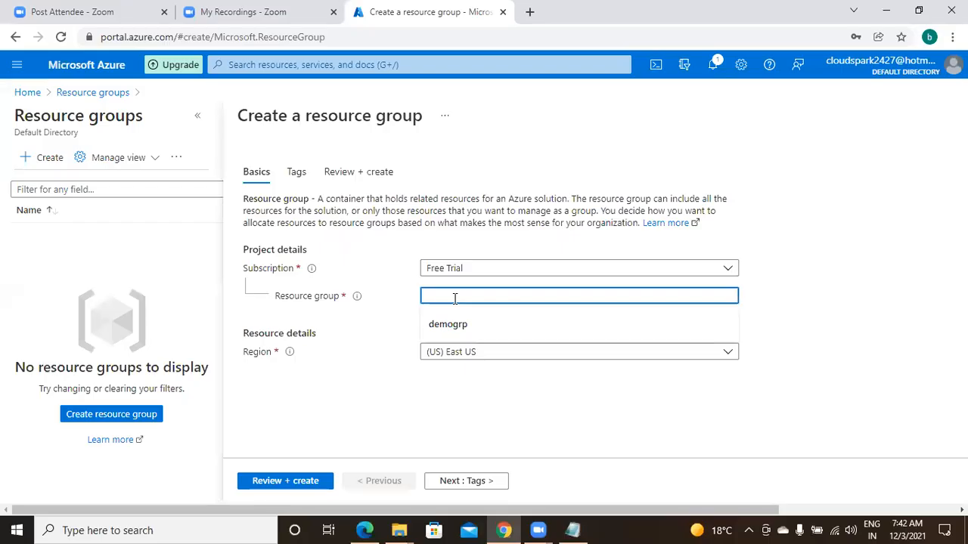
type("pract")
key("BackSpace")
key("BackSpace")
key("BackSpace")
key("BackSpace")
key("BackSpace")
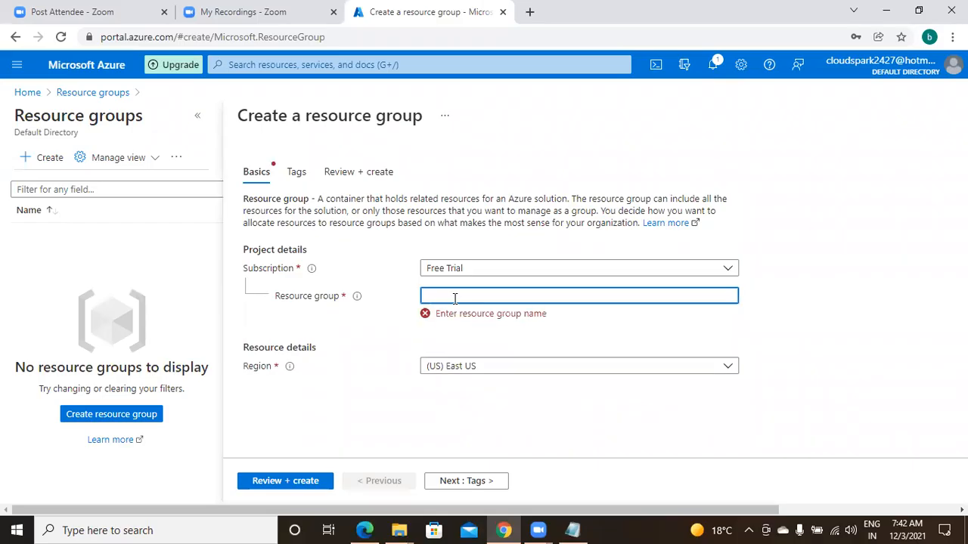
type("e")
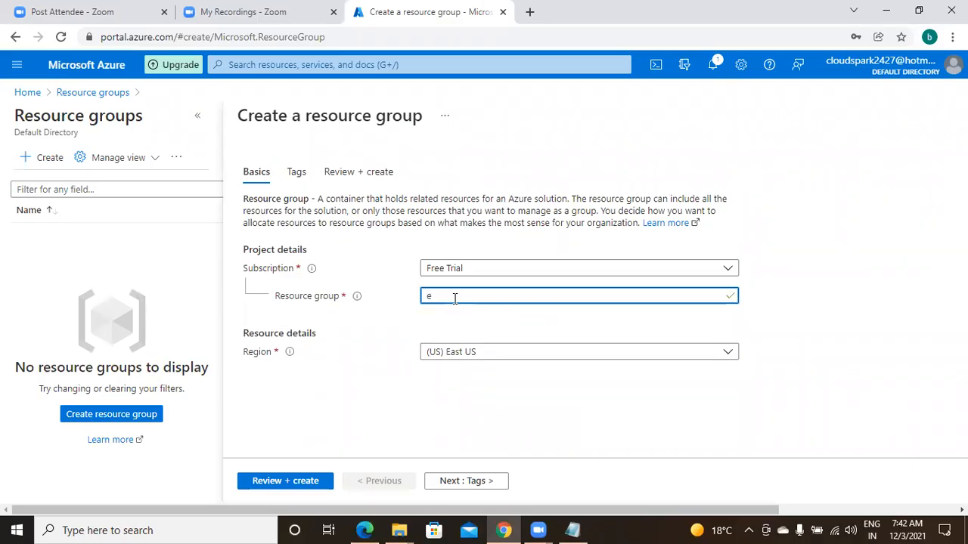
key("BackSpace")
type("dw")
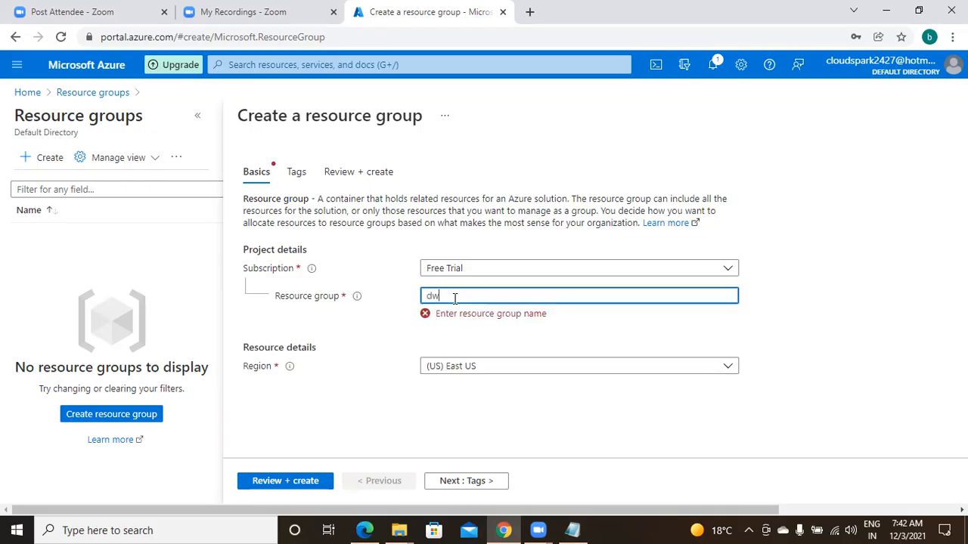
type("h")
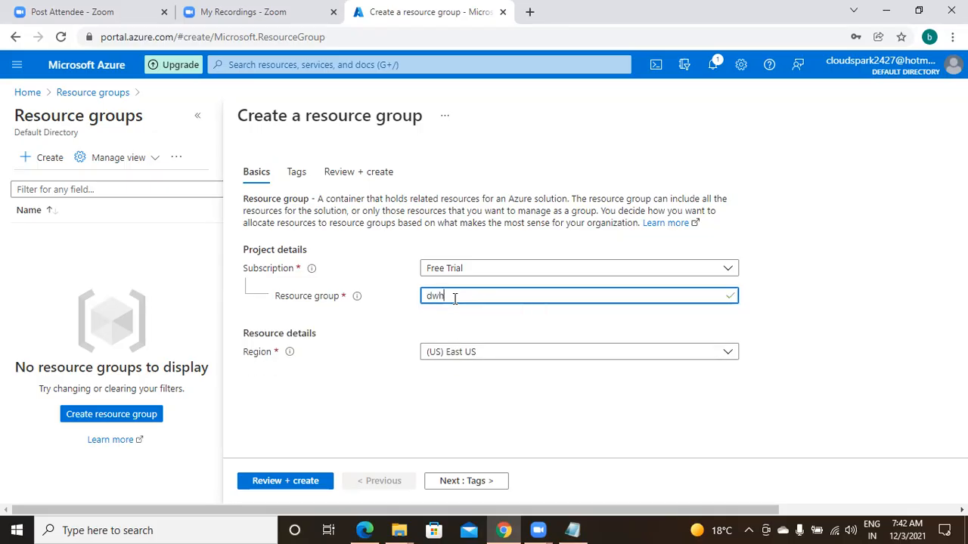
type("grp")
Create the resource group with the (US) East US region and open dwhgrp from the resource group list
left_click(481, 361)
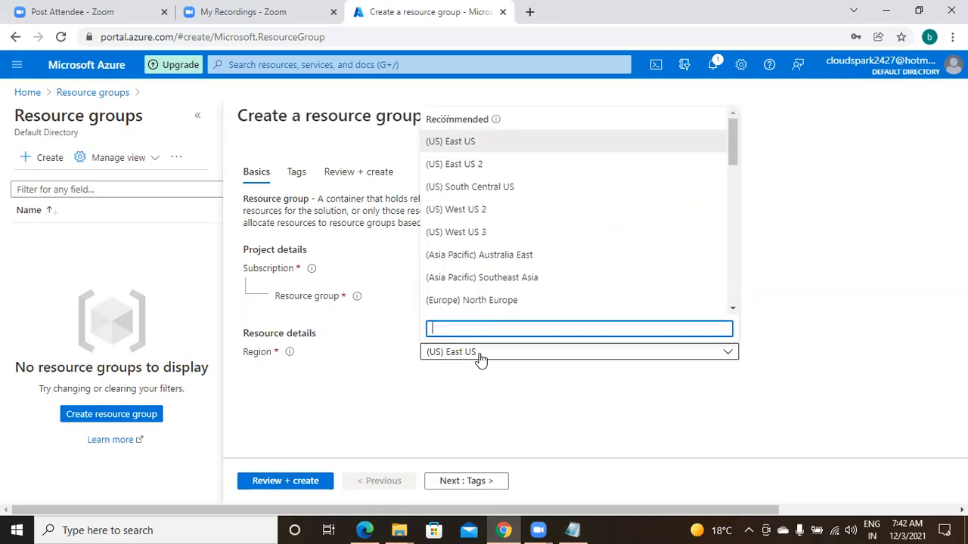
left_click(533, 142)
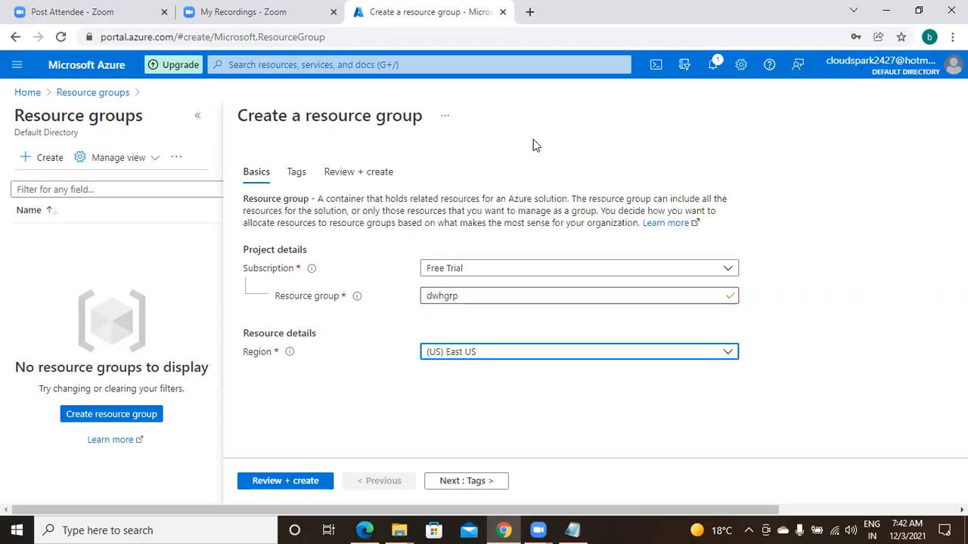
left_click(308, 482)
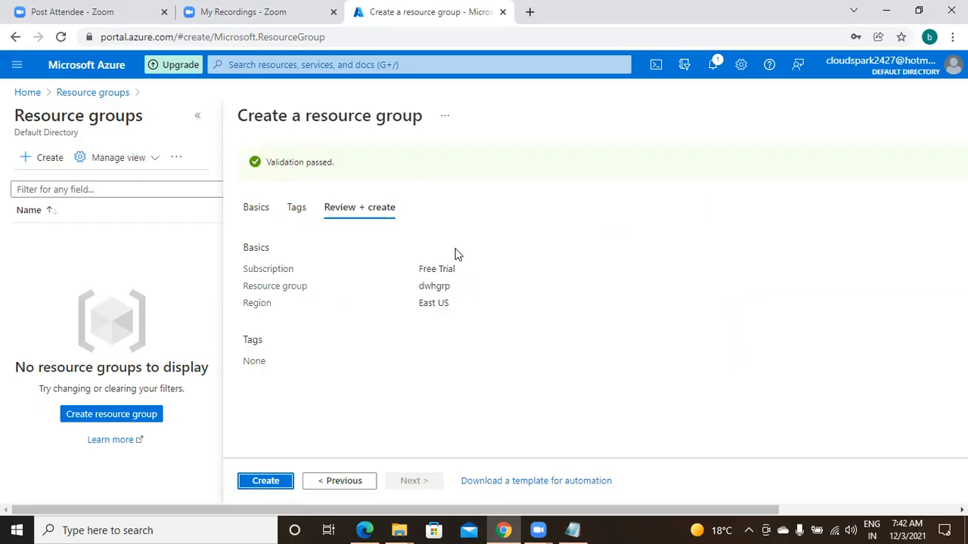
left_click(265, 488)
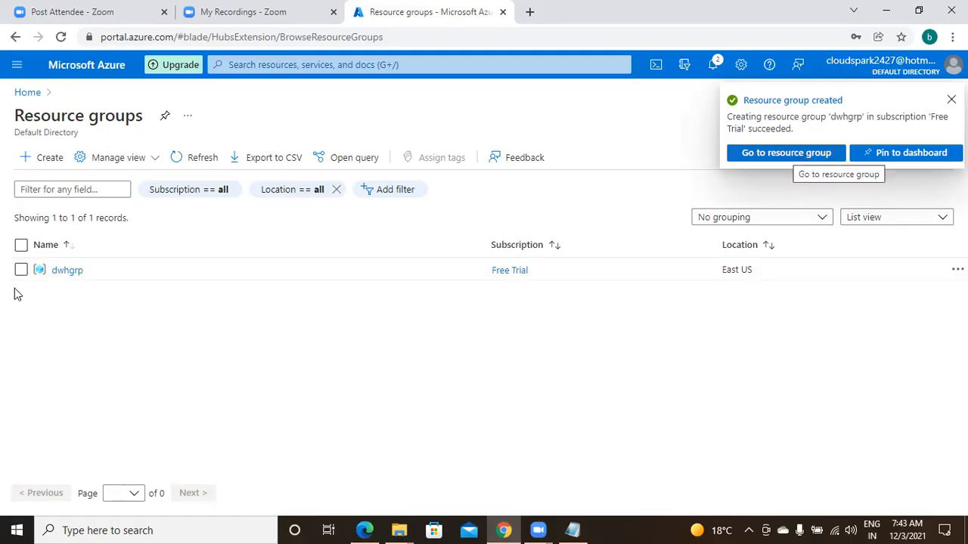
mouse_move(78, 278)
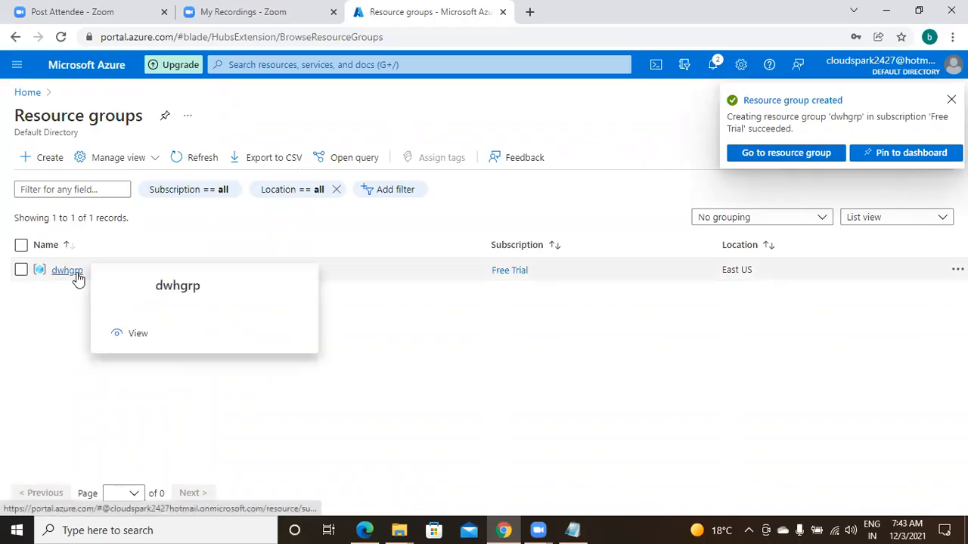
left_click(78, 275)
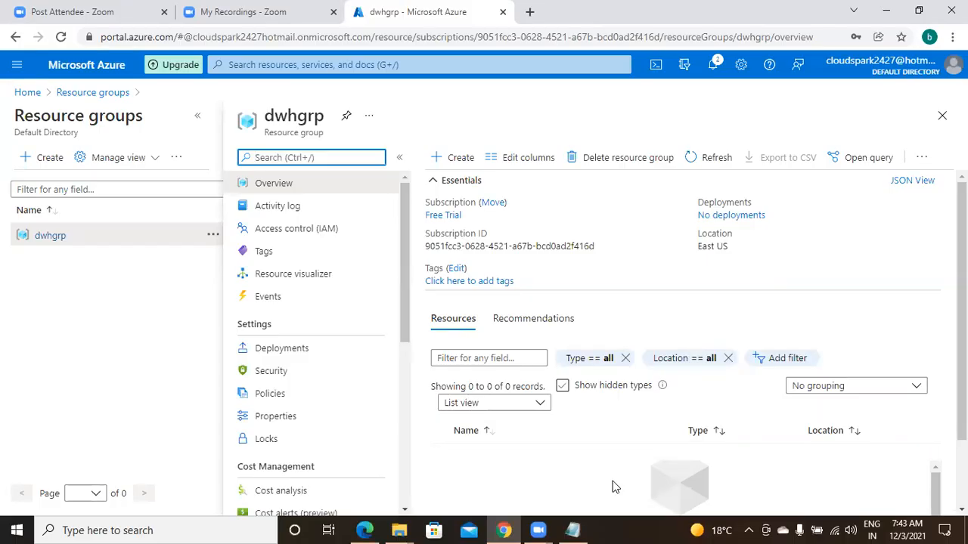
Switch to the Notepad notes, complete the heading as "Lab:" and add "1. from azure portal, [ portal.azure.com]" below it
left_click(573, 530)
type("1. from azure portal,   [ portal.azure.com")
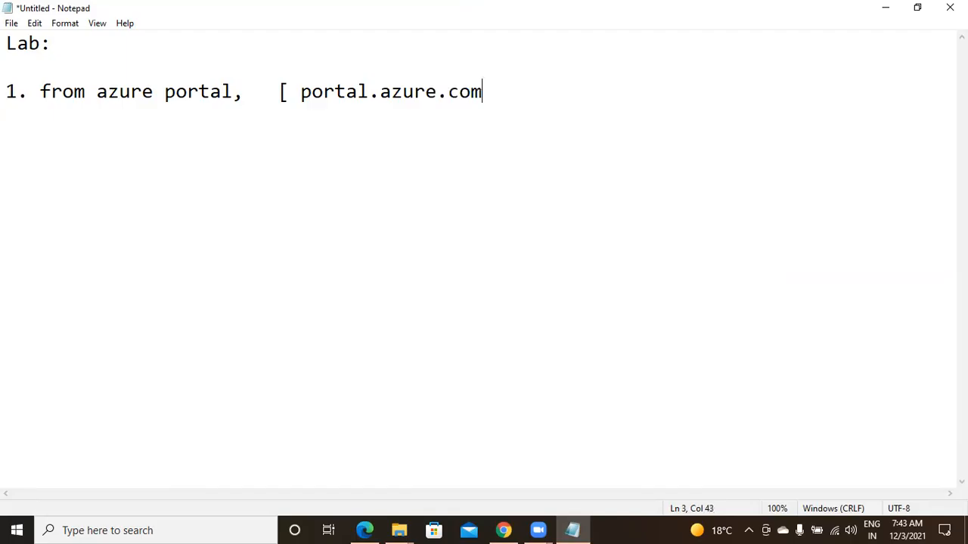
type("]")
Add an indented line "create a resource group : [ dwhgrp]" under item 1, separated by a blank line
key("Return")
key("Return")
key("Return")
left_click(134, 149)
type("2.")
key("BackSpace")
key("BackSpace")
type("create a resour")
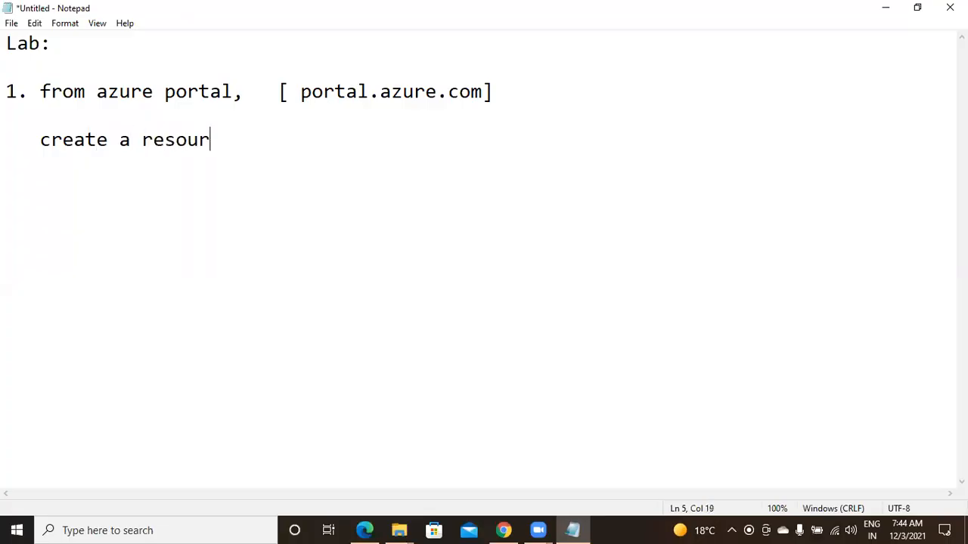
type("ce group :    ")
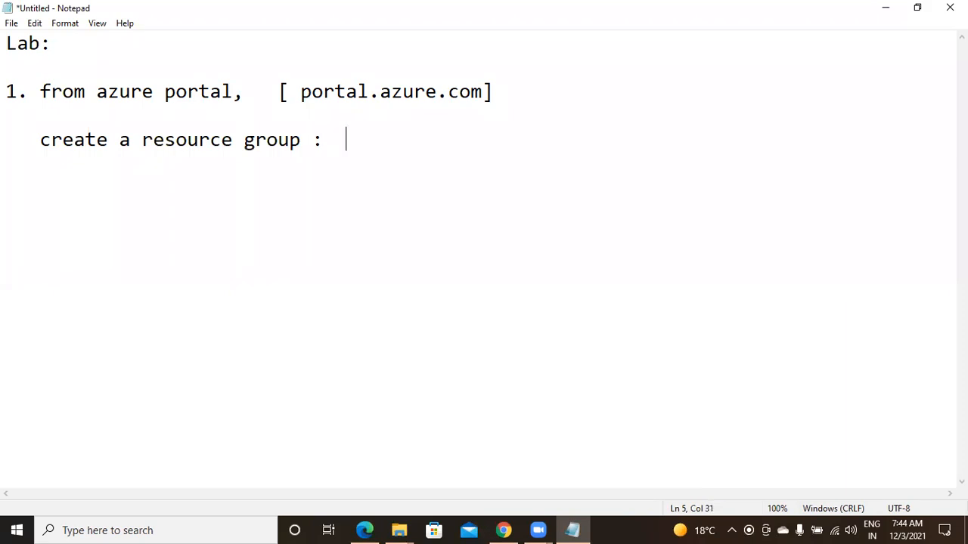
type("[ dw")
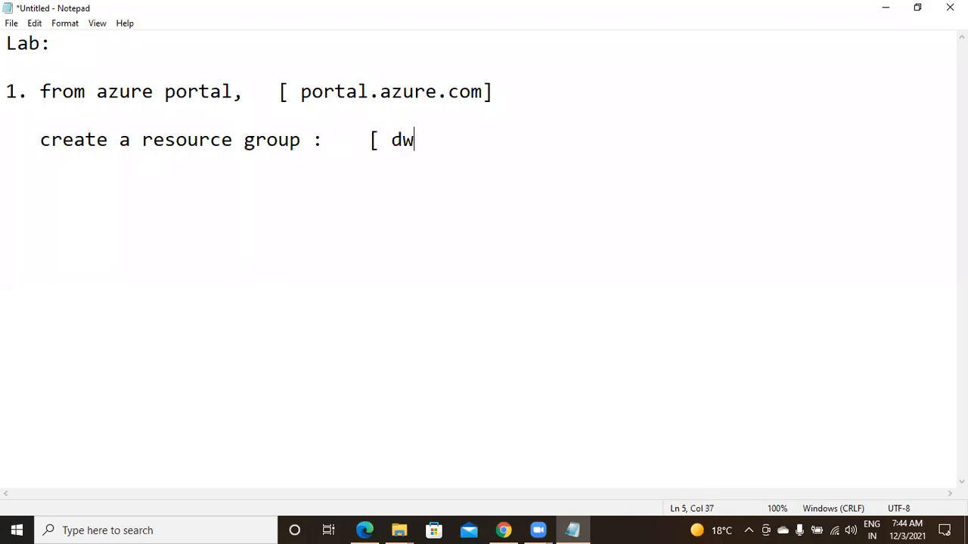
type("hgrp")
key("BackSpace")
type("]")
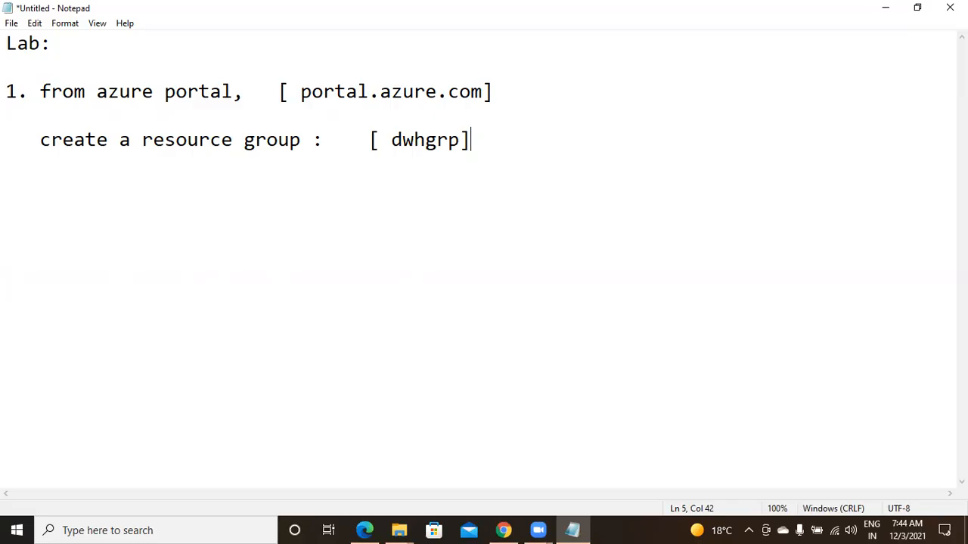
Add item "2. create a data lake storage account." after a blank line below the resource group note
key("Return")
key("Return")
type("2.  cra")
key("BackSpace")
type("eate a data ")
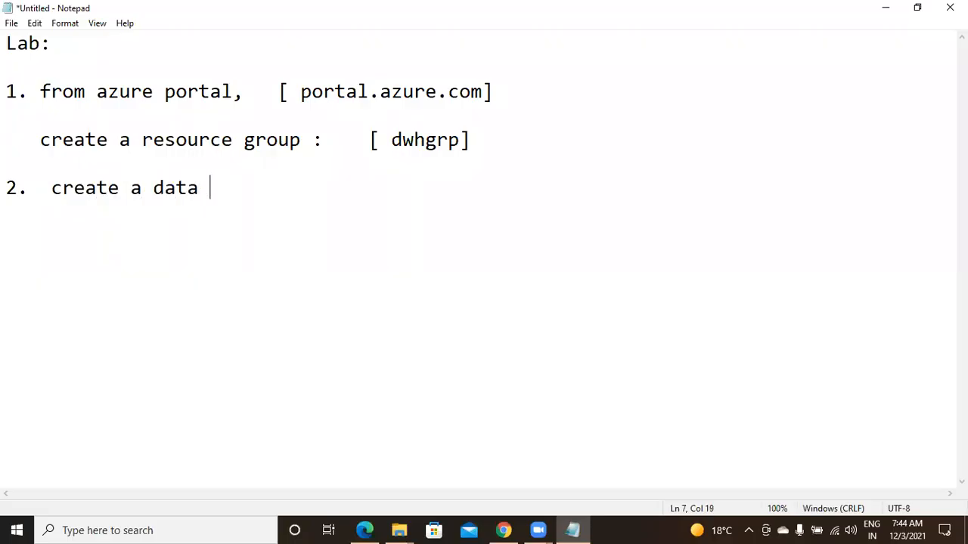
type("lake")
key("BackSpace")
type("ke s")
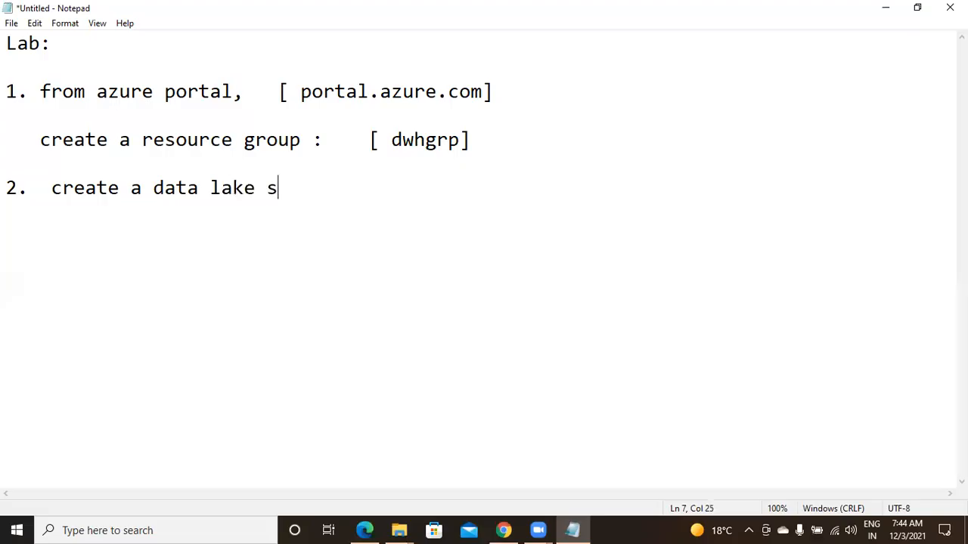
type("torage ")
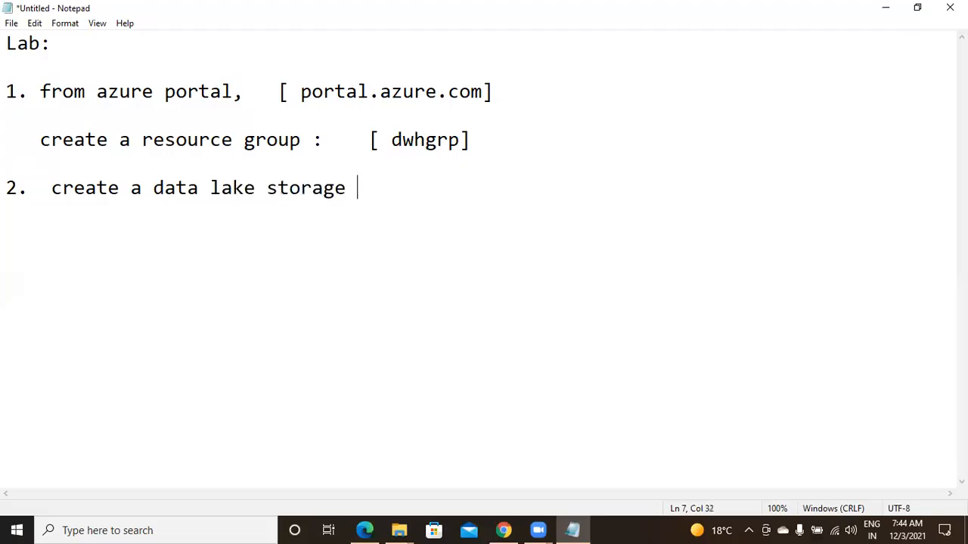
type("account.")
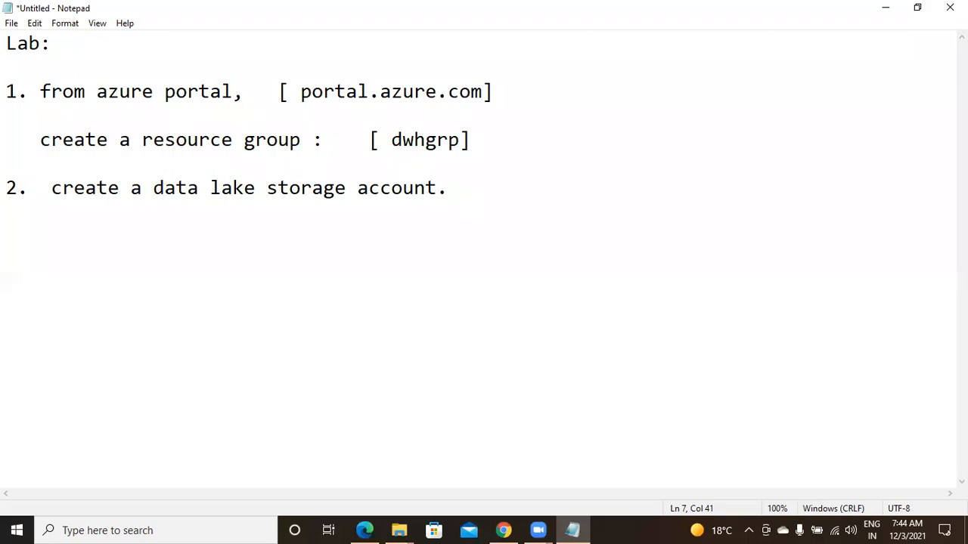
Add the bracketed note "[ gen1 is not available for new users]" on the line below item 2
key("Return")
type("[ gw")
key("BackSpace")
type("en1 ")
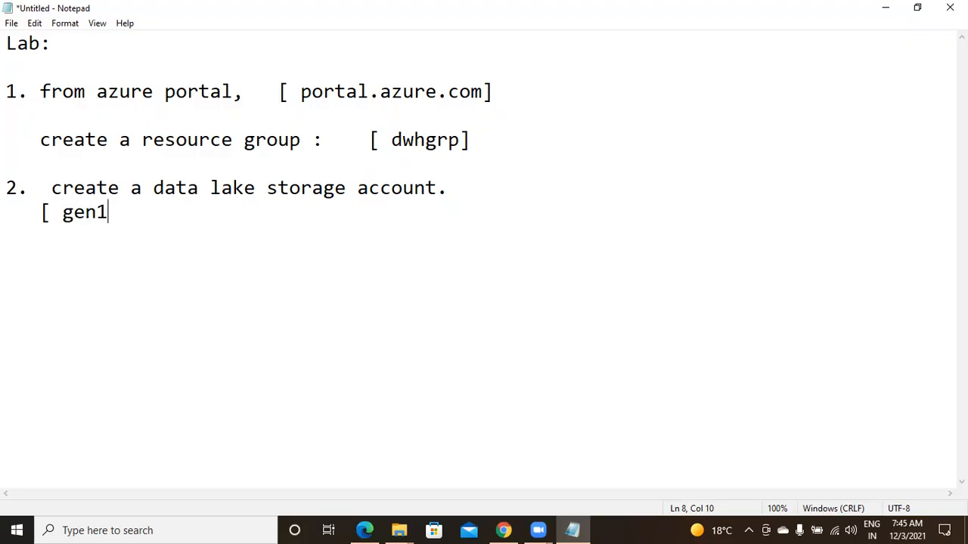
type("is not available ")
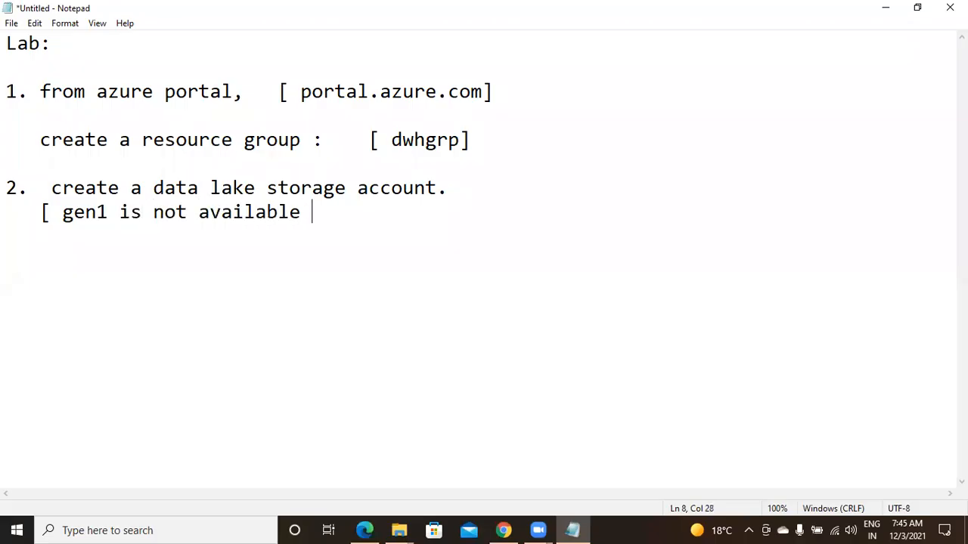
type("for new user")
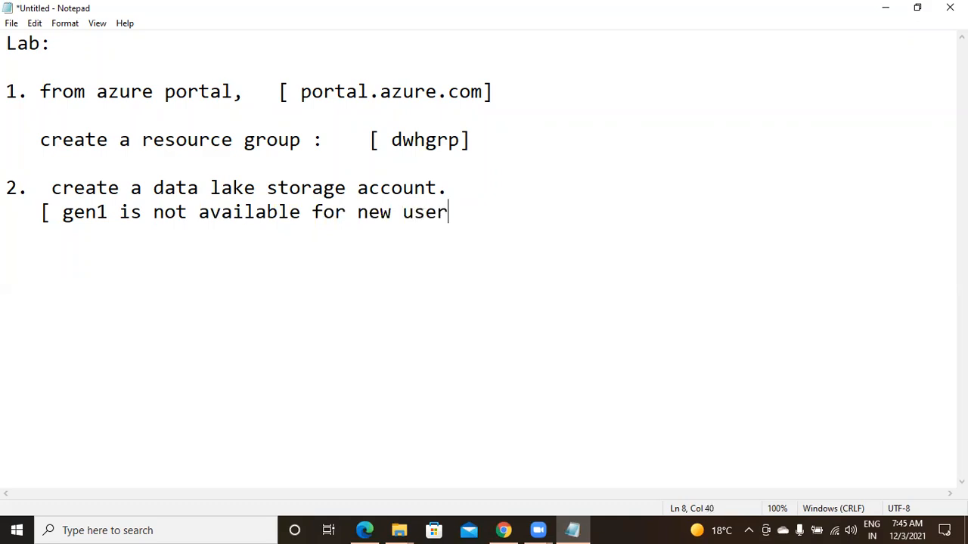
type("s]")
Add the line "you can create storage account only for data lake gen2." below the gen1 note, followed by blank lines
key("Return")
type("you can cr")
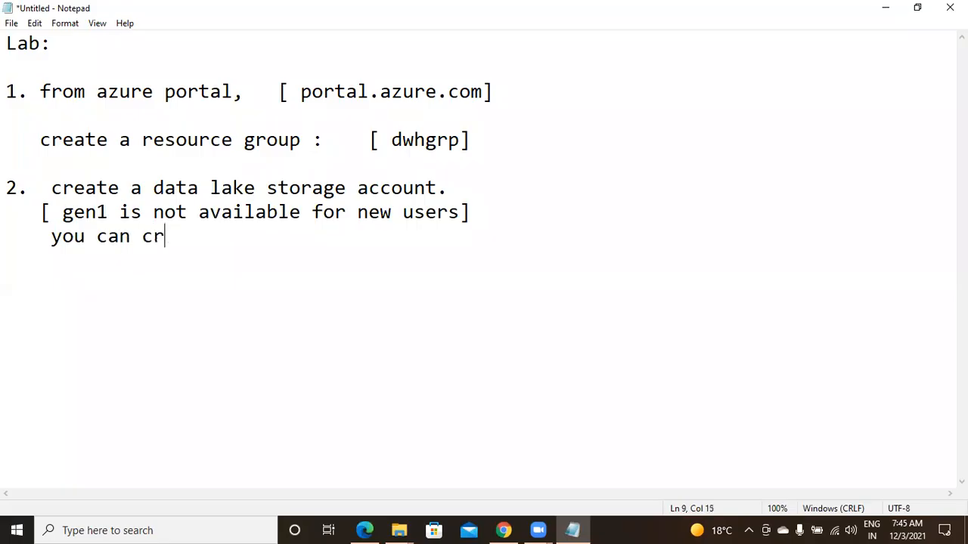
type("eate storag")
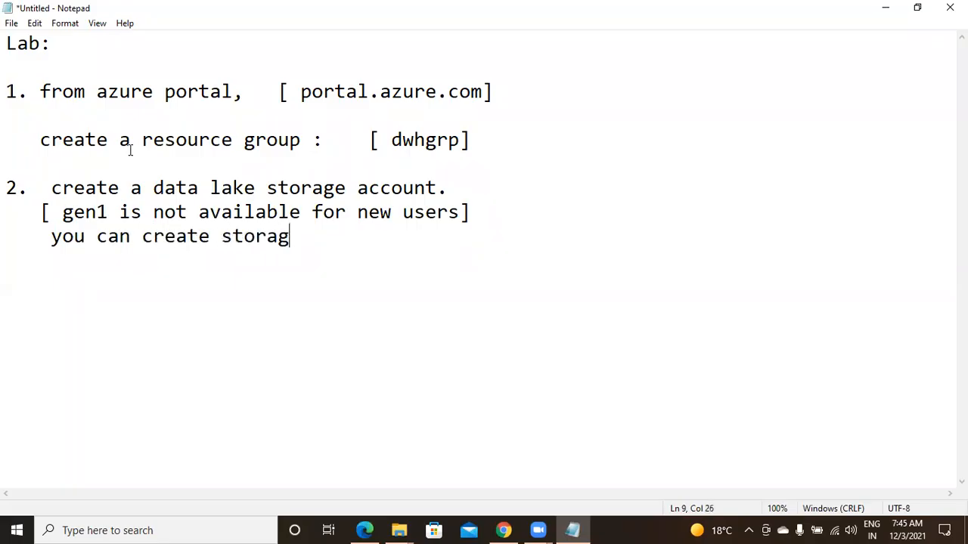
type("e account only")
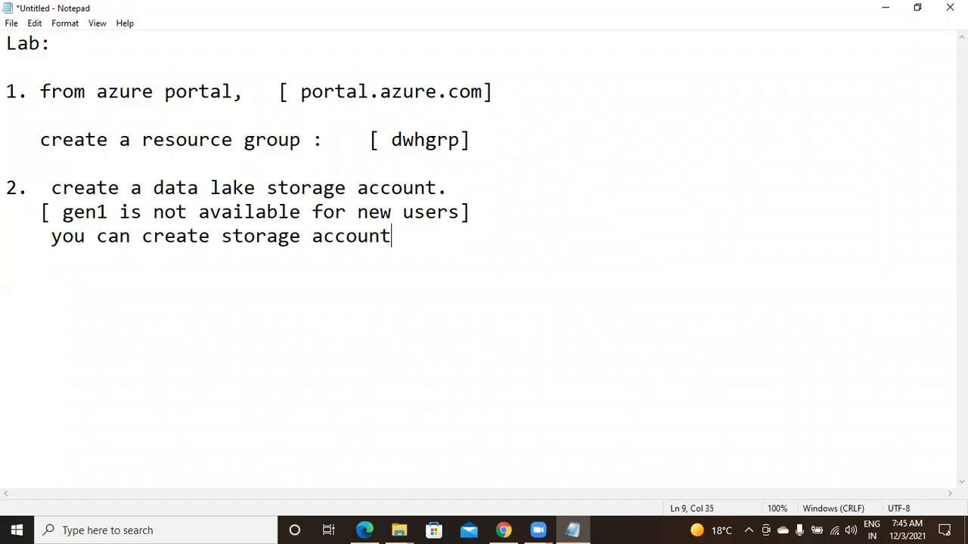
key("BackSpace")
key("BackSpace")
key("BackSpace")
key("BackSpace")
key("BackSpace")
type("only for d")
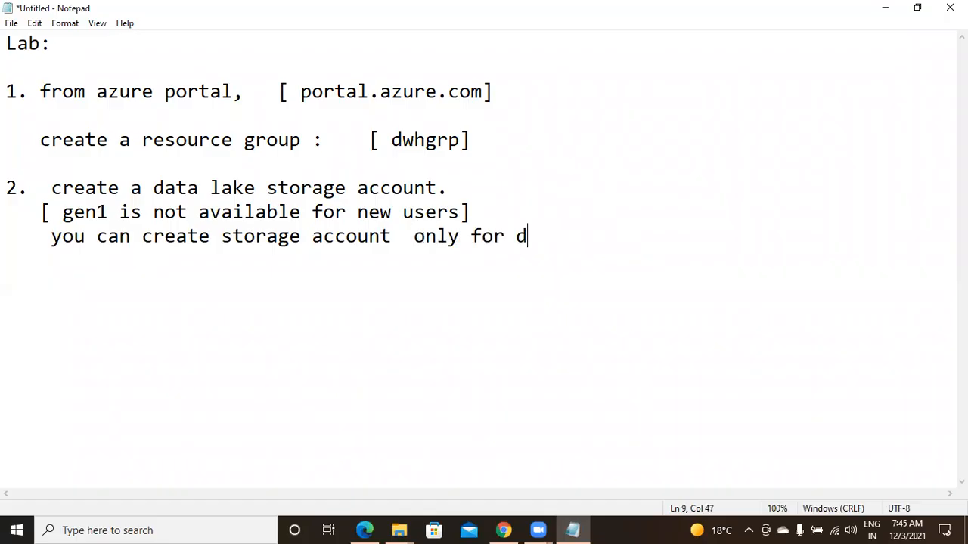
type("ata lake gen2.")
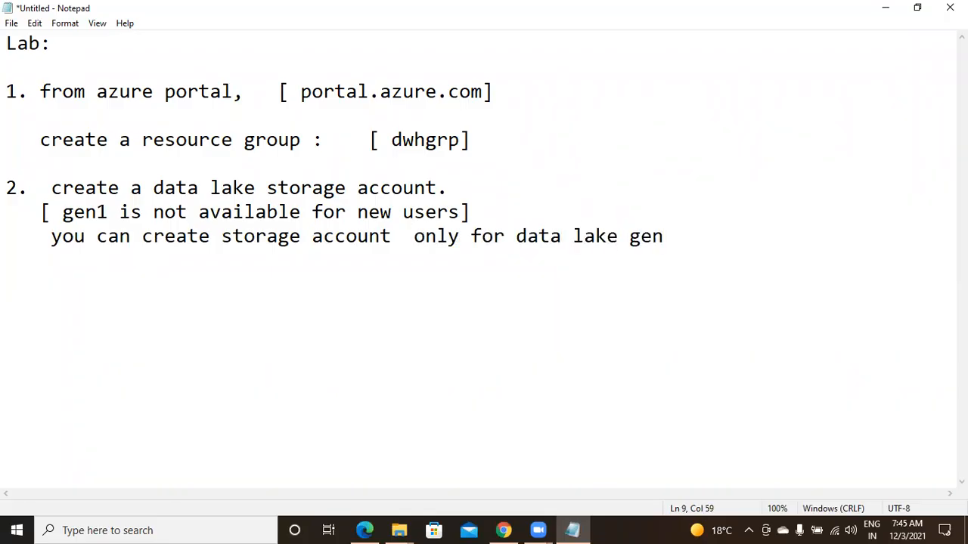
key("Return")
key("Return")
key("Return")
Switch to the Azure portal in Chrome, start creating a resource in dwhgrp and search the marketplace for "storage"
left_click(503, 530)
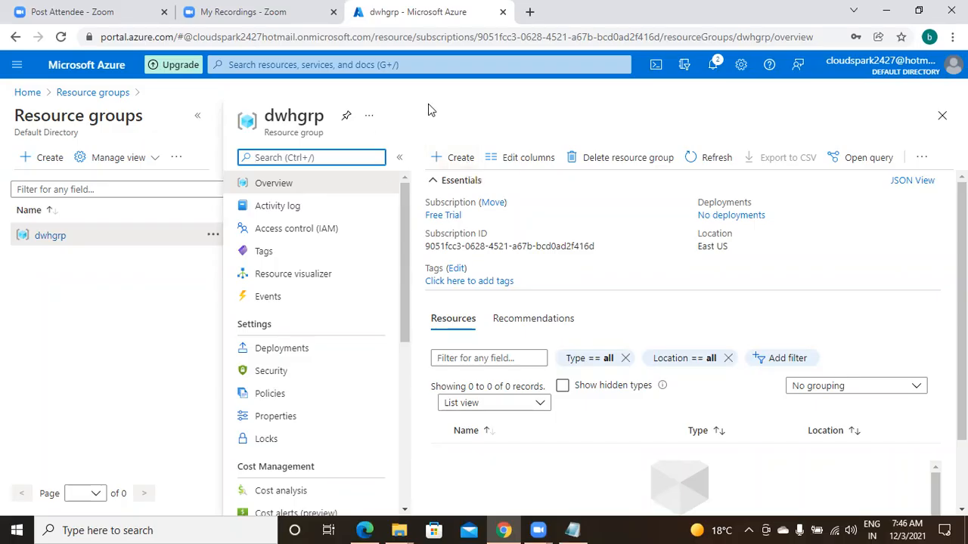
left_click(454, 158)
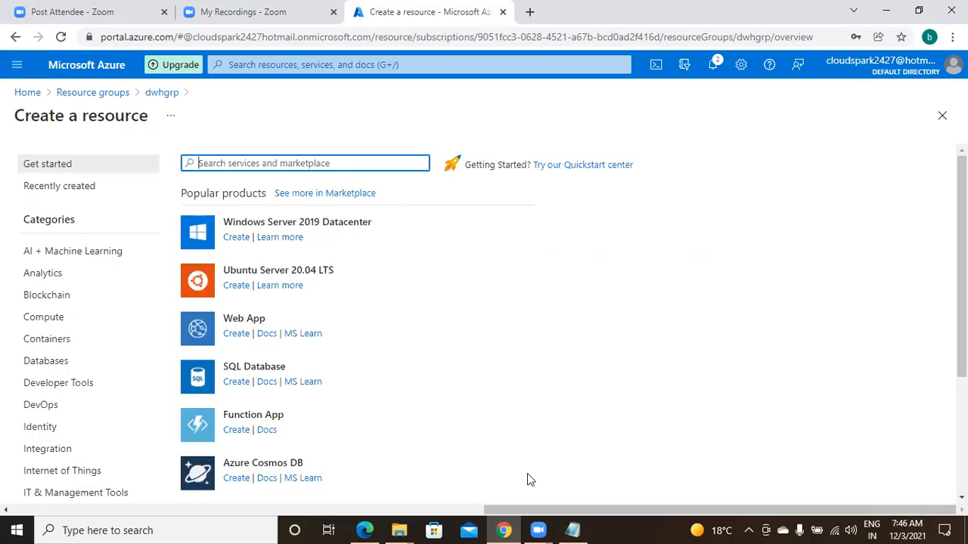
type("d")
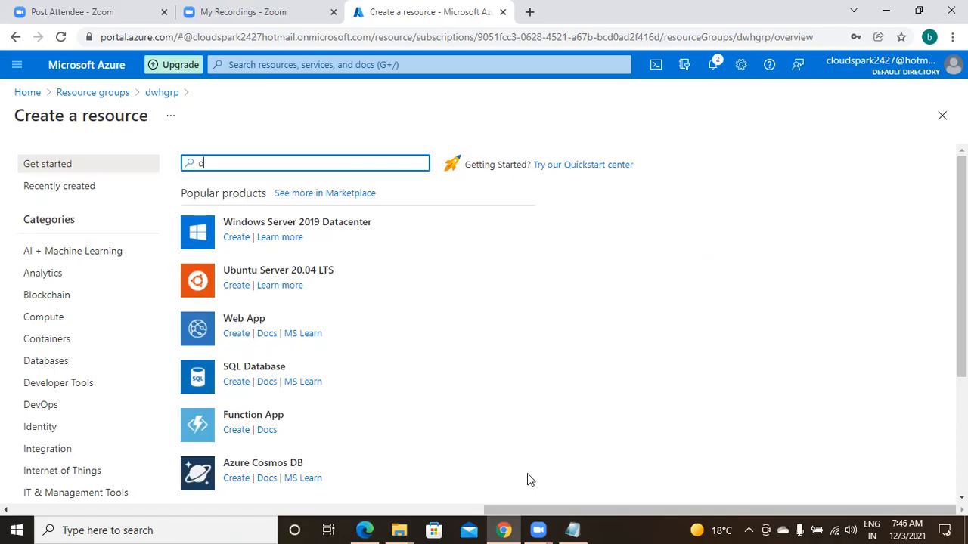
type("atalake")
key("BackSpace")
key("BackSpace")
key("BackSpace")
key("BackSpace")
key("BackSpace")
key("BackSpace")
key("BackSpace")
key("BackSpace")
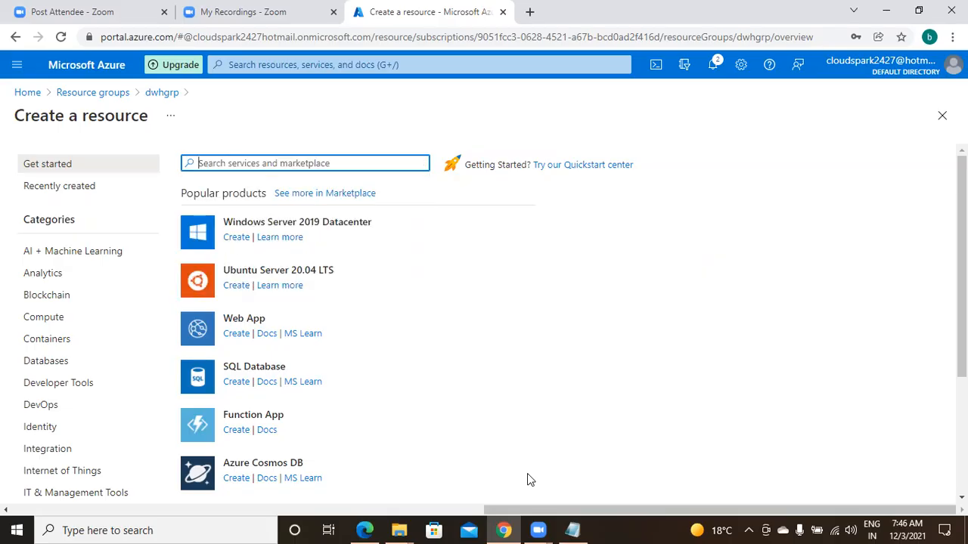
type("storage")
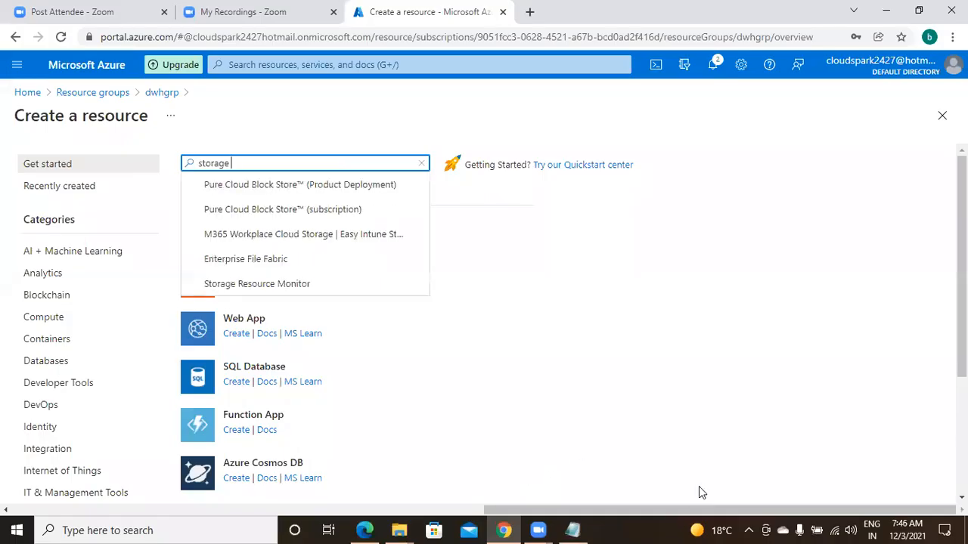
left_click(805, 388)
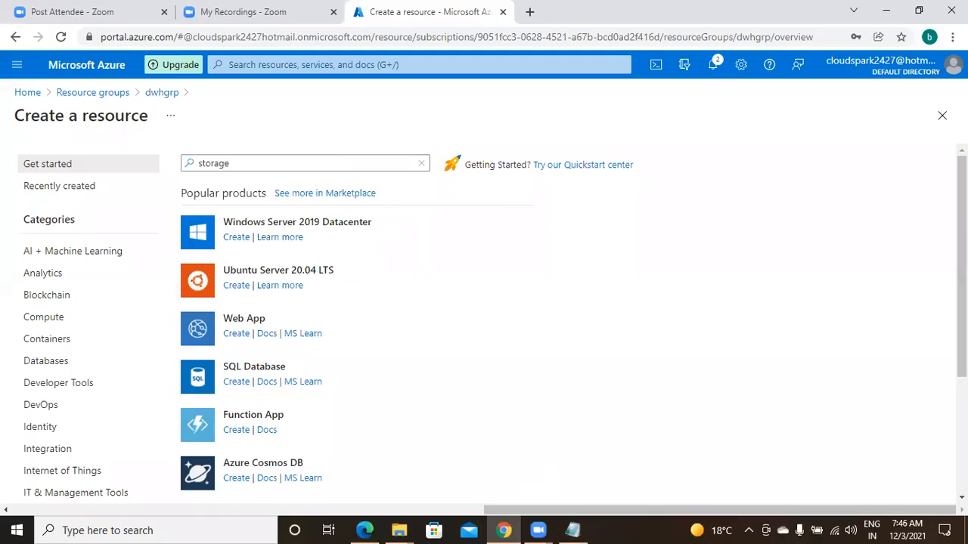
Open the creation form for Storage account from the popular products
scroll(491, 325, "down", 2)
scroll(492, 325, "down", 1)
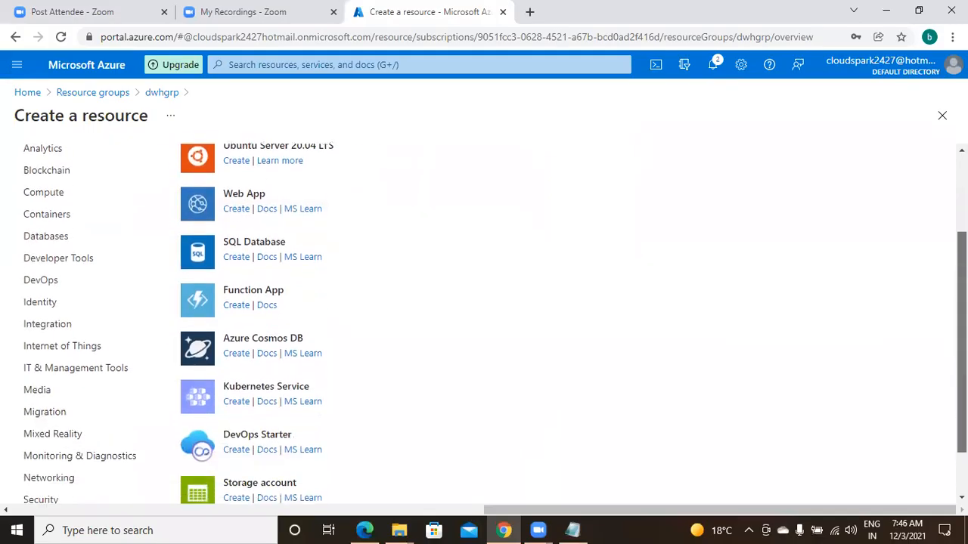
scroll(491, 325, "down", 2)
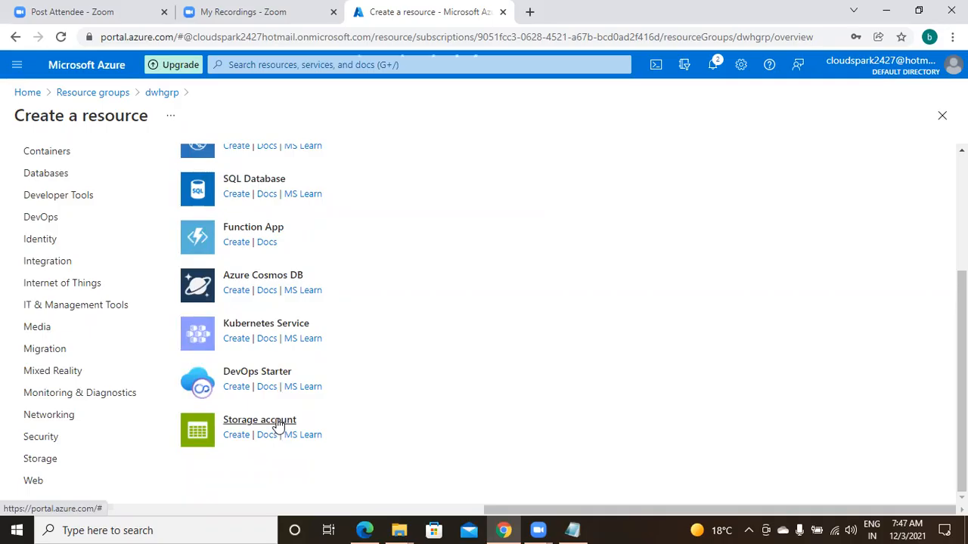
left_click(278, 426)
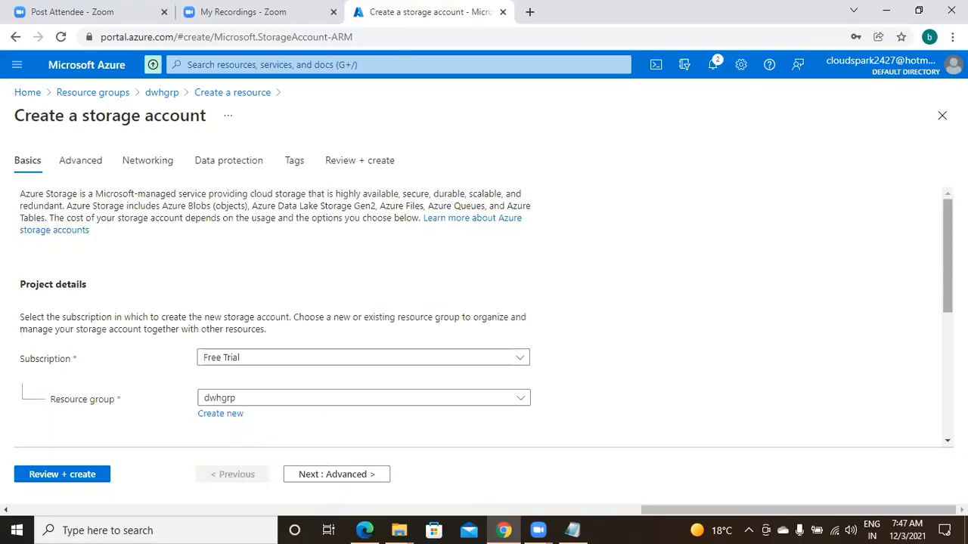
Review the project details of the new storage account and try "mystorage101" as its name
scroll(486, 320, "down", 1)
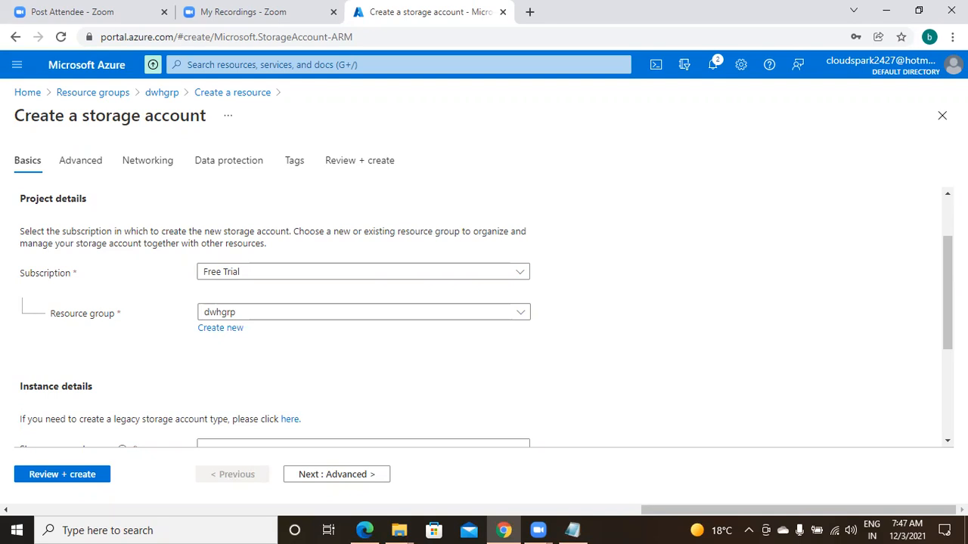
scroll(487, 317, "down", 1)
scroll(487, 317, "up", 3)
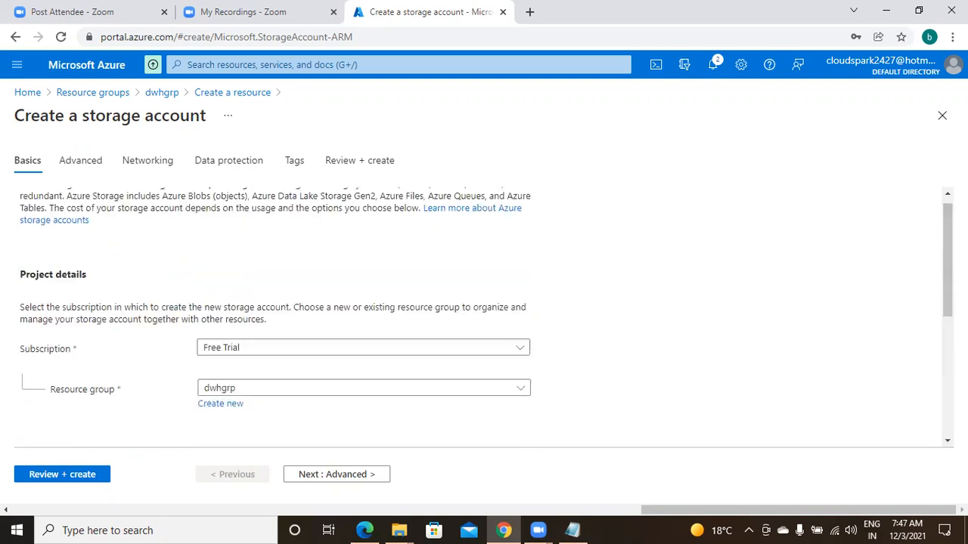
scroll(486, 317, "down", 3)
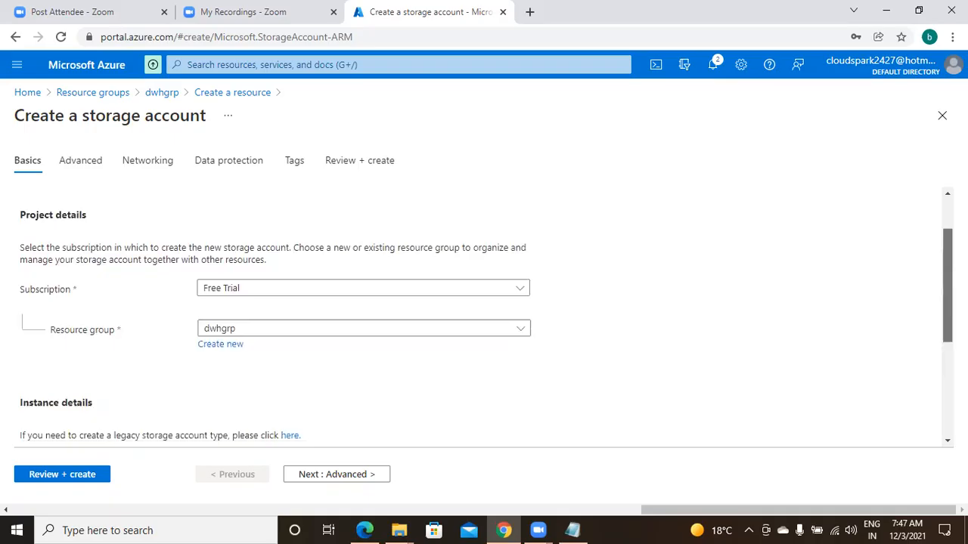
scroll(486, 317, "down", 4)
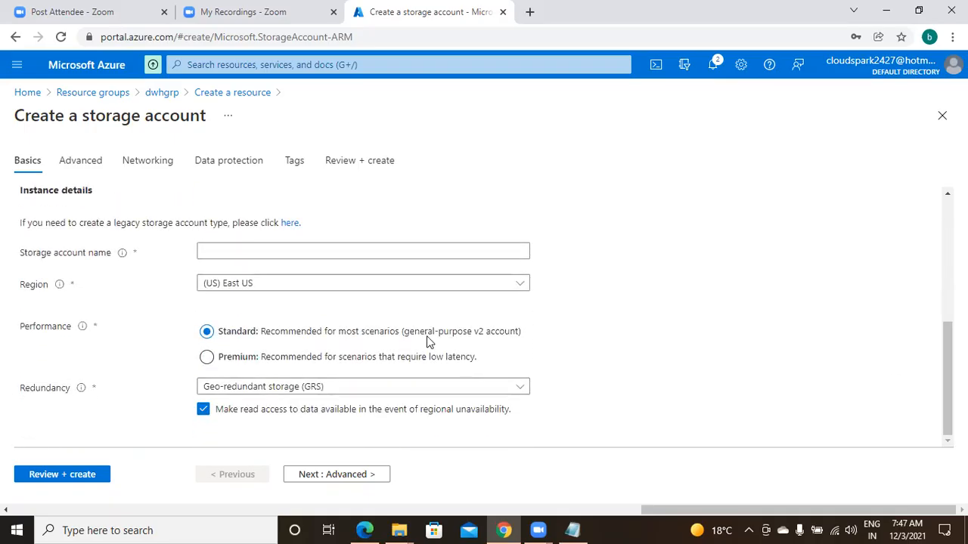
left_click(400, 250)
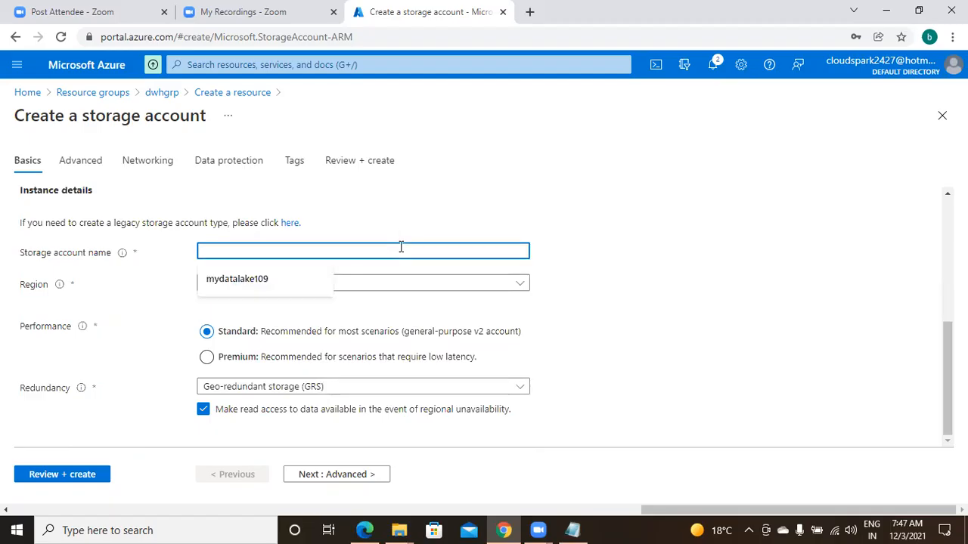
type("mystorage")
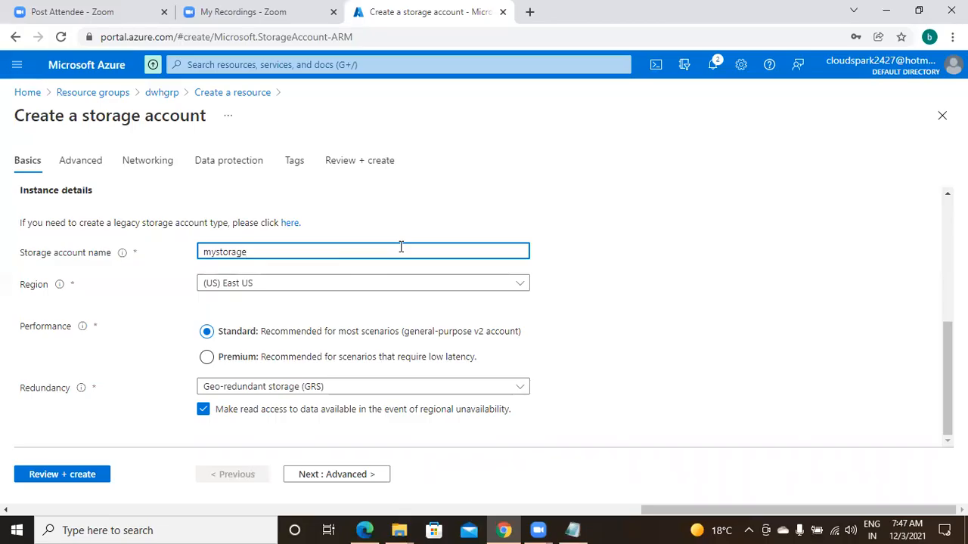
type("101")
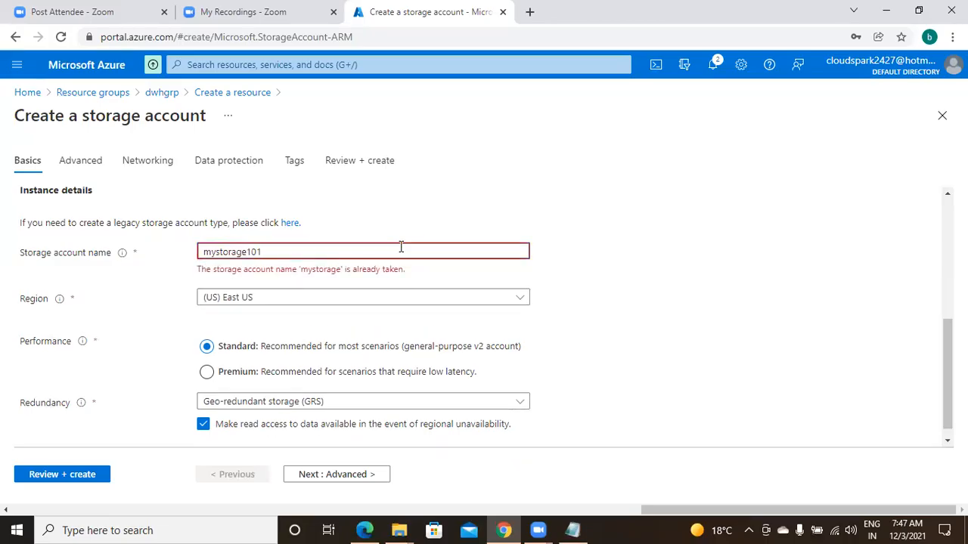
Try "mystorage1001" as the storage account name
key("BackSpace")
type("01")
key("BackSpace")
key("BackSpace")
key("BackSpace")
Try "mystoragedl" as the storage account name
key("BackSpace")
type("1001")
key("BackSpace")
key("BackSpace")
key("BackSpace")
key("BackSpace")
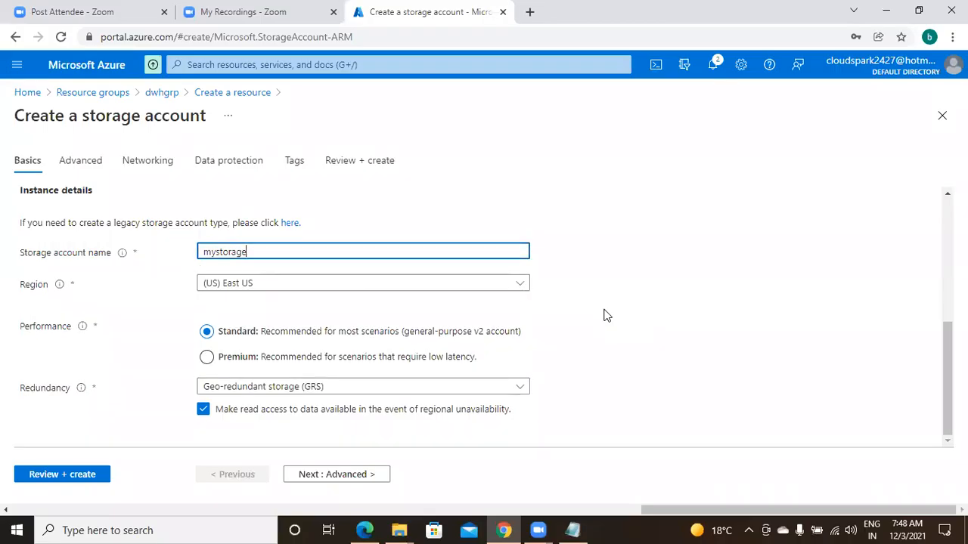
type("d")
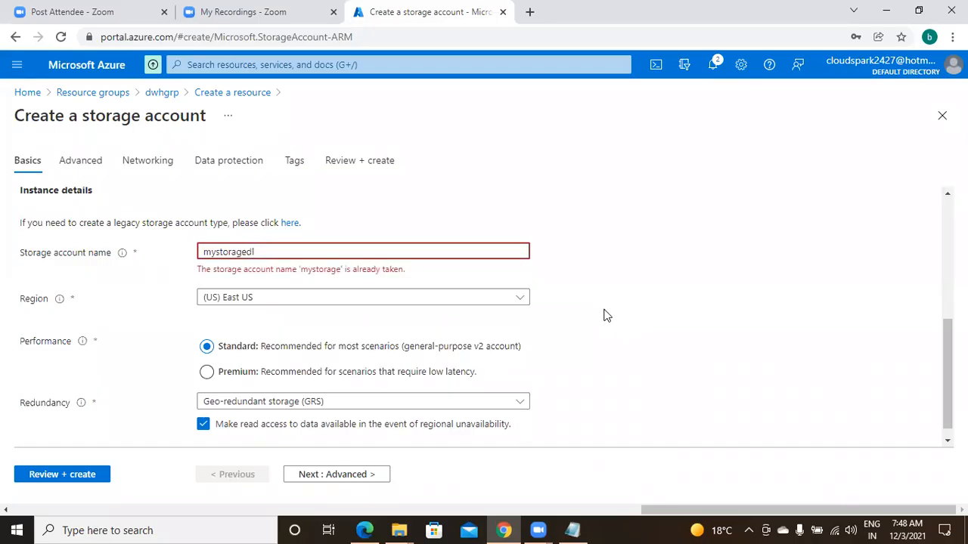
key("BackSpace")
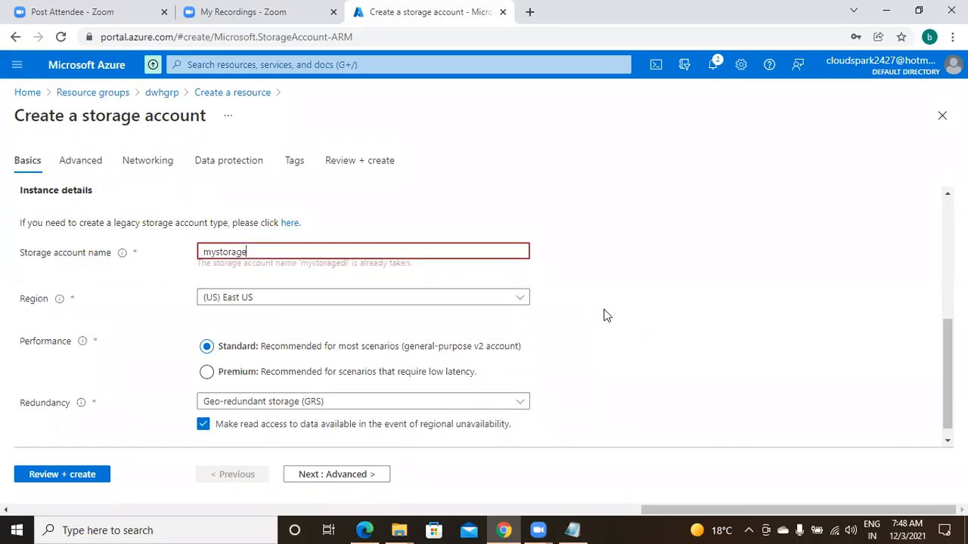
type("dl")
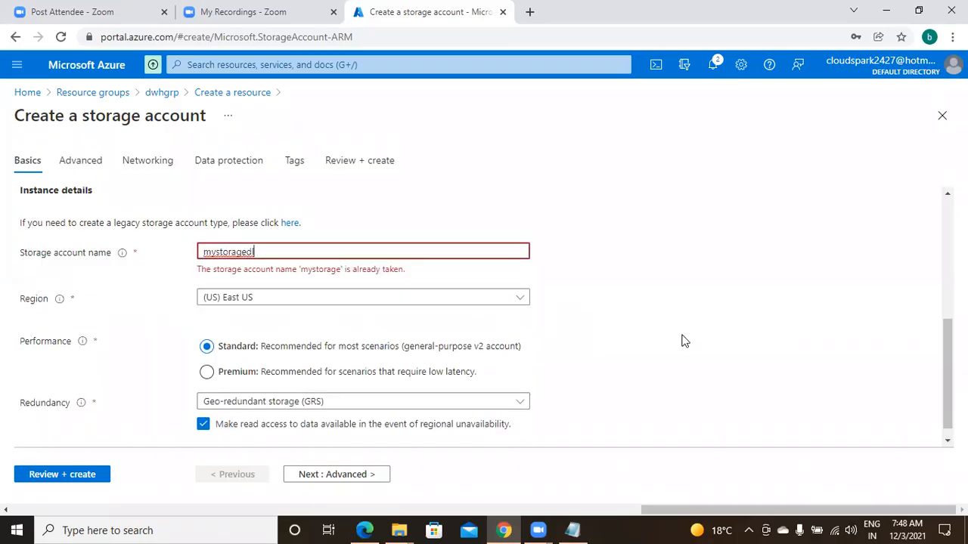
type("1001")
Try the storage account name "mystoragedl" with the number suffixes 1001 and 1009
key("BackSpace")
key("BackSpace")
key("BackSpace")
key("BackSpace")
type("100")
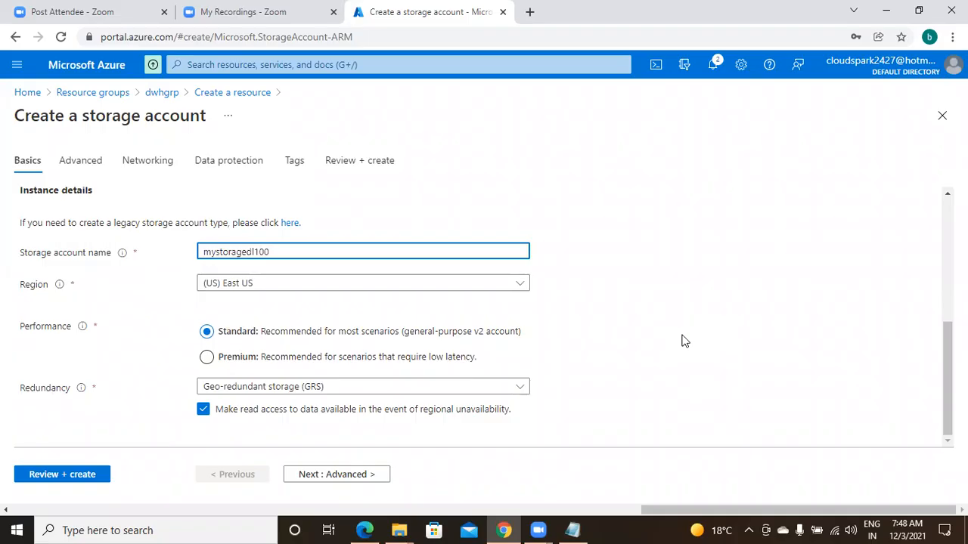
type("9")
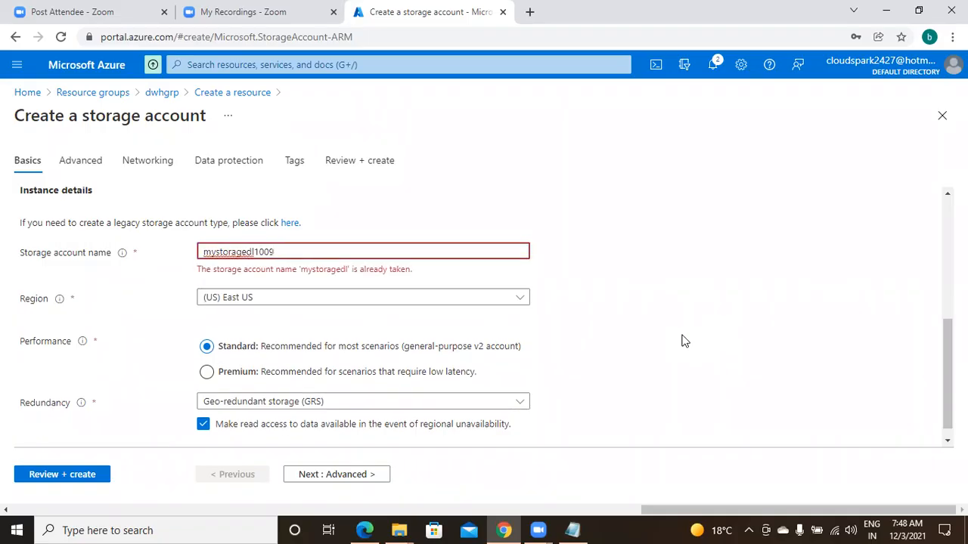
Try "mystoragedl9009" as the storage account name
key("BackSpace")
key("BackSpace")
key("BackSpace")
key("BackSpace")
key("BackSpace")
key("BackSpace")
type("dl90")
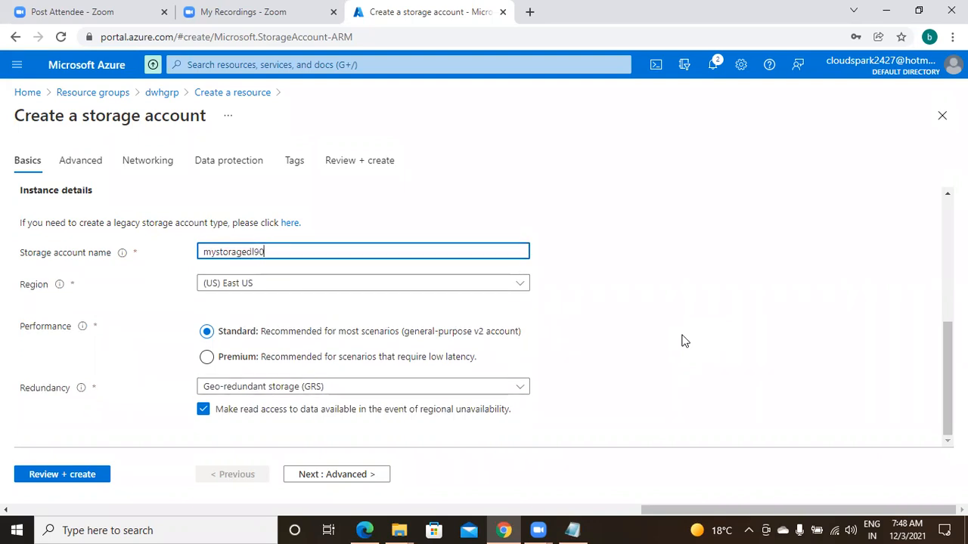
type("09")
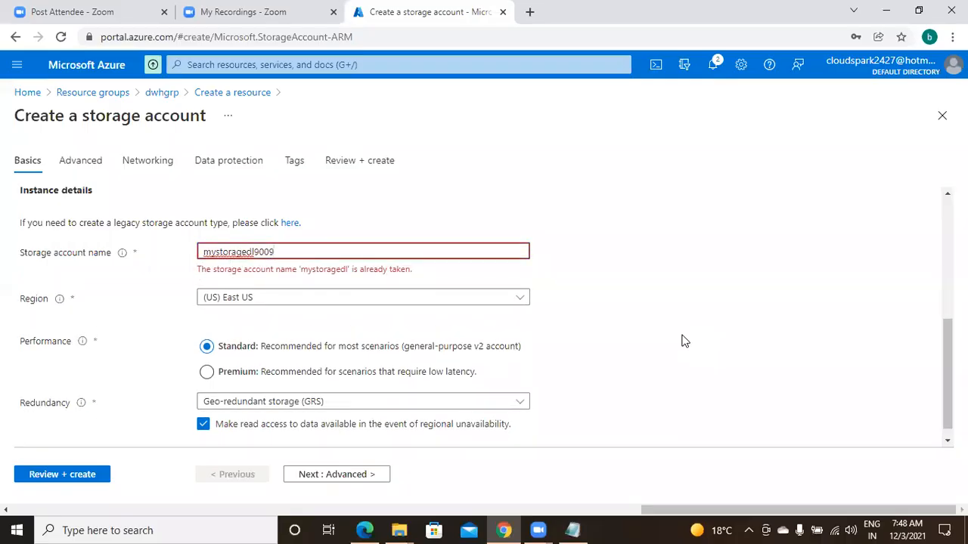
Clear the storage account name and set it to "lakeoflake101"
key("BackSpace")
key("BackSpace")
key("BackSpace")
key("BackSpace")
key("BackSpace")
key("BackSpace")
key("BackSpace")
key("BackSpace")
key("BackSpace")
key("BackSpace")
key("BackSpace")
key("BackSpace")
key("BackSpace")
key("BackSpace")
key("BackSpace")
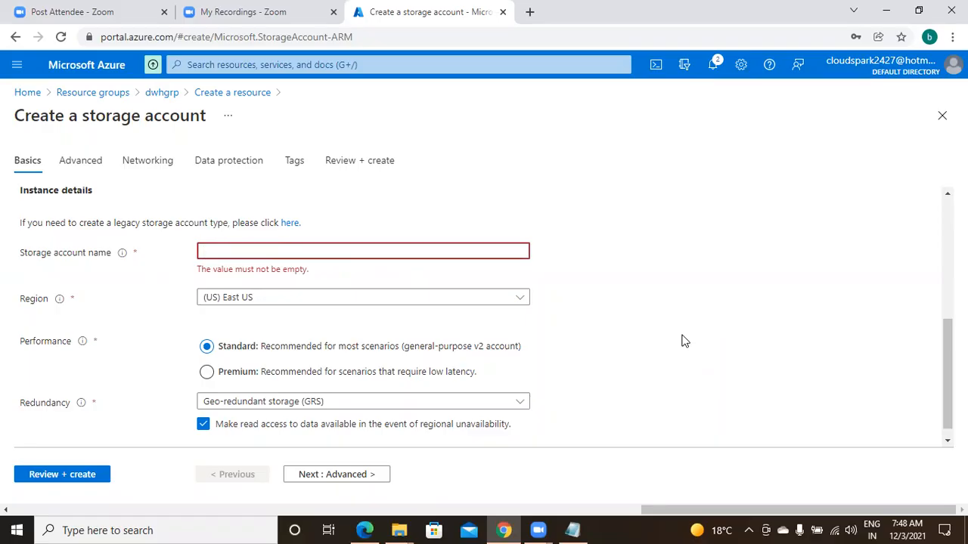
type("st")
key("BackSpace")
key("BackSpace")
type("la")
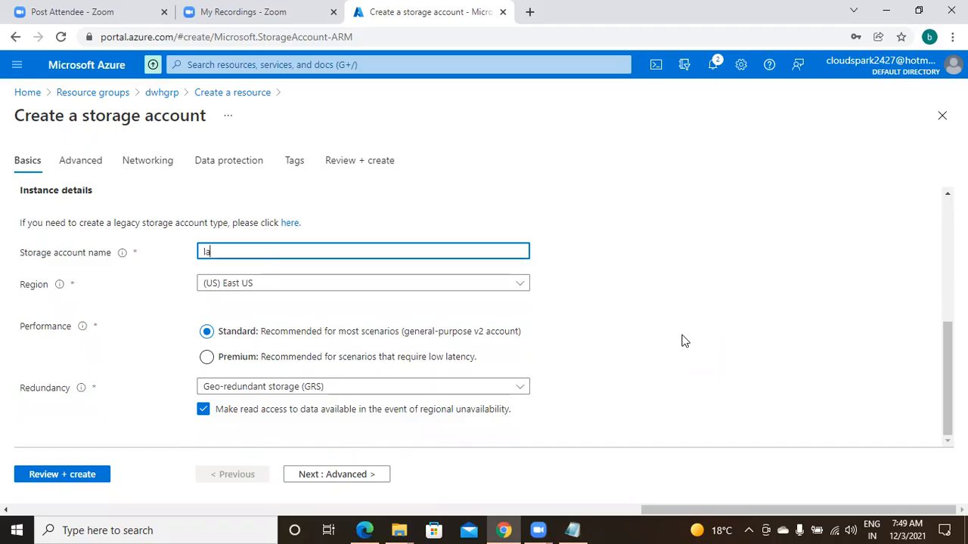
type("keoflake")
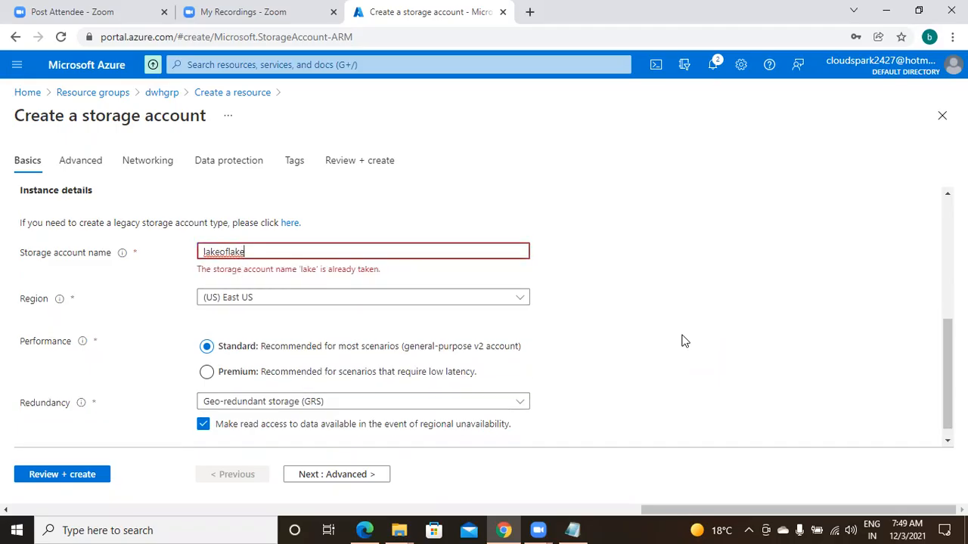
type("101")
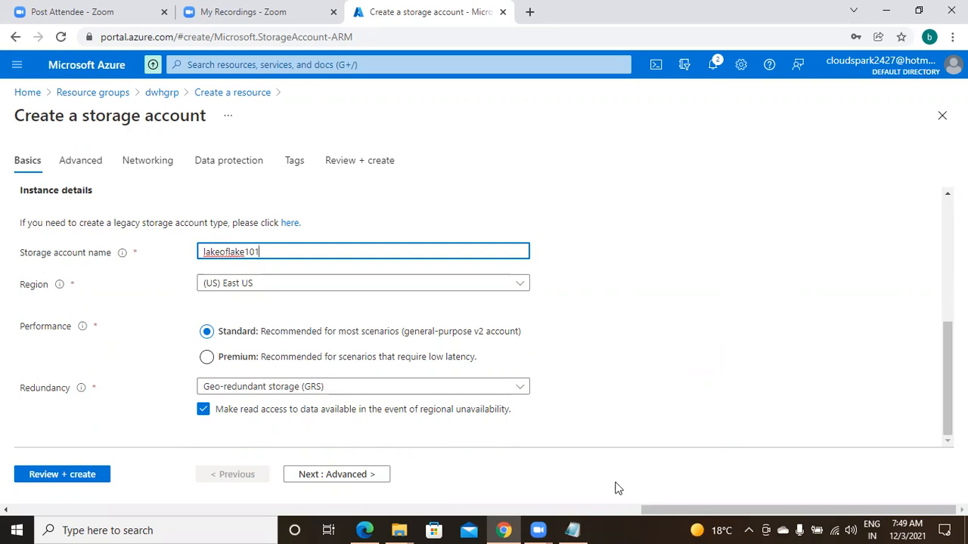
Switch to Notepad and add the line "storage accunt name : lakeoflake101" below the data lake gen2 note
left_click(574, 529)
type("storag")
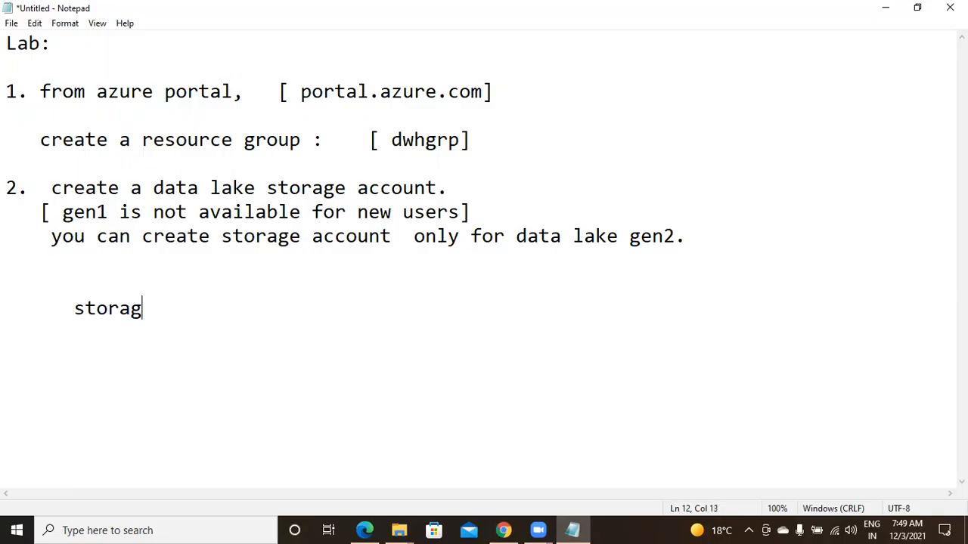
type("e accunt name : ")
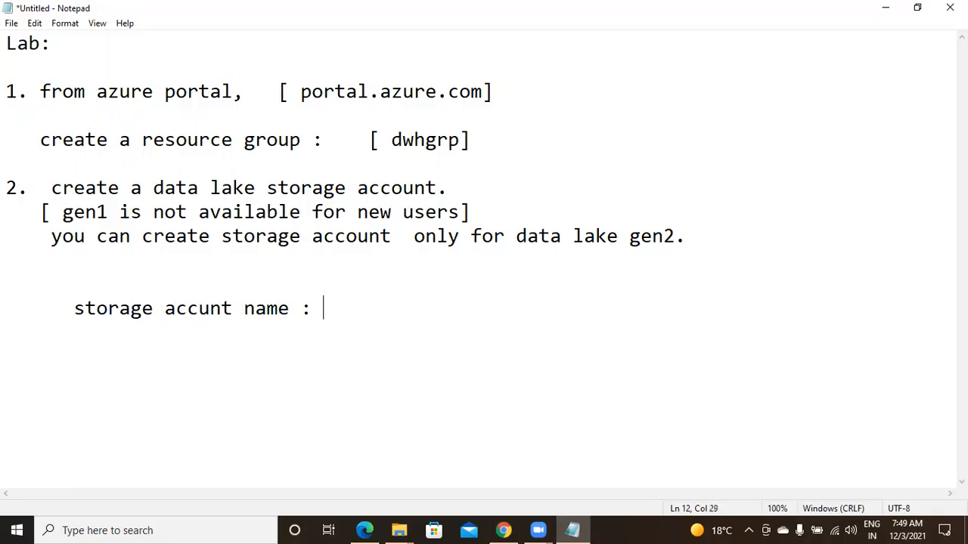
type("lakeoflake")
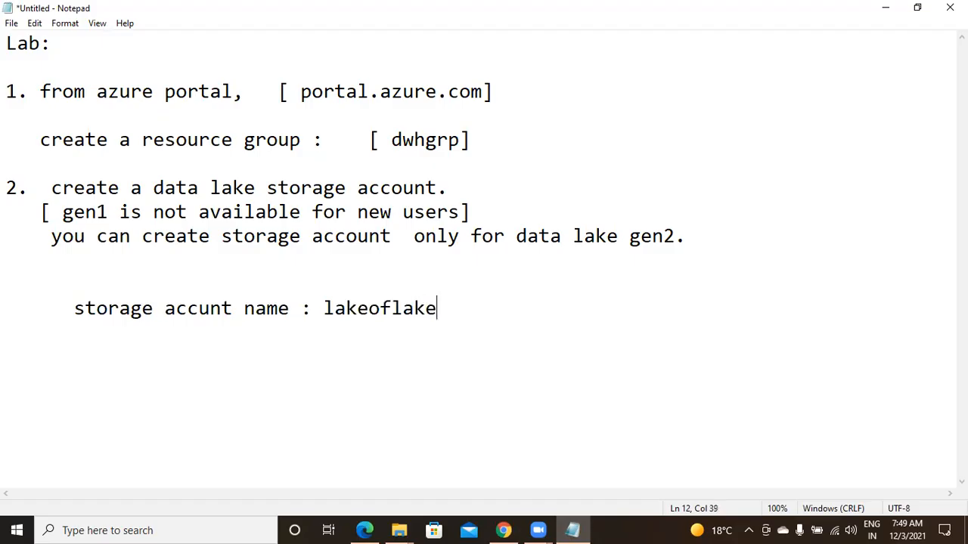
left_click(507, 529)
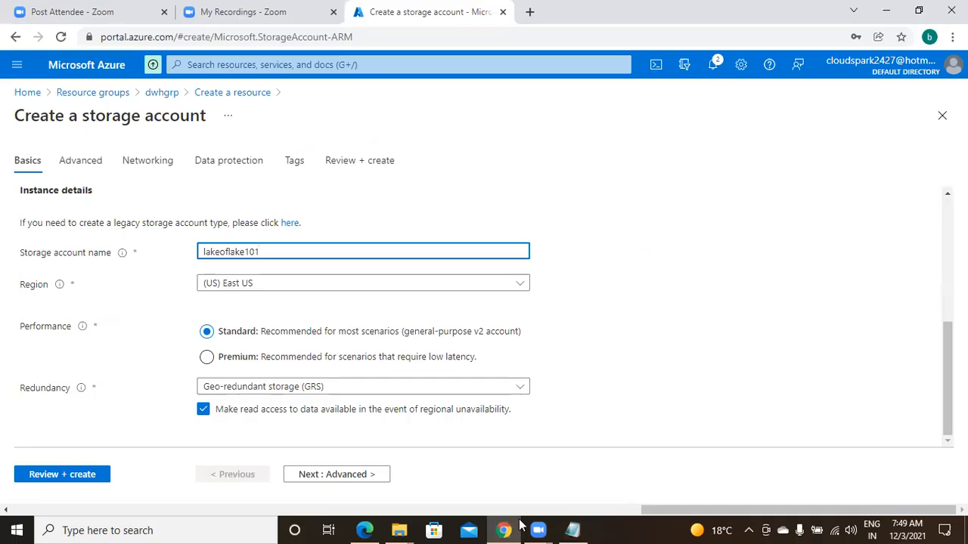
left_click(576, 530)
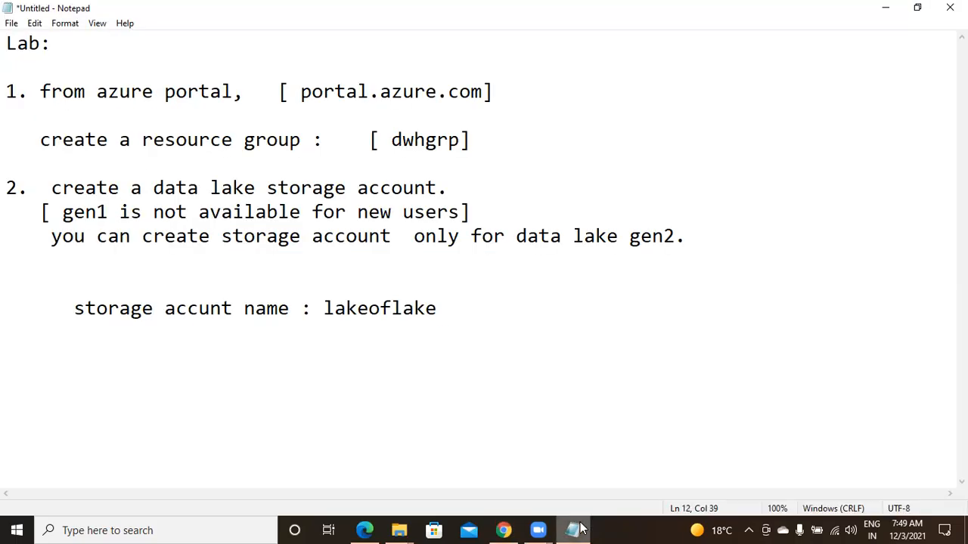
type("101")
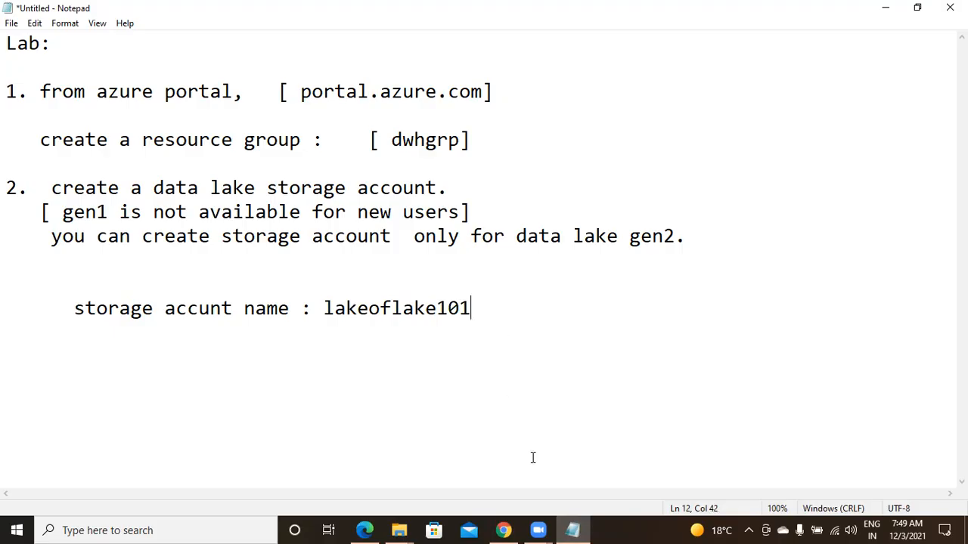
Switch to the Azure portal and check the Region options in the storage account form
left_click(503, 529)
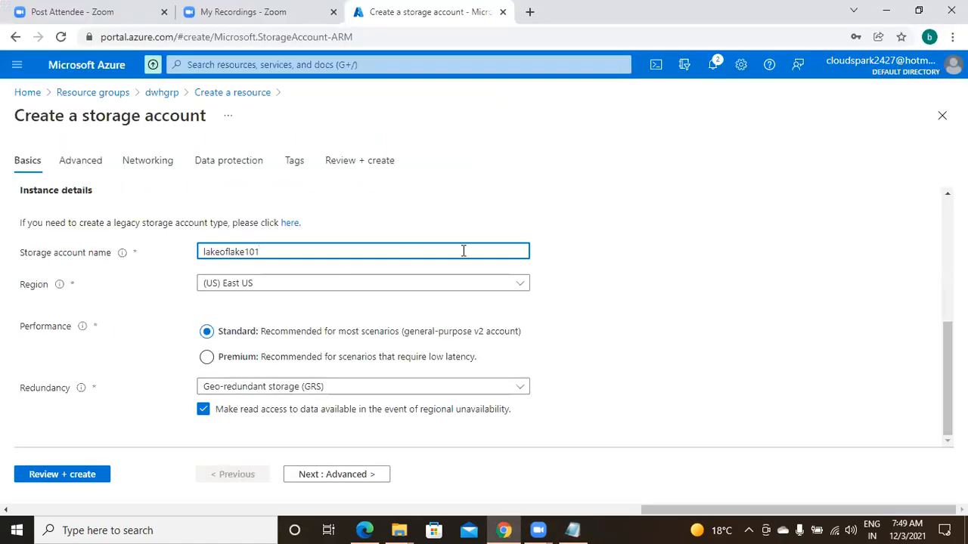
left_click(288, 293)
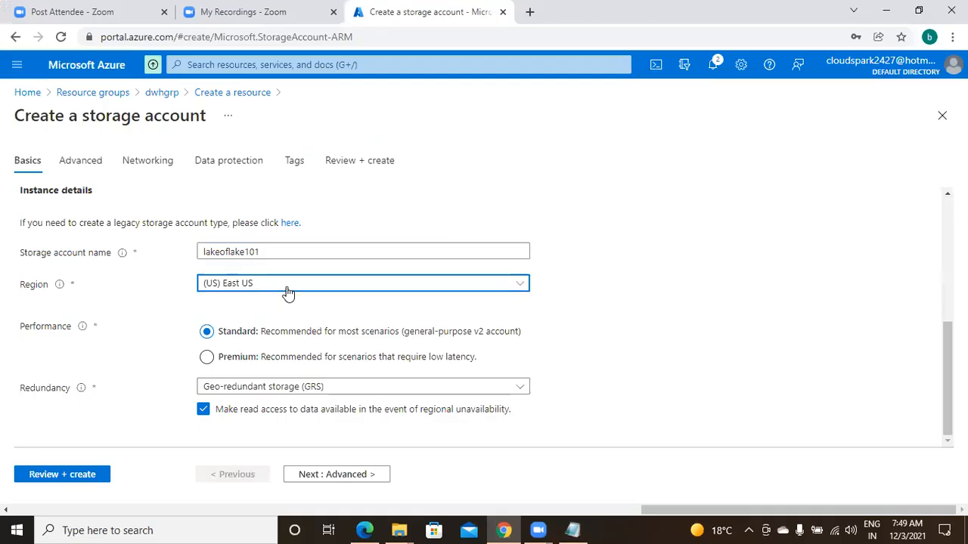
left_click(288, 293)
left_click(287, 337)
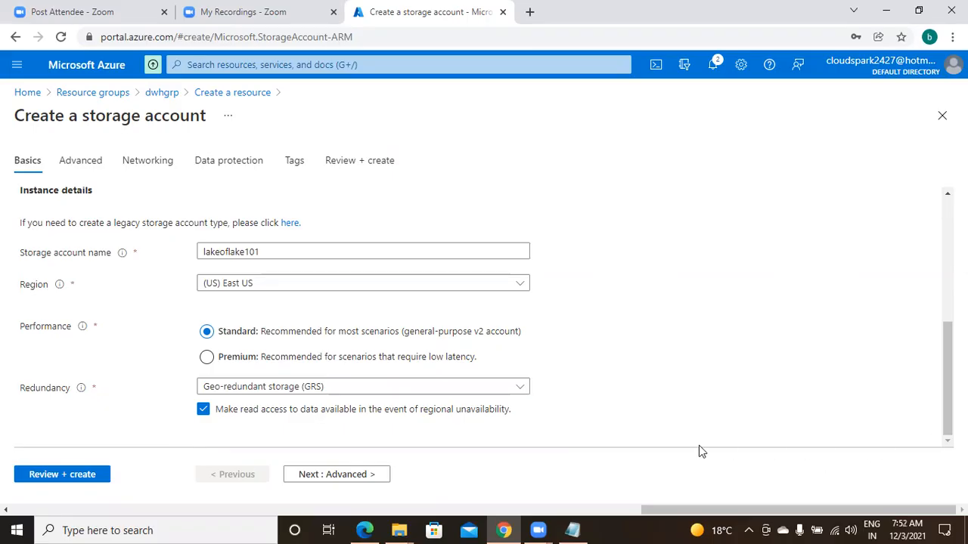
Review the summary of the storage account settings and create the lakeoflake101 account
left_click(62, 475)
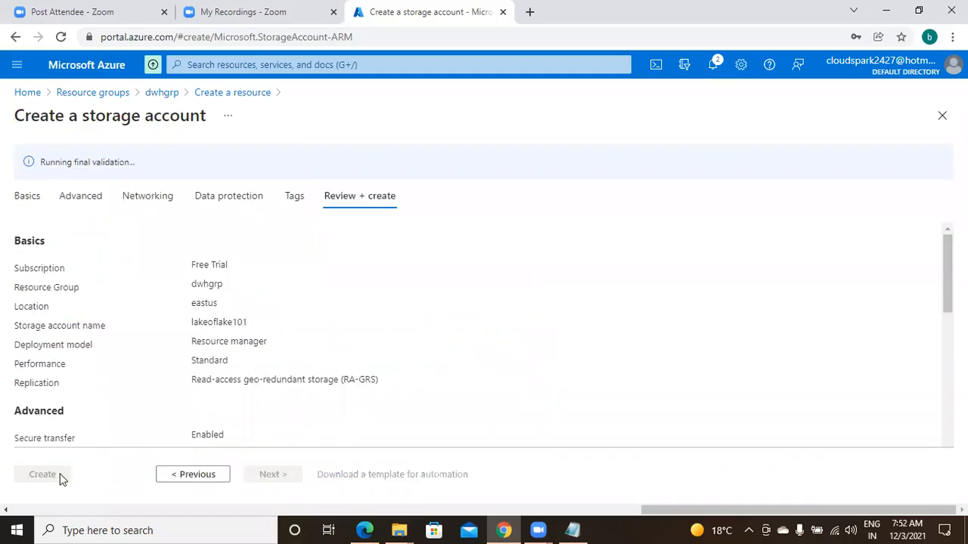
left_click_drag(947, 269, 948, 424)
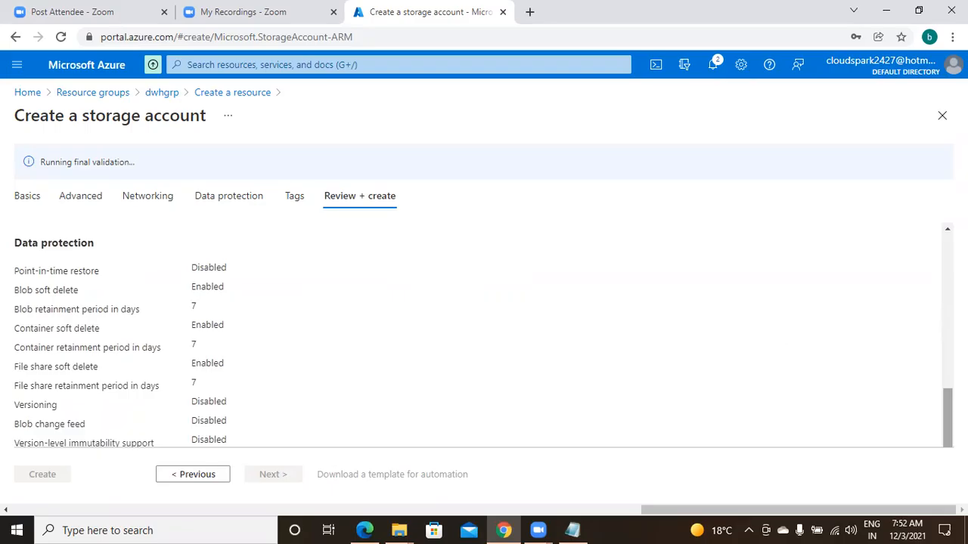
scroll(947, 417, "down", 1)
left_click_drag(947, 417, 933, 253)
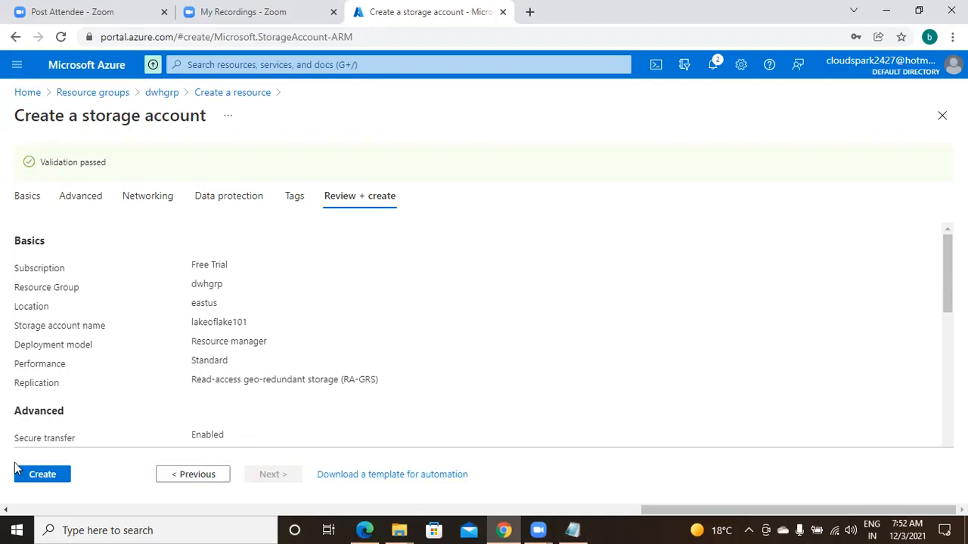
left_click(44, 475)
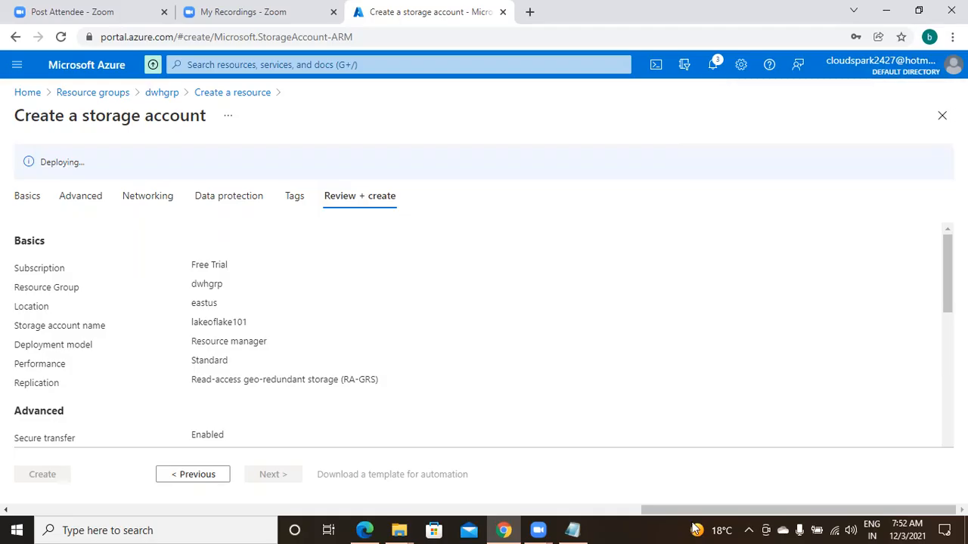
Switch to Notepad and insert the line "data lake adv: unlimited storage and all varieties of data" above the storage account name
left_click(575, 530)
left_click(708, 235)
key("Return")
key("Return")
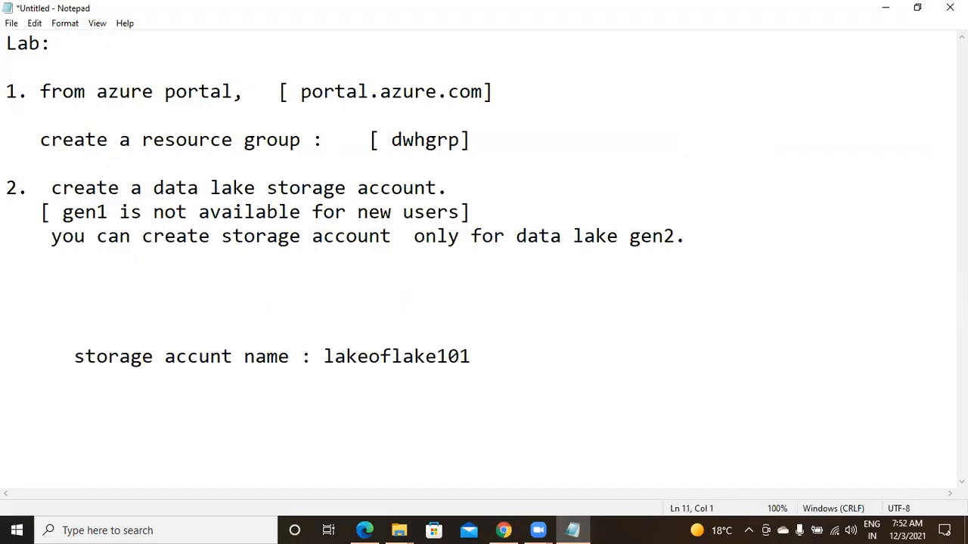
type("data l")
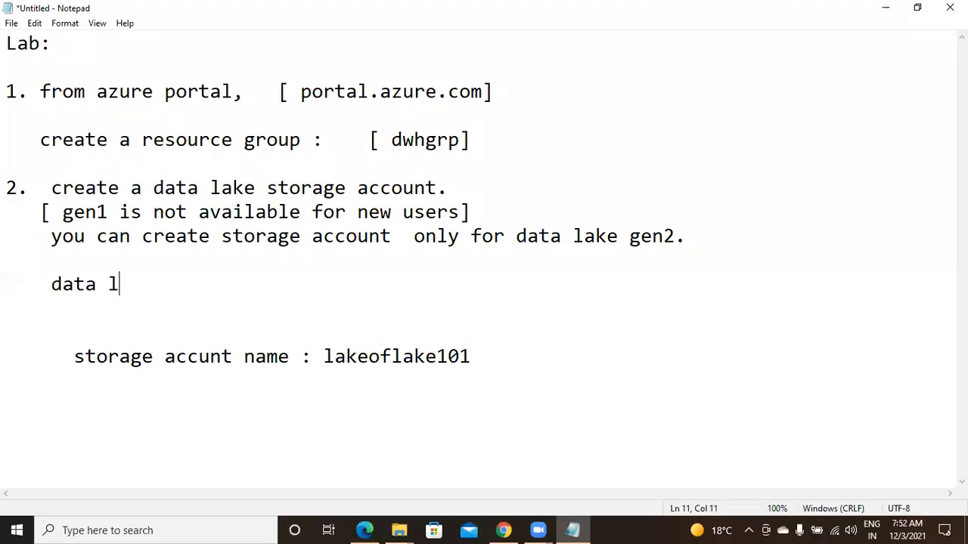
type("ake adv")
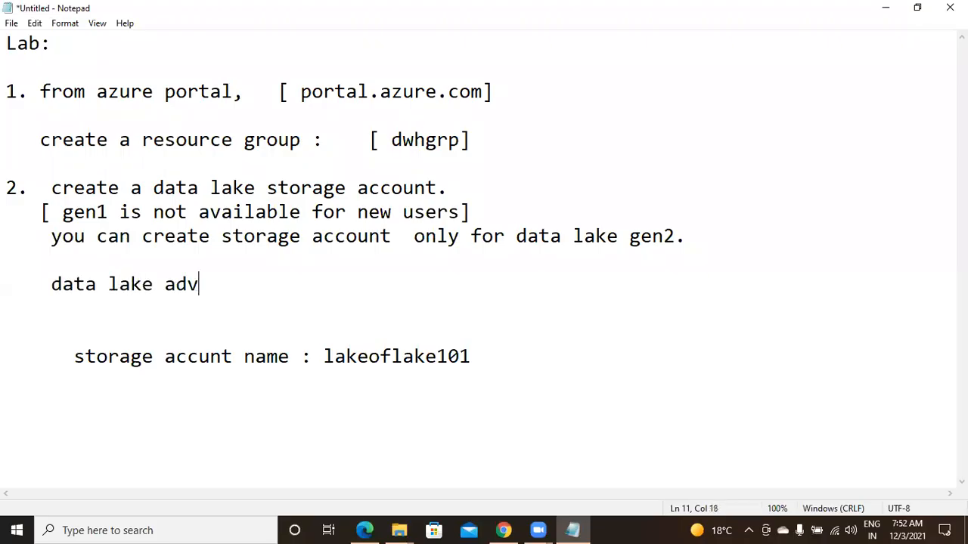
type(":  unlme")
key("BackSpace")
key("BackSpace")
type("imited ")
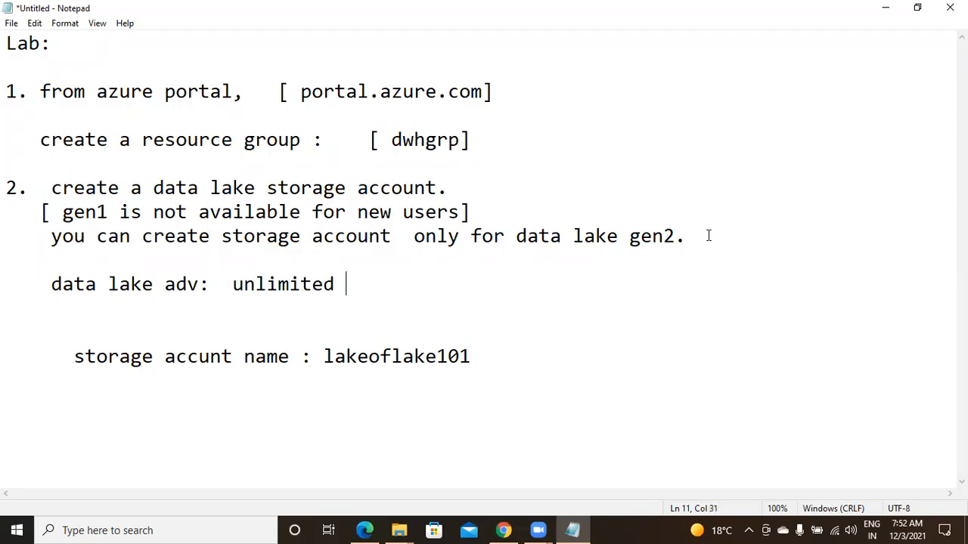
type("storage and all variet")
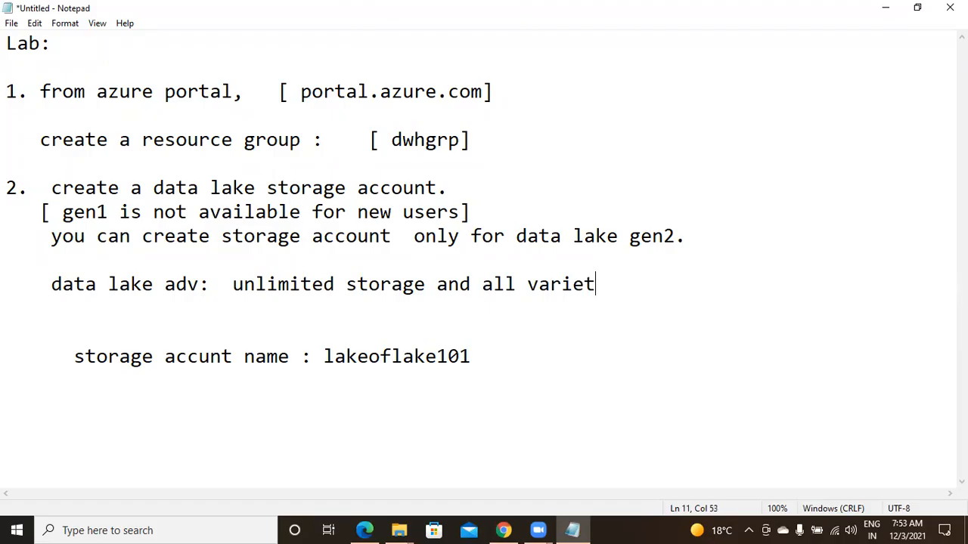
type("ies of data")
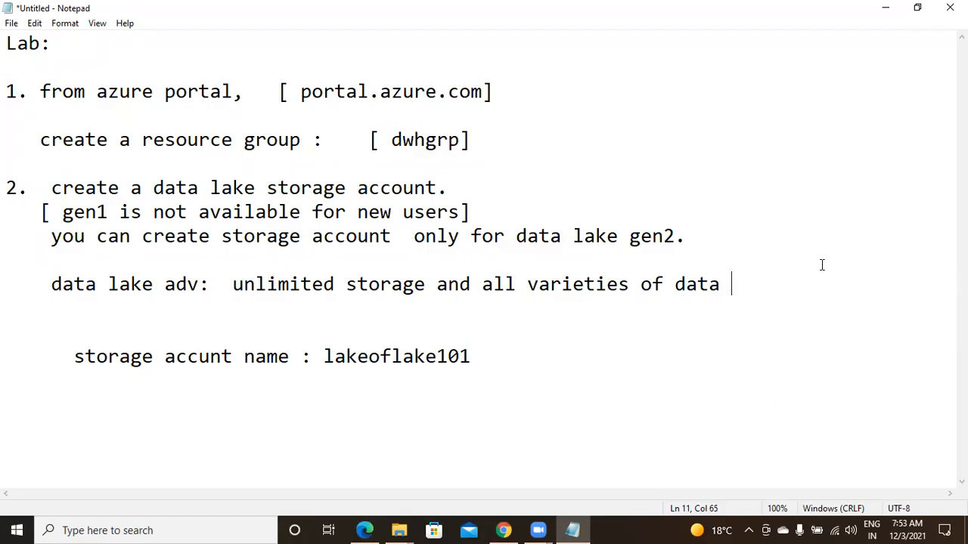
Switch to the Azure portal, find the Resource groups service by searching for "res", and open the dwhgrp group
left_click(510, 523)
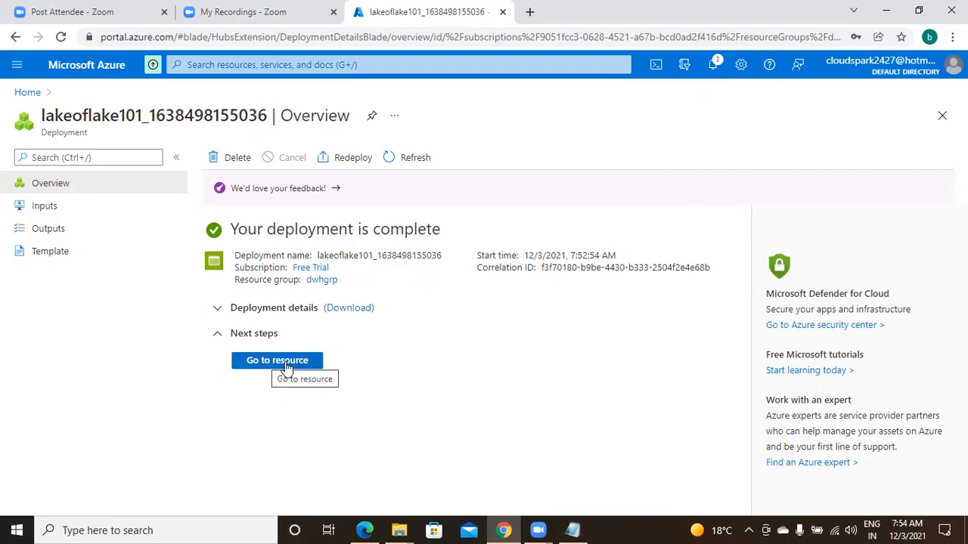
left_click(257, 65)
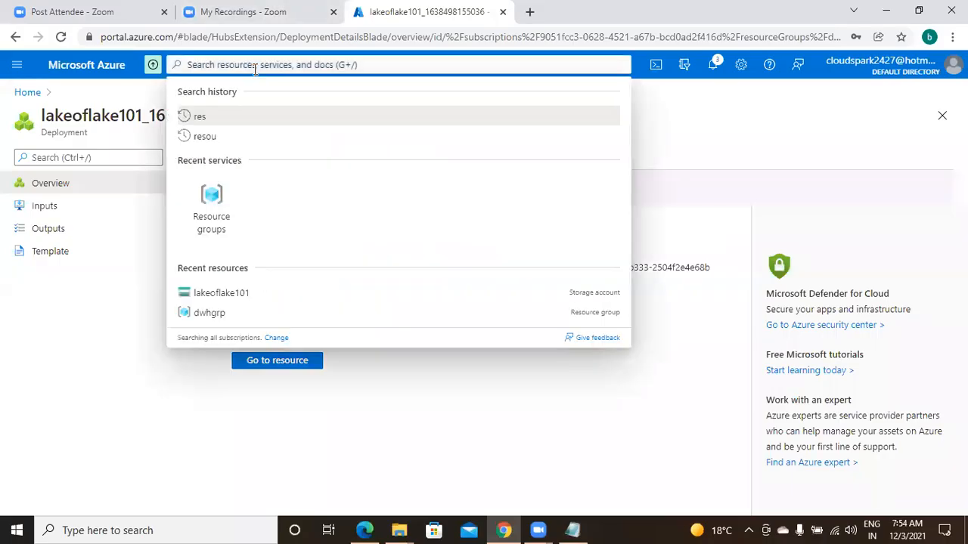
type("res")
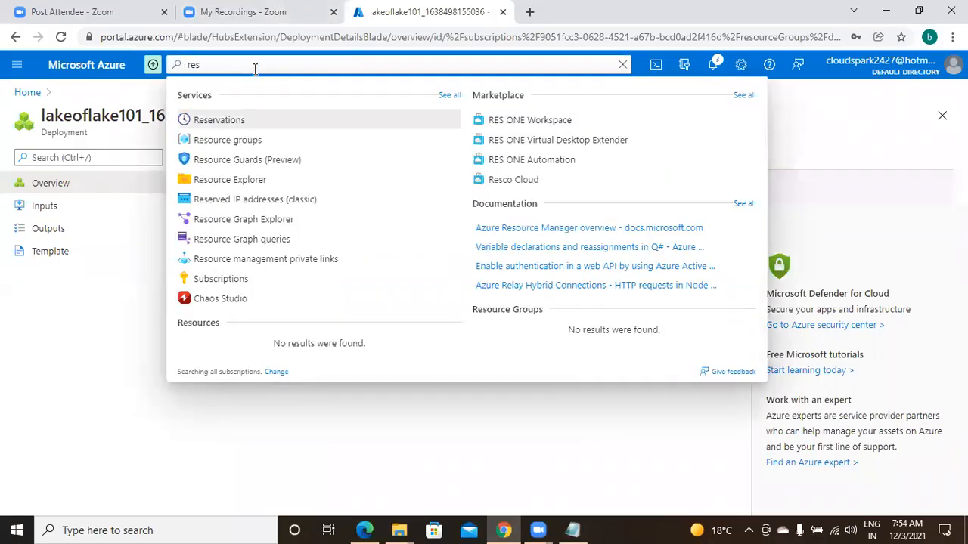
left_click(225, 140)
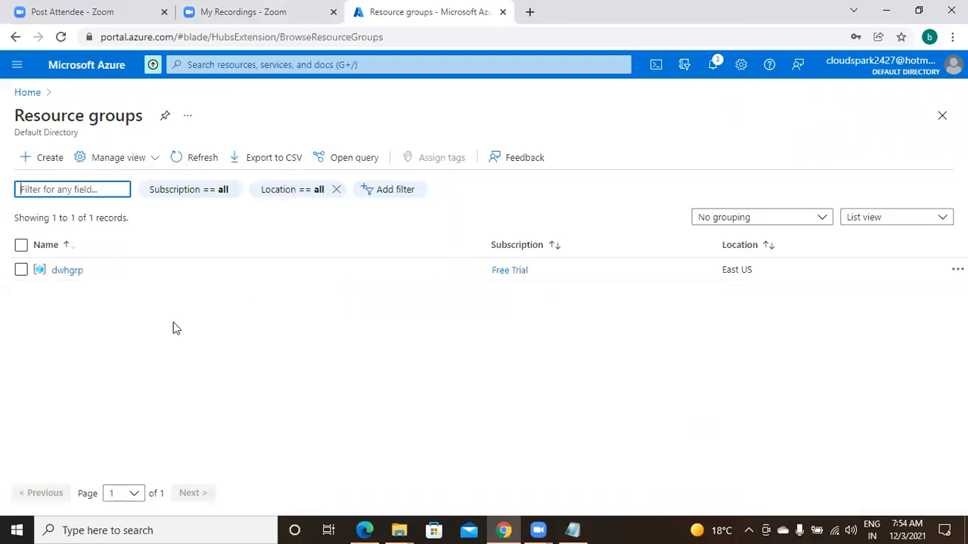
left_click(68, 271)
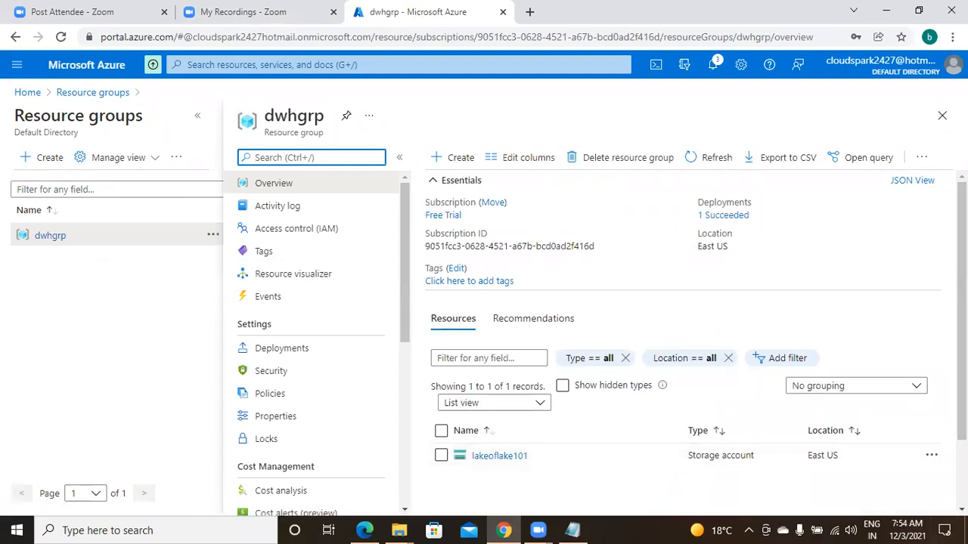
Open the lakeoflake101 storage account from the group's resources and go to its containers
left_click(962, 509)
left_click(961, 509)
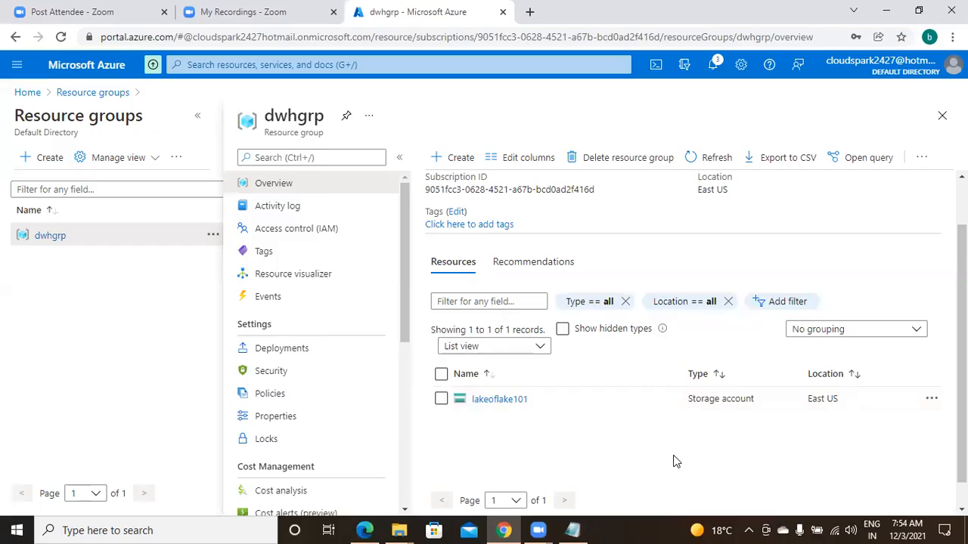
left_click(500, 401)
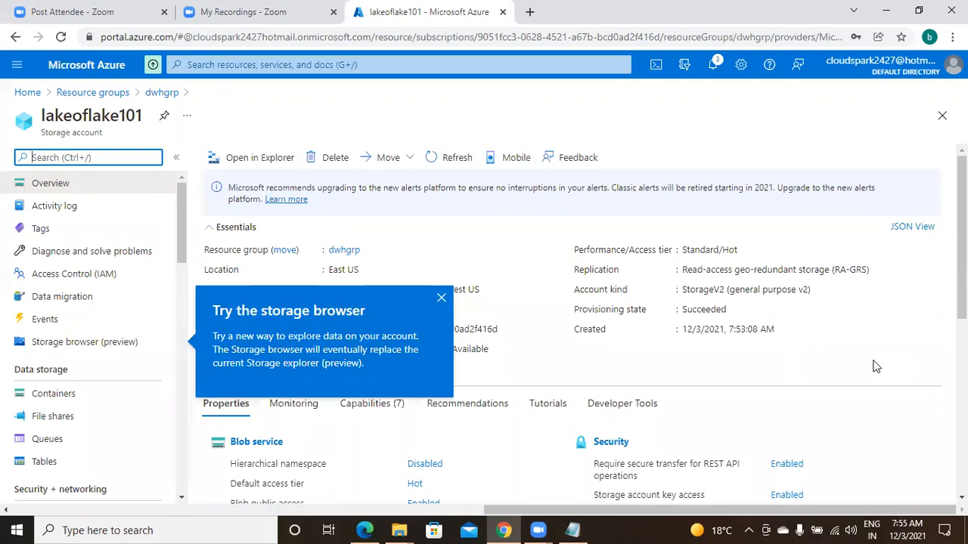
left_click(875, 364)
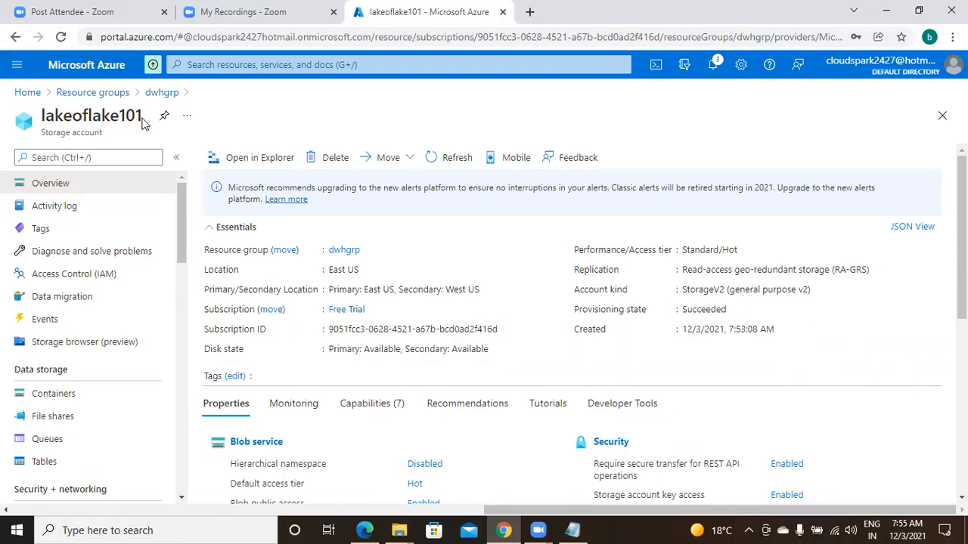
left_click(52, 401)
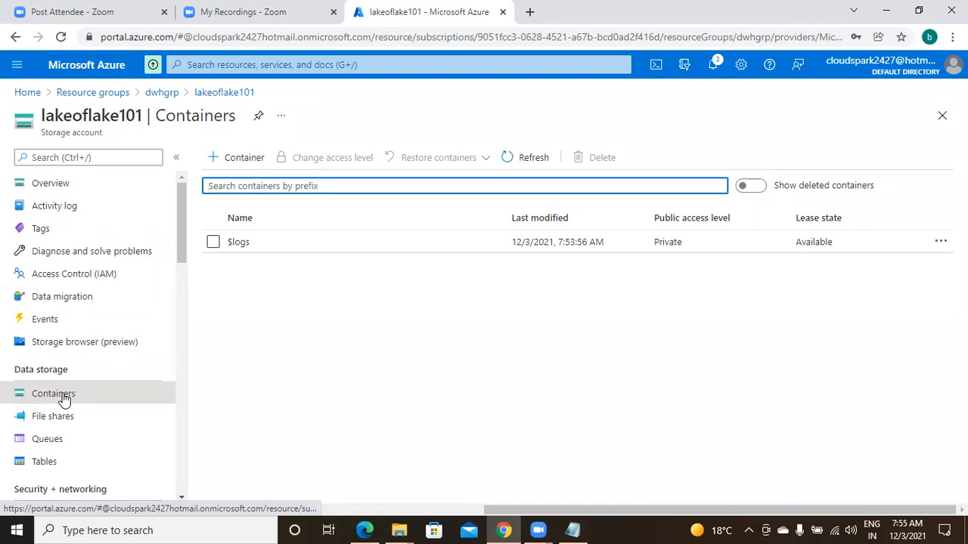
left_click(67, 398)
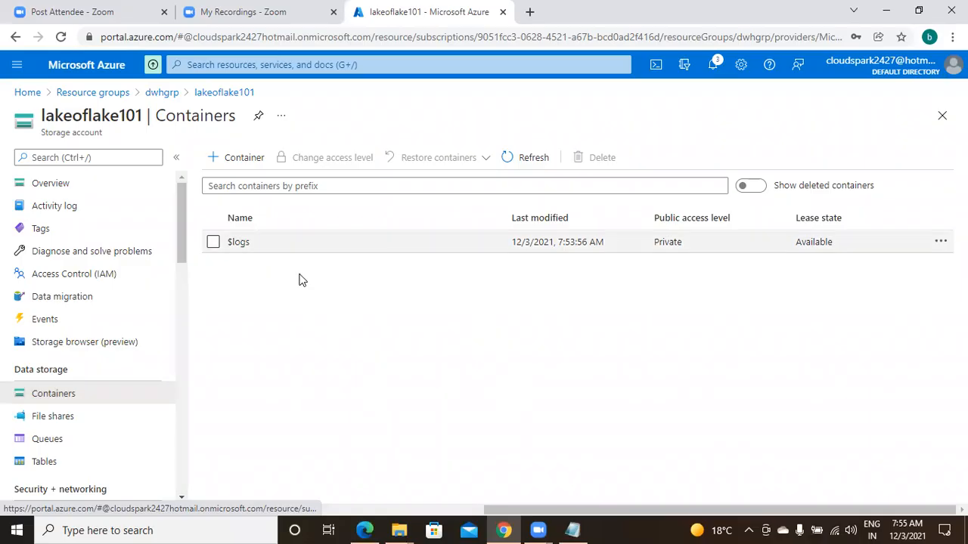
Create a new container named "mycontainer" in the lakeoflake101 storage account
left_click(240, 160)
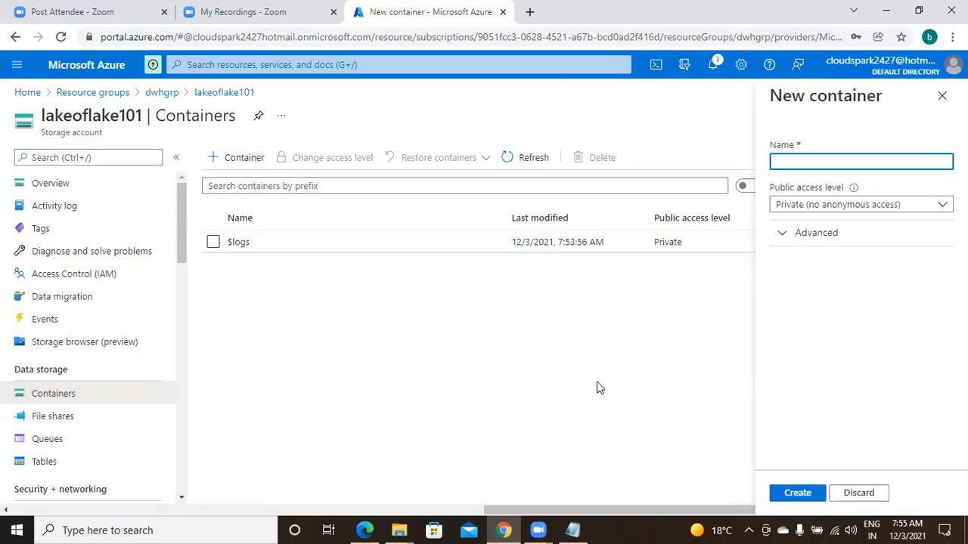
type("mydata")
key("BackSpace")
key("BackSpace")
key("BackSpace")
key("BackSpace")
type("container")
left_click(798, 493)
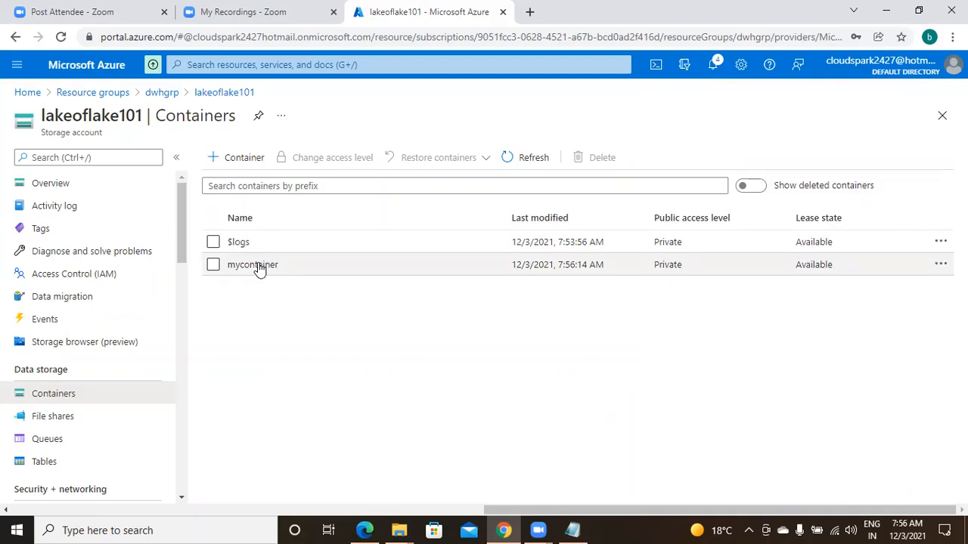
Open mycontainer and upload the text file adf2 from the Desktop subfolder that also holds adflinks1, closing the upload form when done
left_click(252, 265)
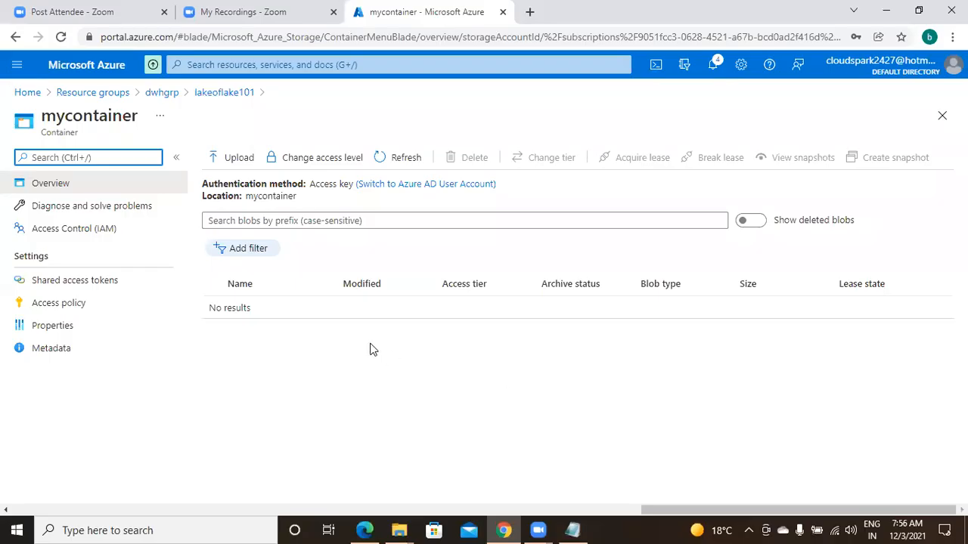
left_click(230, 158)
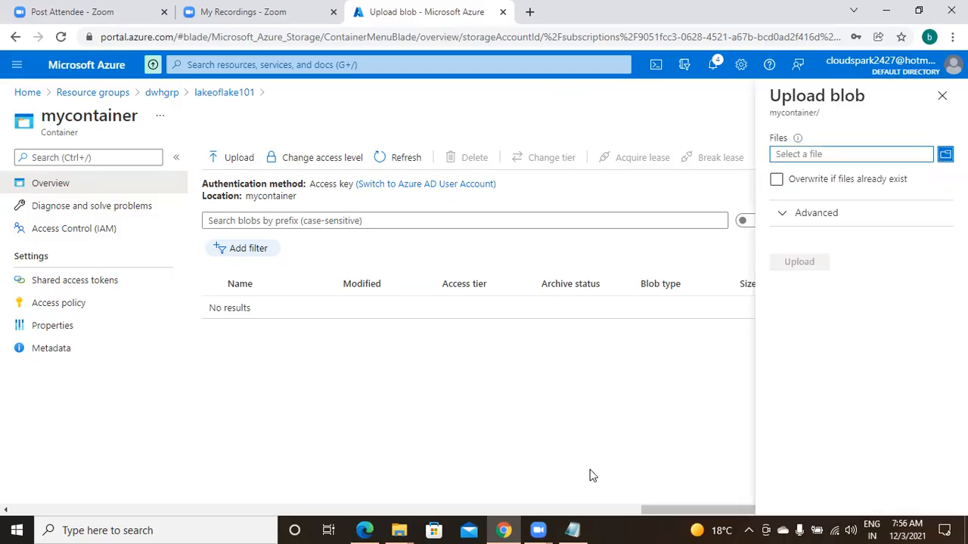
left_click(854, 157)
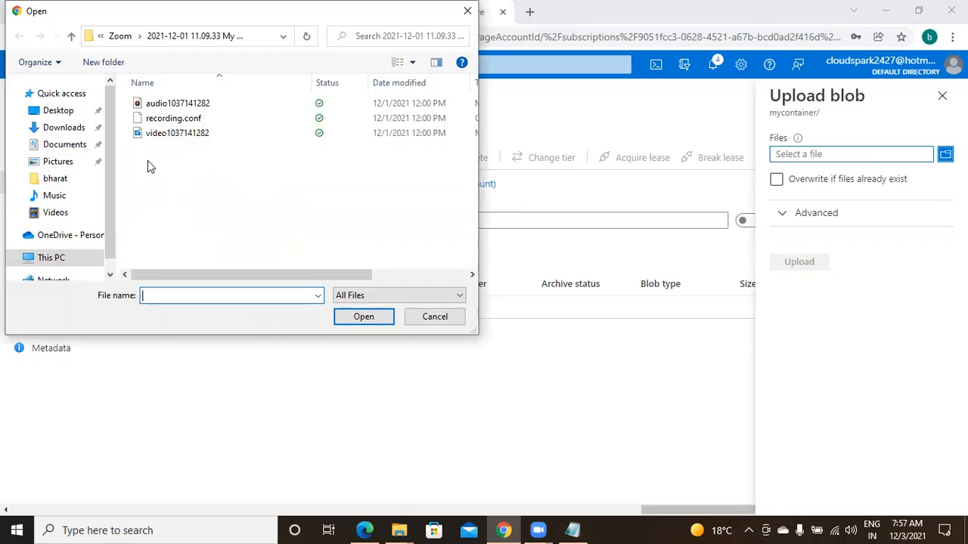
left_click(56, 111)
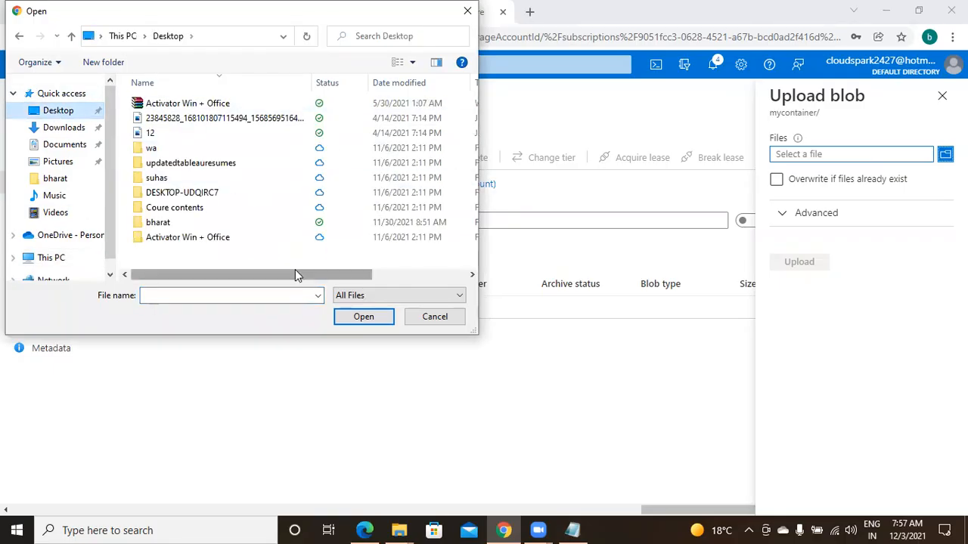
double_click(195, 224)
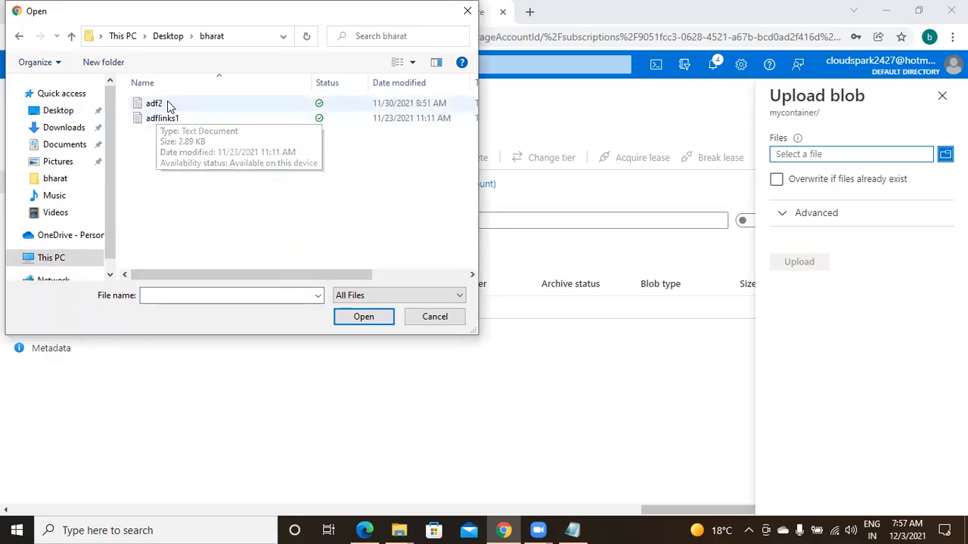
left_click(168, 107)
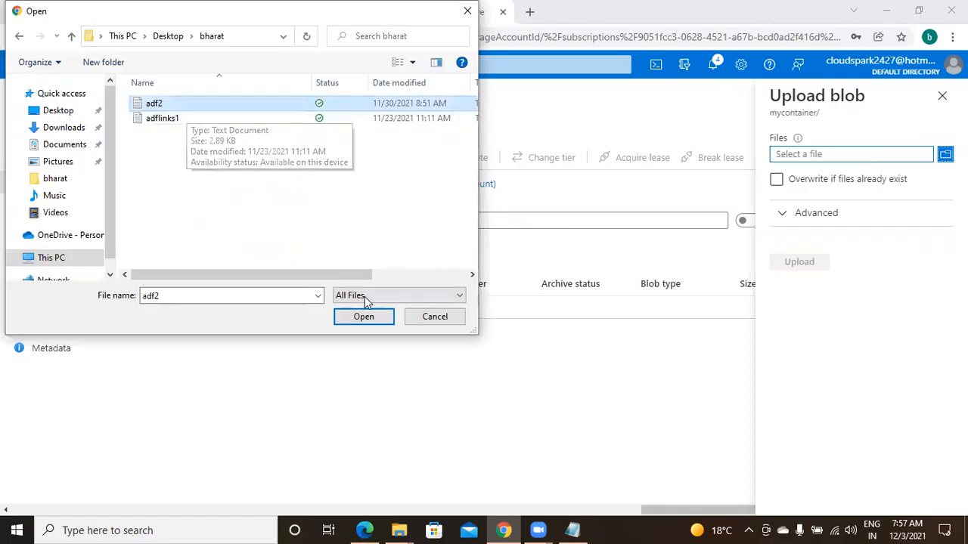
left_click(364, 317)
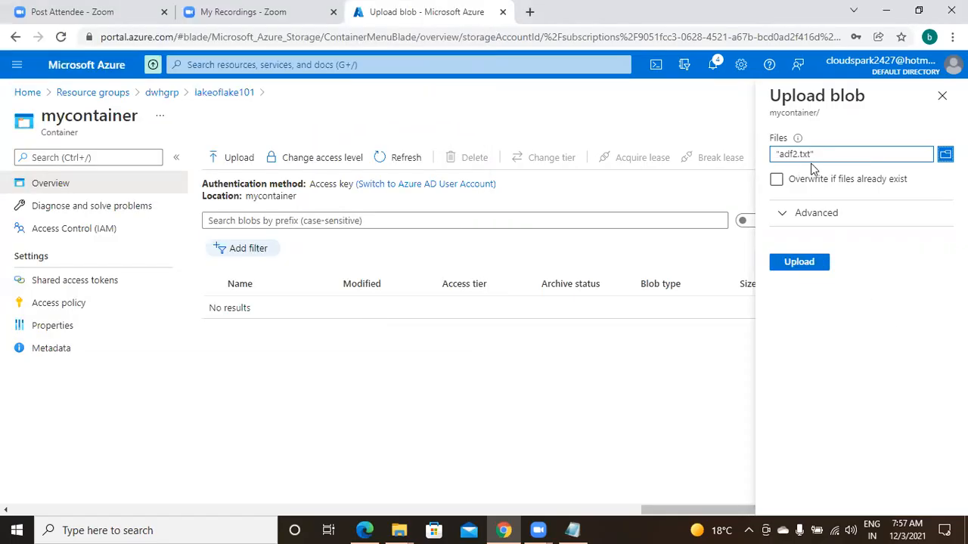
left_click(803, 264)
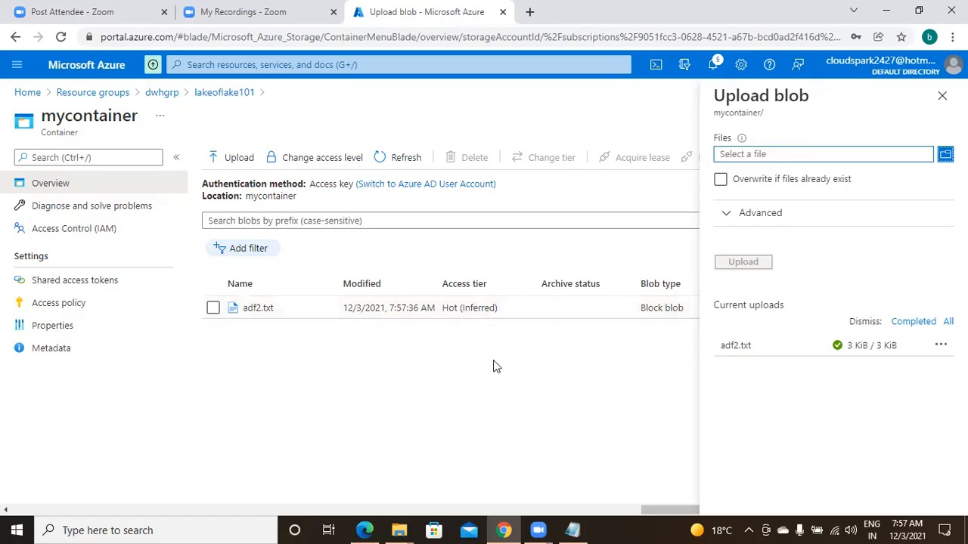
left_click(940, 100)
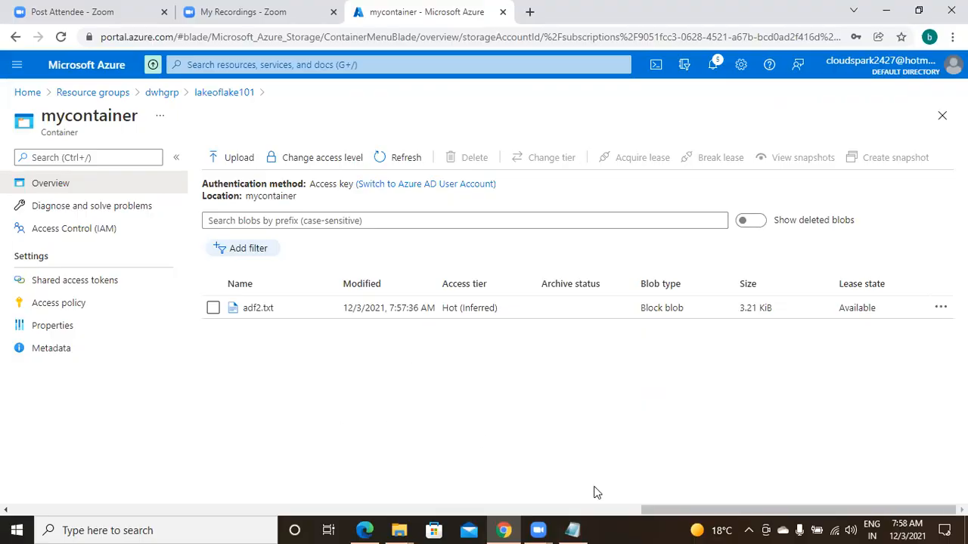
Switch to Notepad and open an additional blank Notepad window, maximized to full screen
left_click(573, 530)
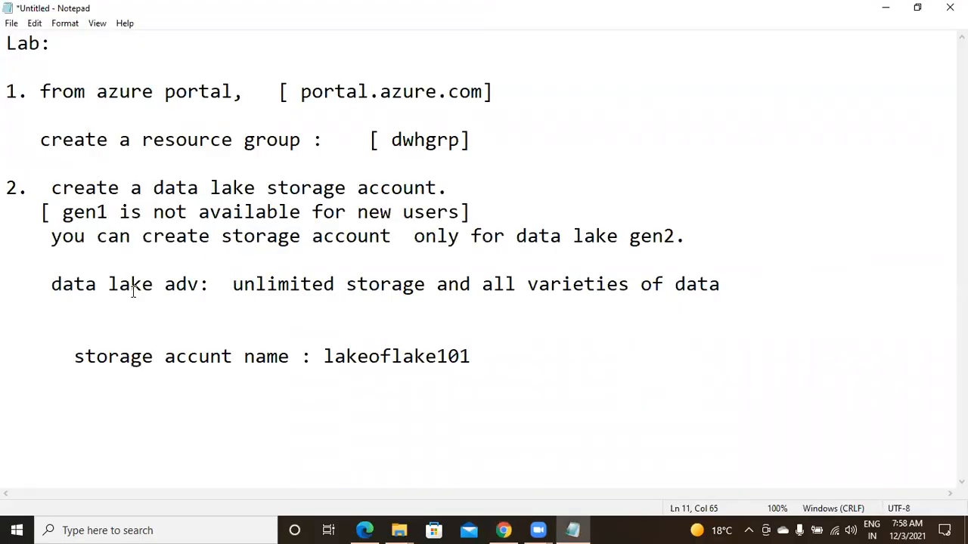
left_click(65, 529)
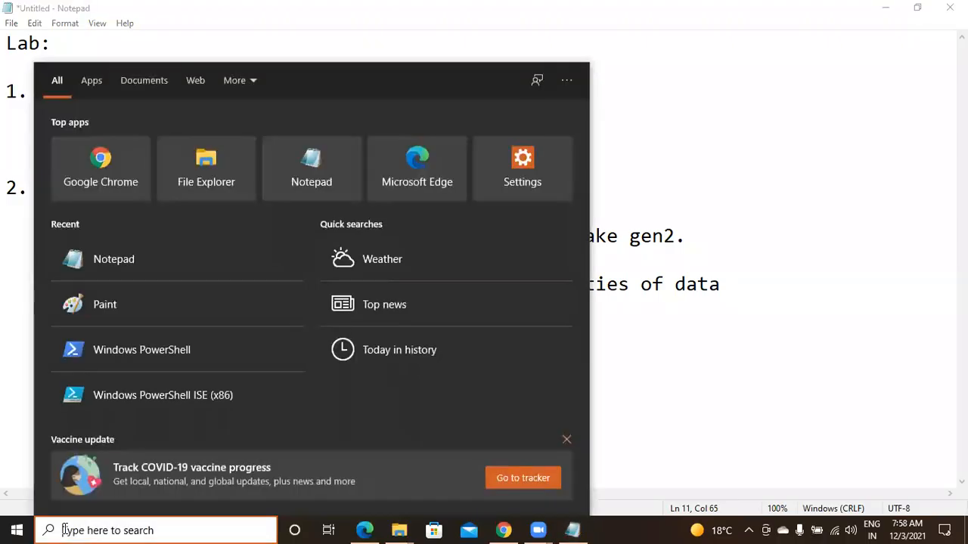
type("notepad")
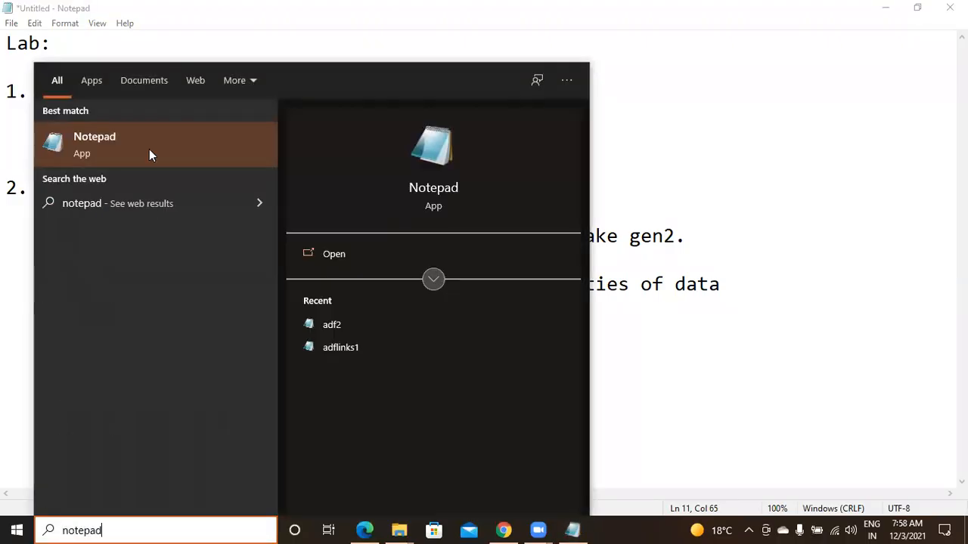
left_click(163, 151)
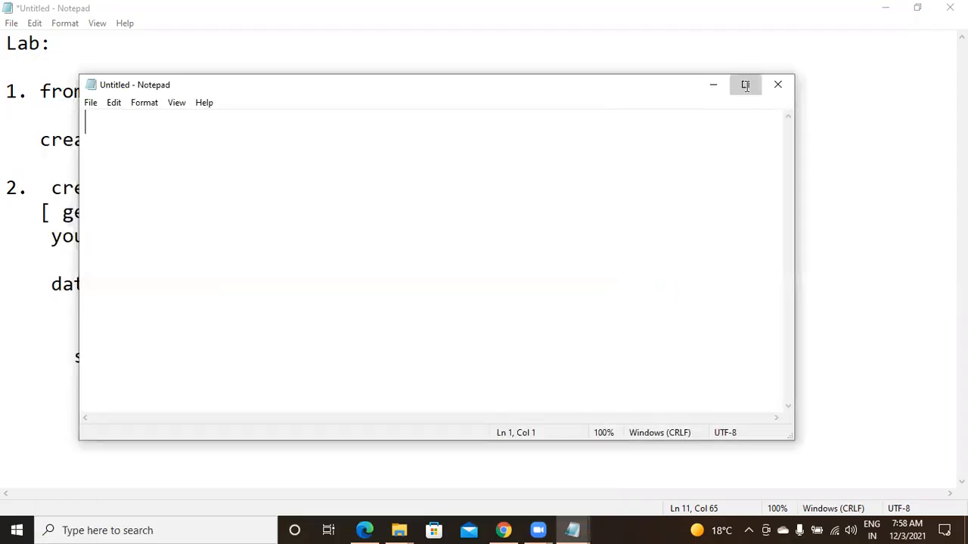
left_click(746, 86)
Enter "id,name,sal,gend,dno" as the header line of the blank document
type("id,name")
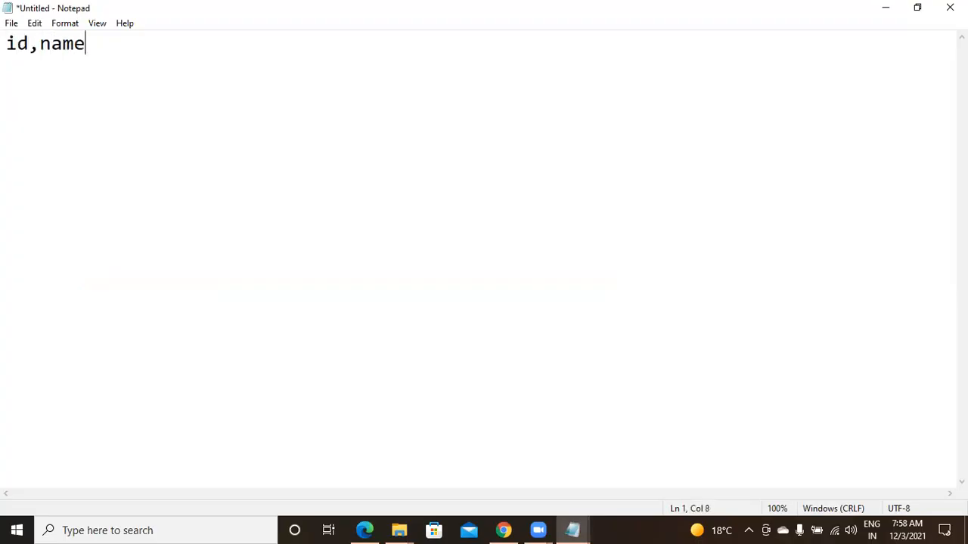
type(",sal,dno ,")
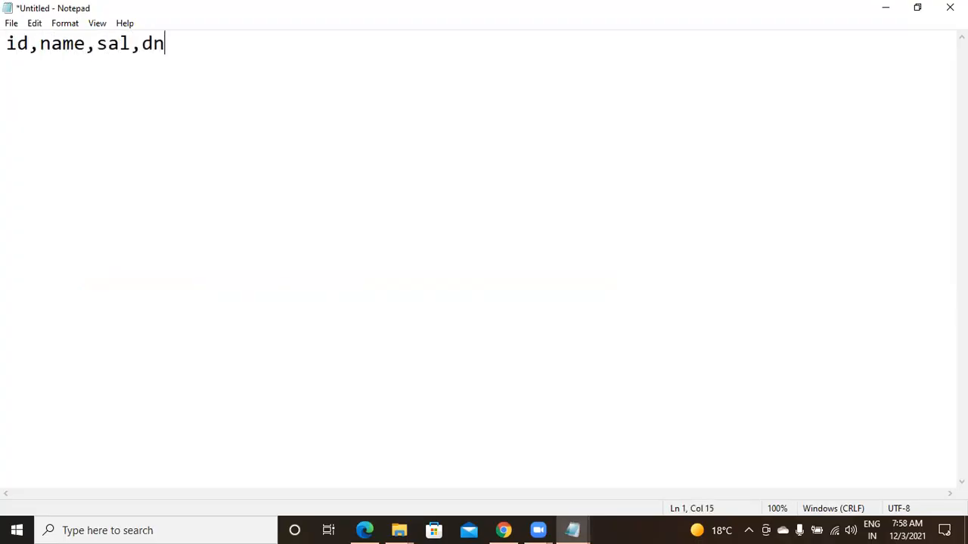
key("BackSpace")
key("BackSpace")
key("BackSpace")
key("BackSpace")
key("BackSpace")
type("gend,dno")
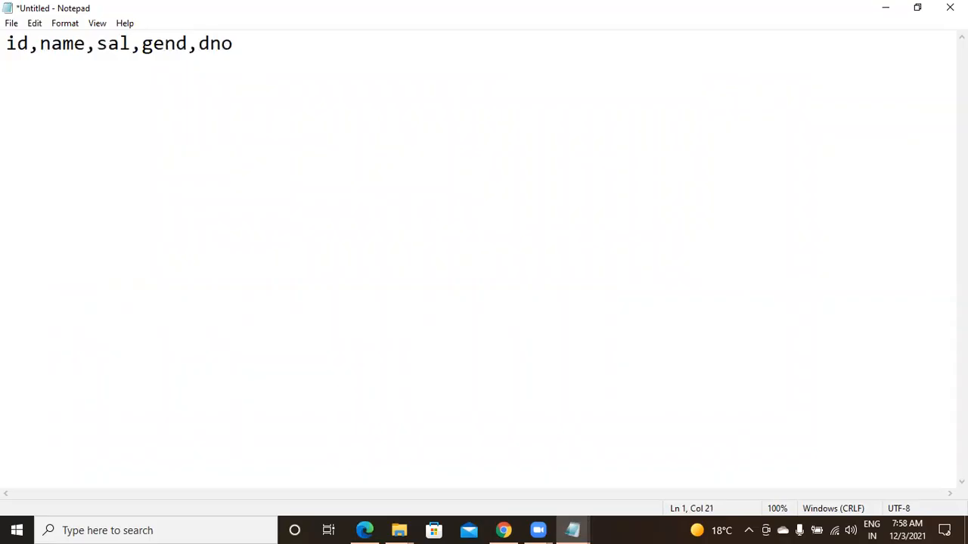
Add the rows "101,aaaa,80000,m,11" and "102,bbbbb,90000,f,12" on separate lines below the header
key("Return")
type("101,aaaa,8")
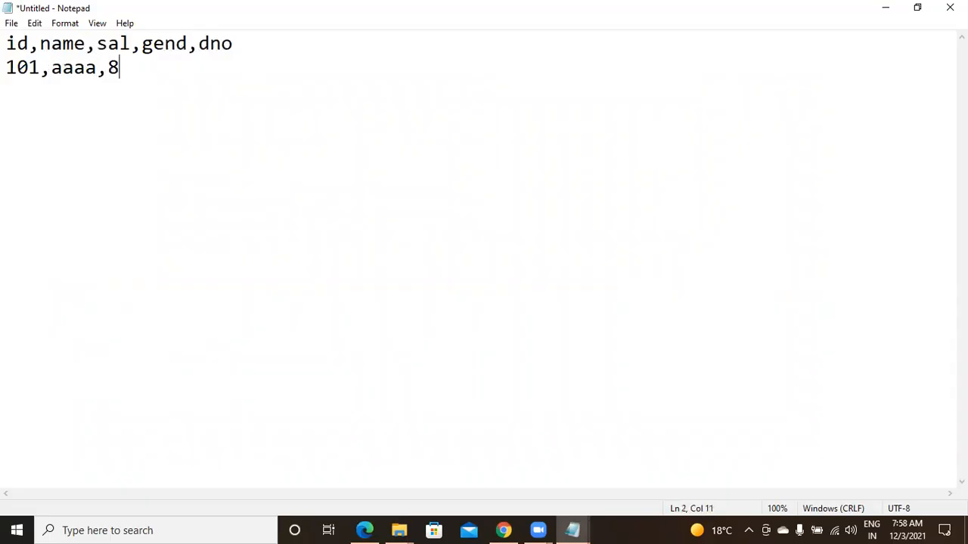
type("0000")
type(",m,11")
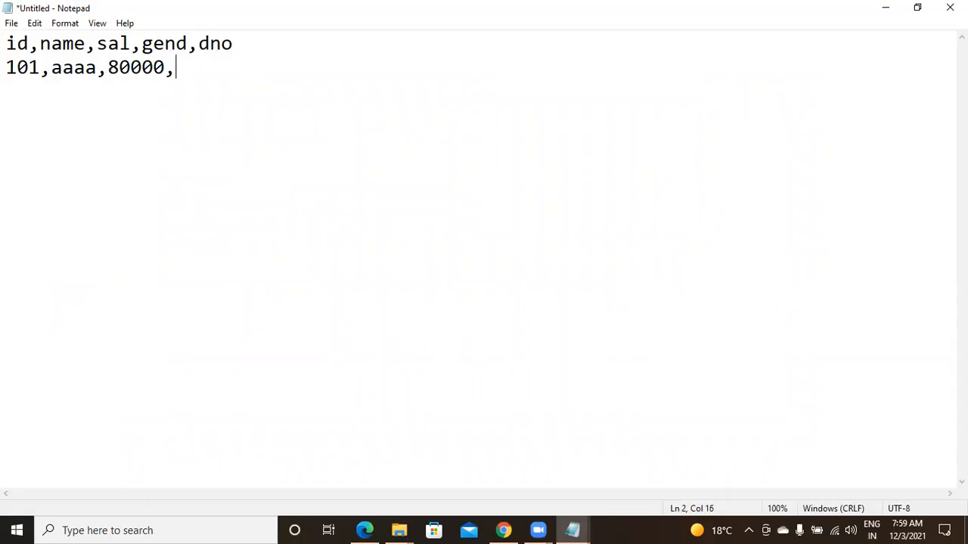
key("Return")
type("10")
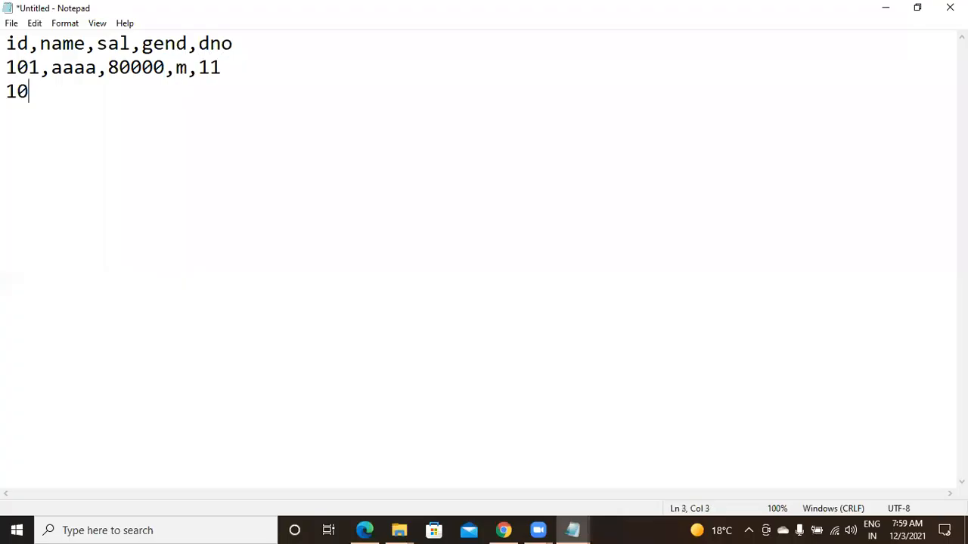
type("2,bbb")
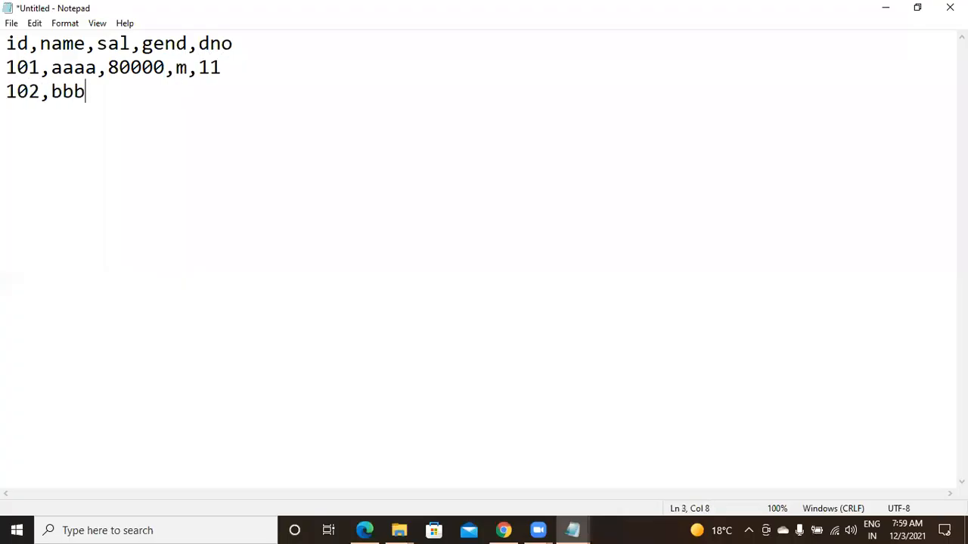
type("bb,90000")
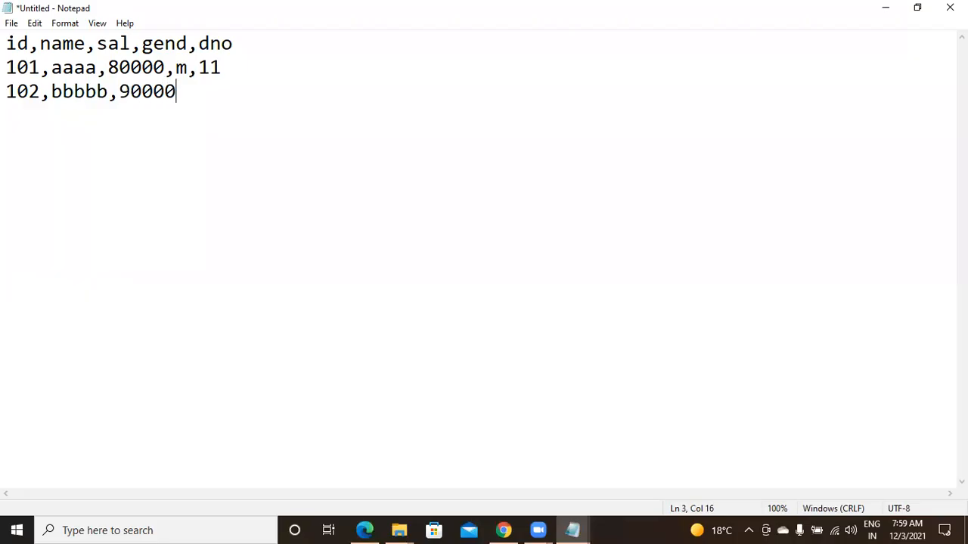
type(",f,12")
Add the rows "103,ccccc,100000,m,11" and "104,ddd,120000,f,11" on separate lines below the 102 record
key("Return")
type("103,c")
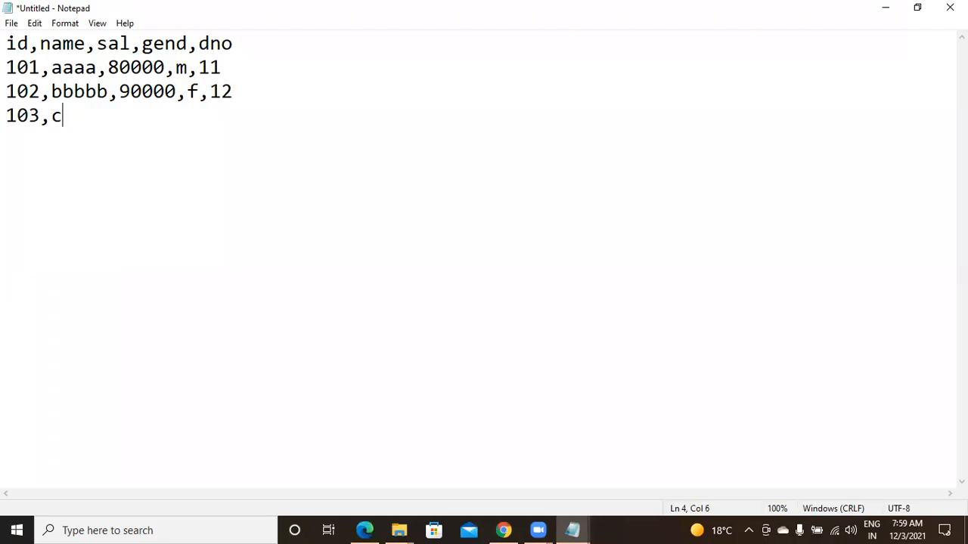
type("cccc,100000")
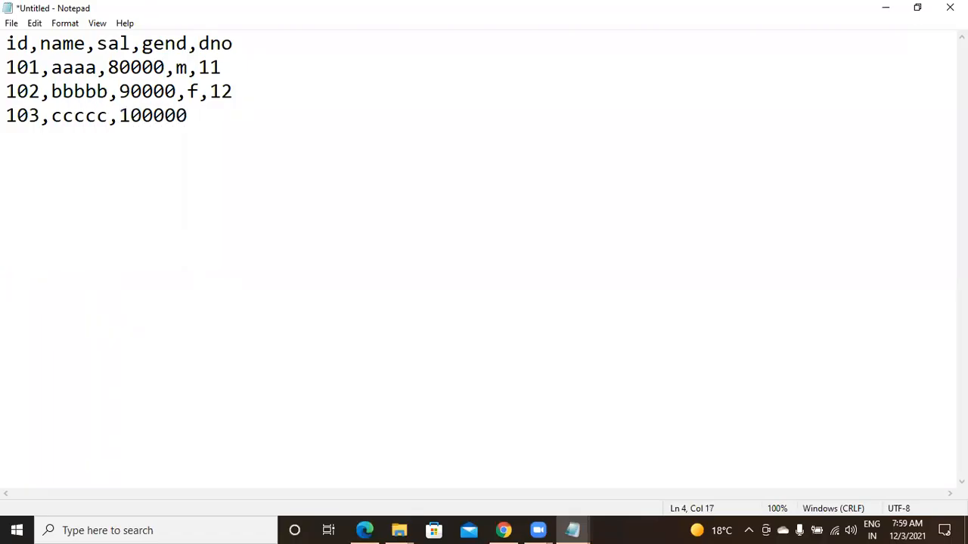
type(",m,11")
key("Return")
type("10")
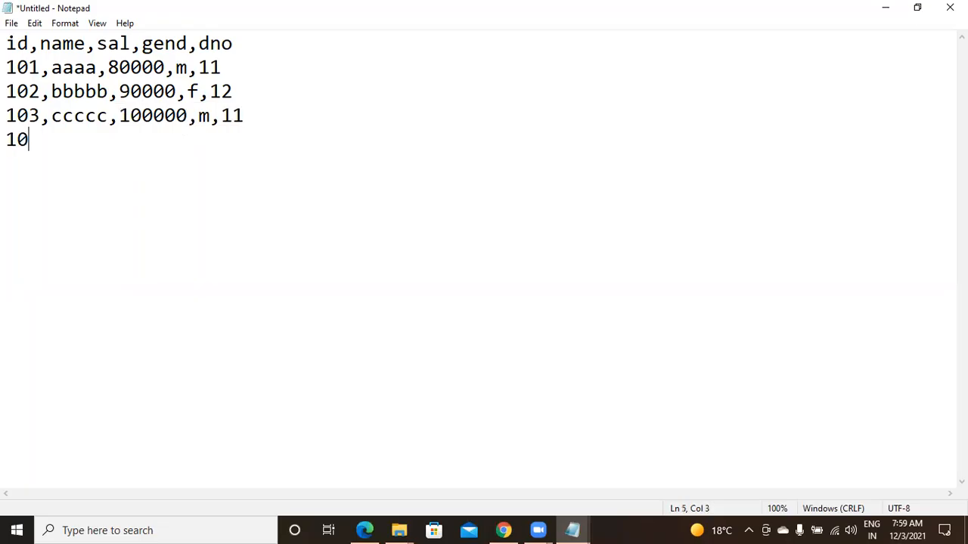
type("4,ddd,")
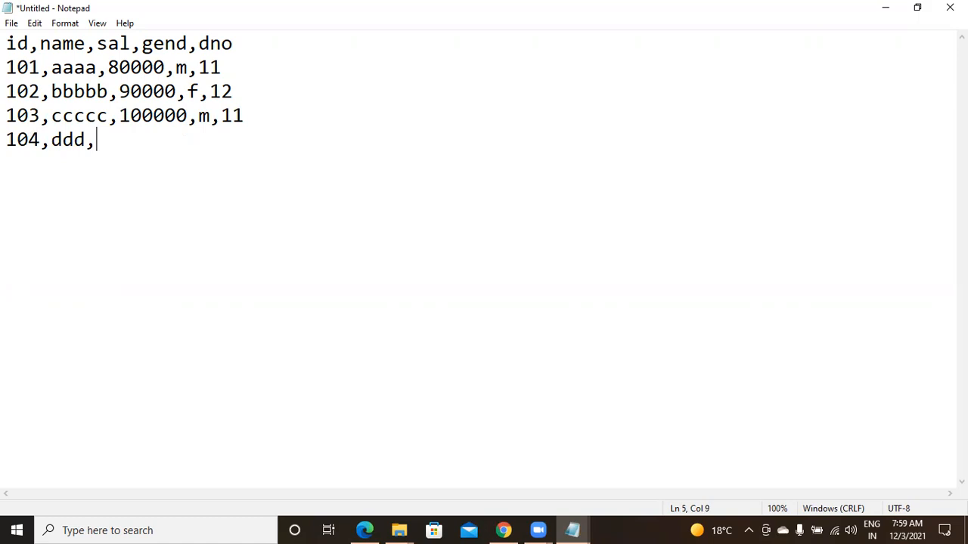
type("1200")
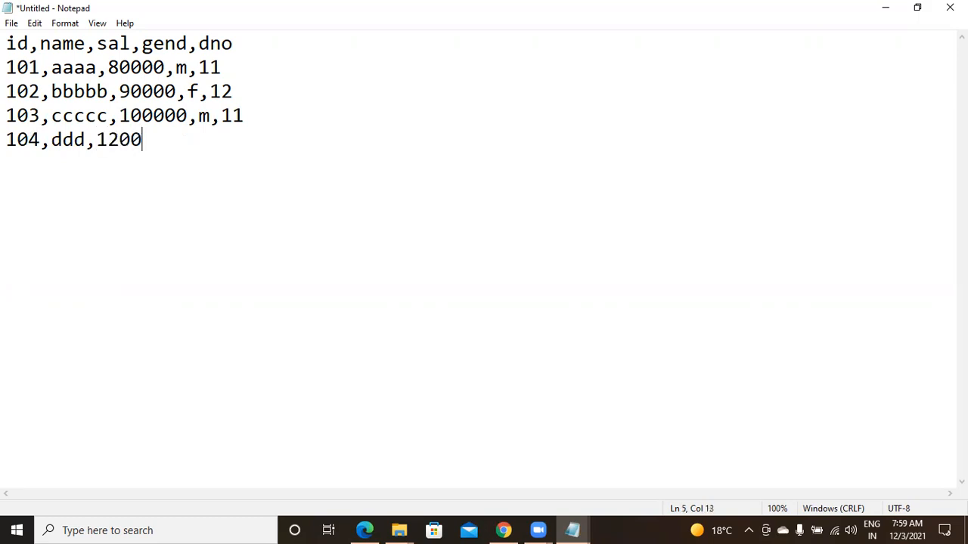
type("00,f,1")
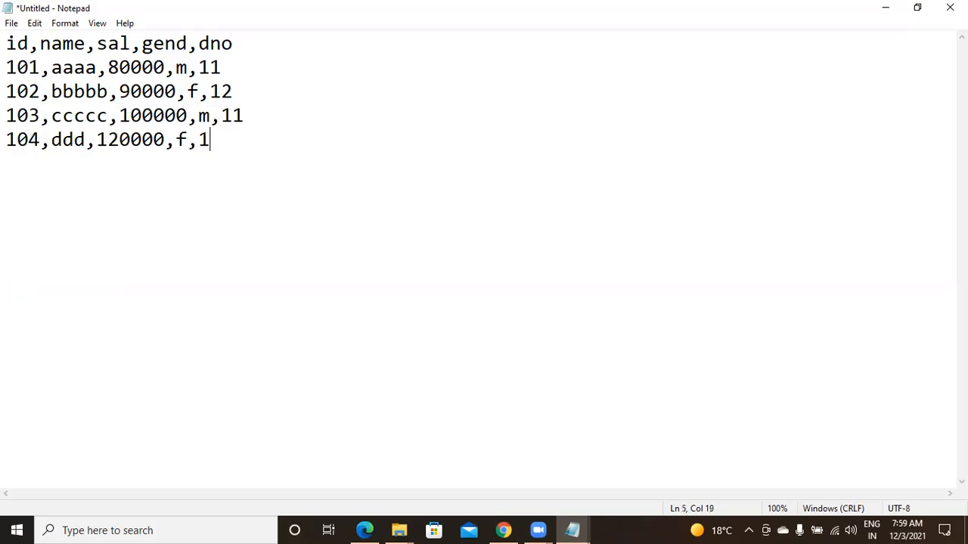
type("1")
Add the row "105,eee,140000,m,12" as the last line of the employee data
key("Return")
type("105,")
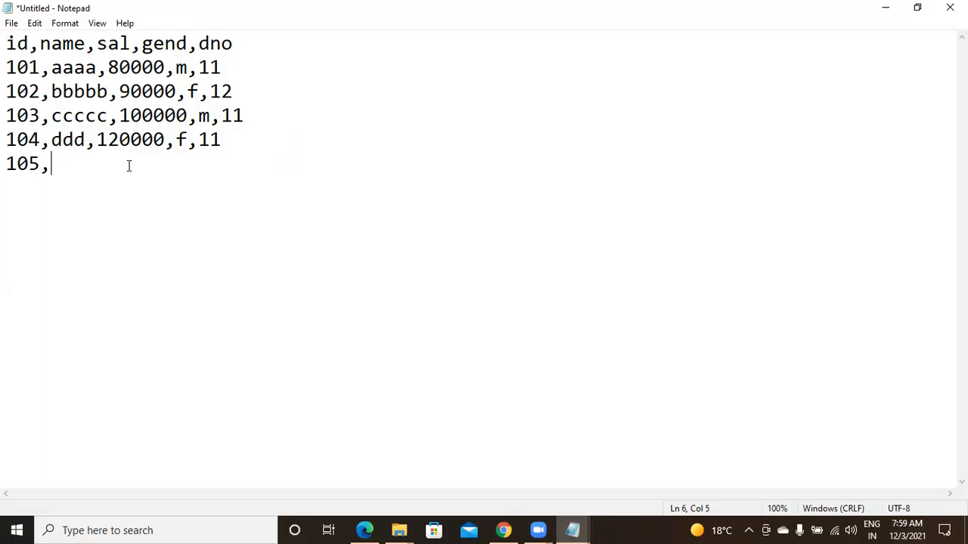
type("eee,140000,m,")
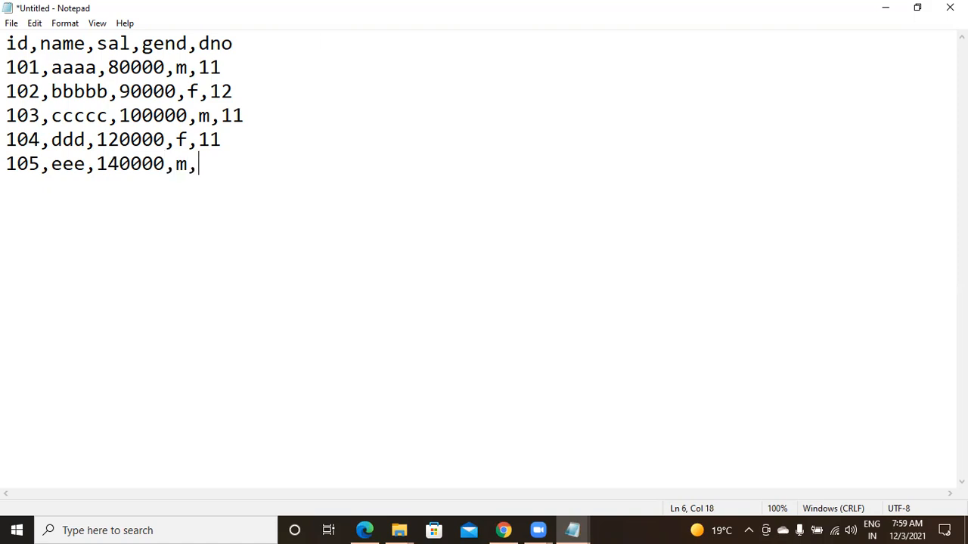
type("12")
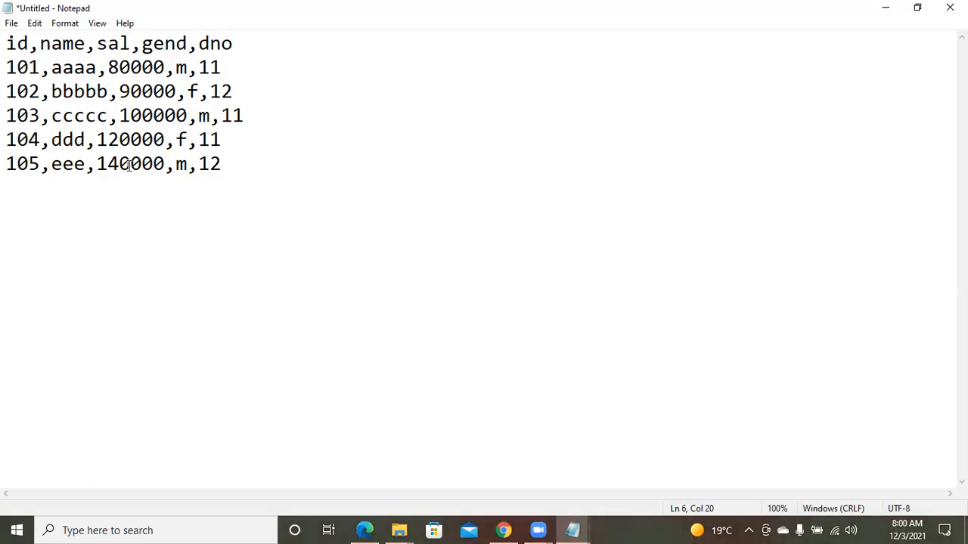
Save the employee data as a text document named "emp" in the folder that contains adf2
key("ctrl+s")
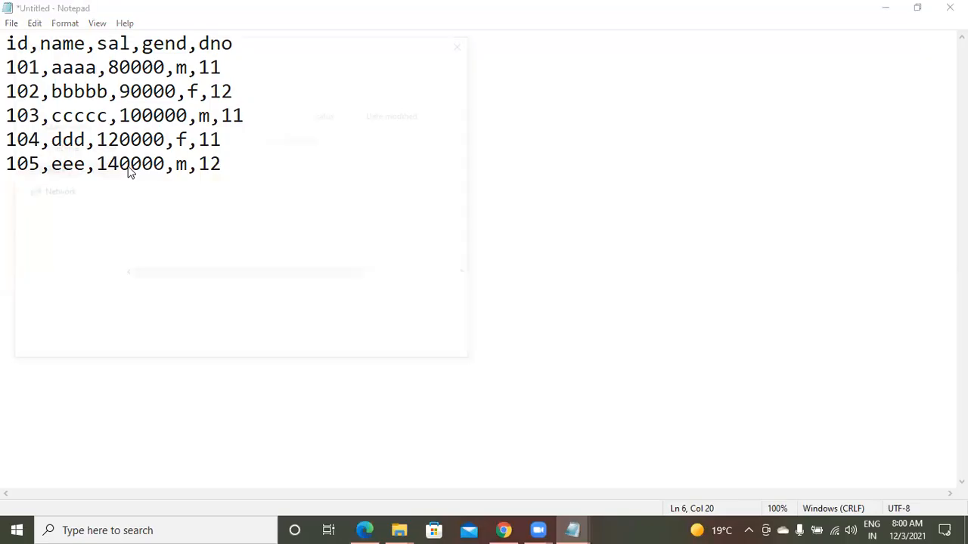
type("emp")
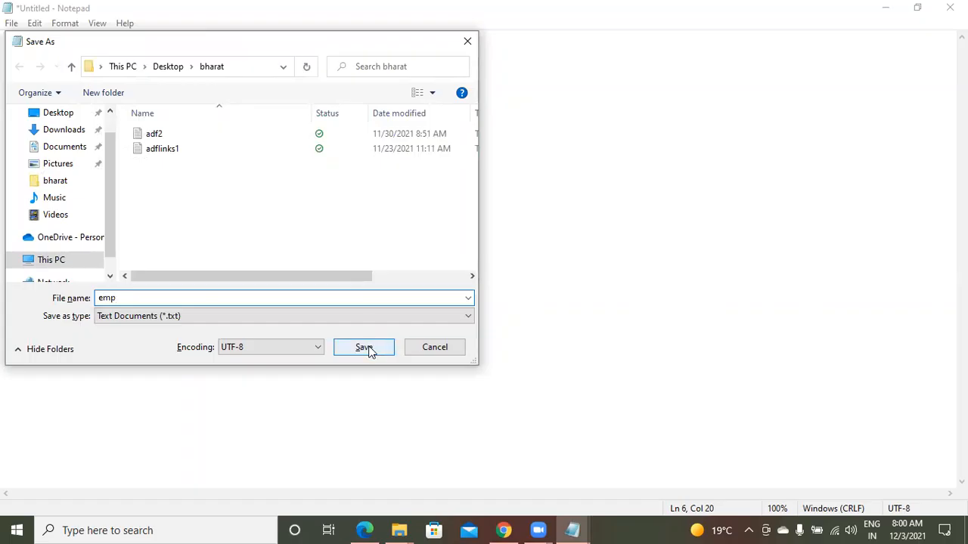
left_click(363, 347)
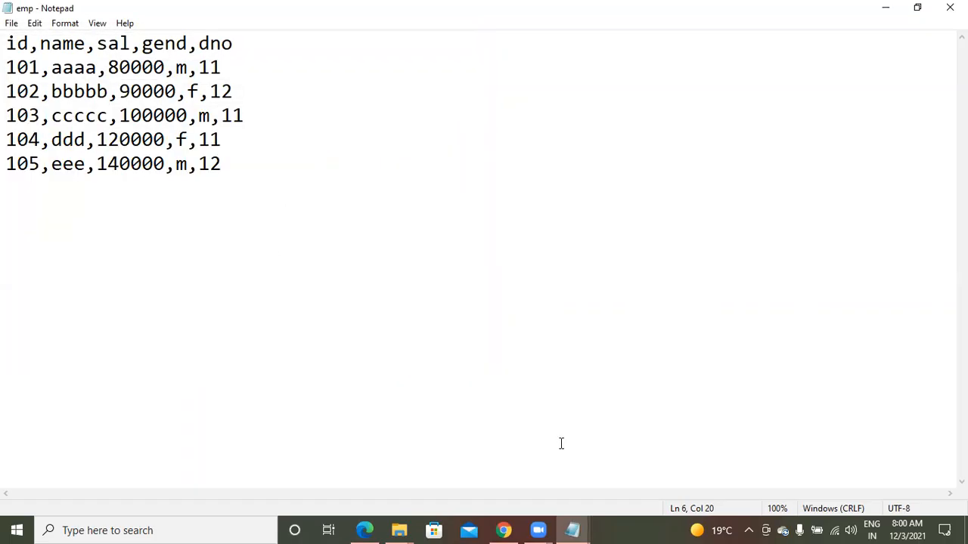
Switch to the Azure portal in Chrome and upload emp.txt from the bharat folder to mycontainer
left_click(504, 530)
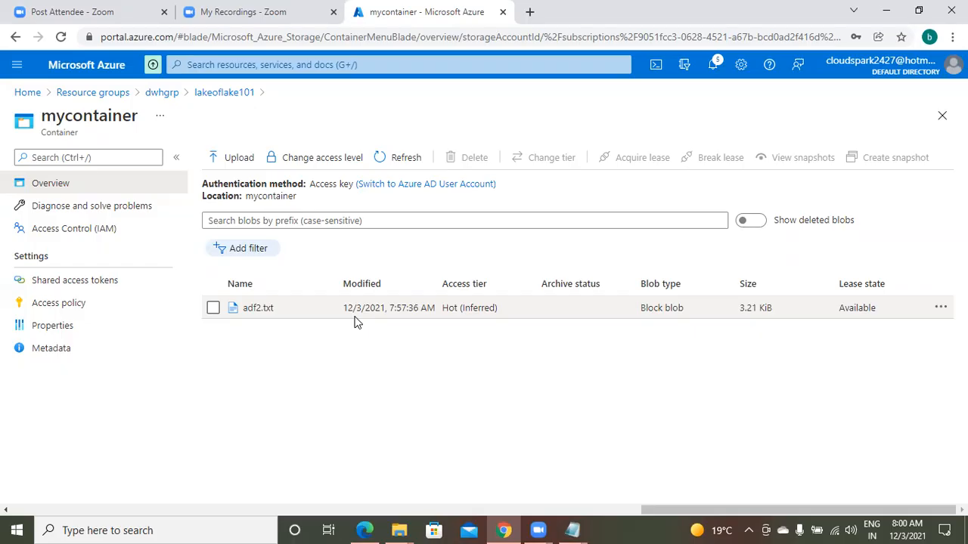
left_click(234, 157)
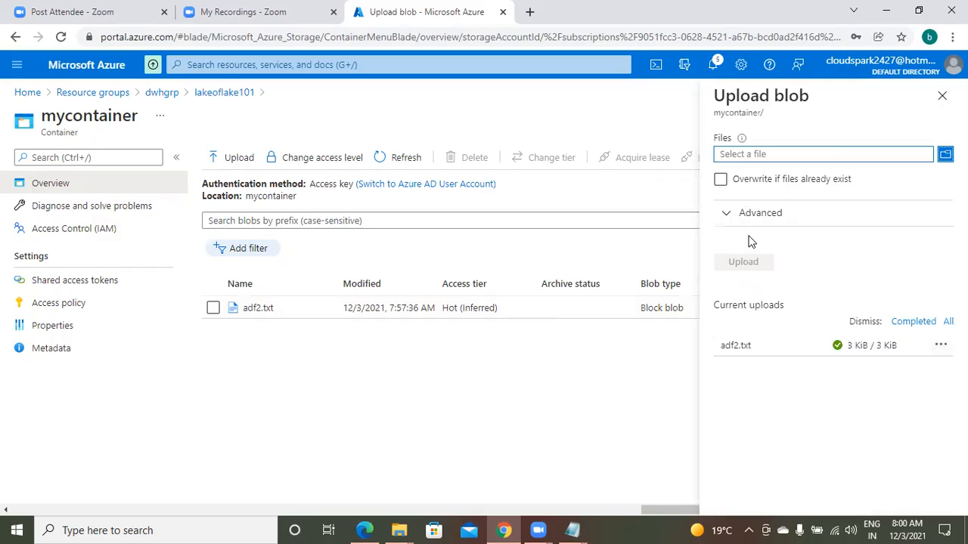
left_click(755, 156)
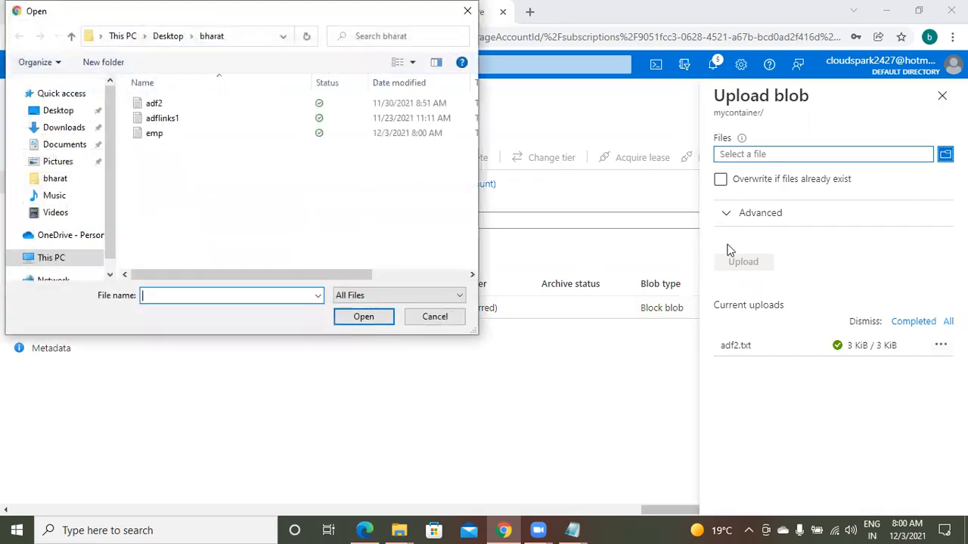
left_click(155, 133)
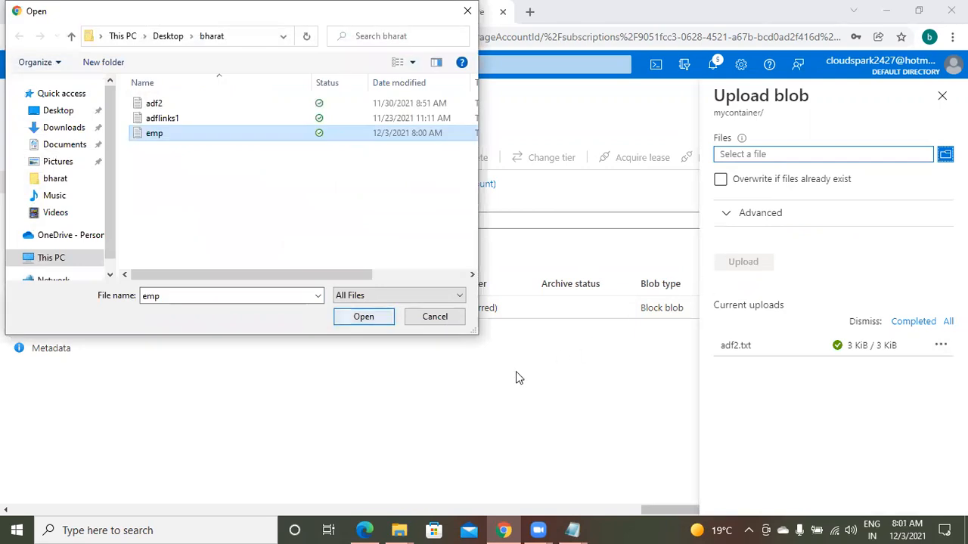
key("Return")
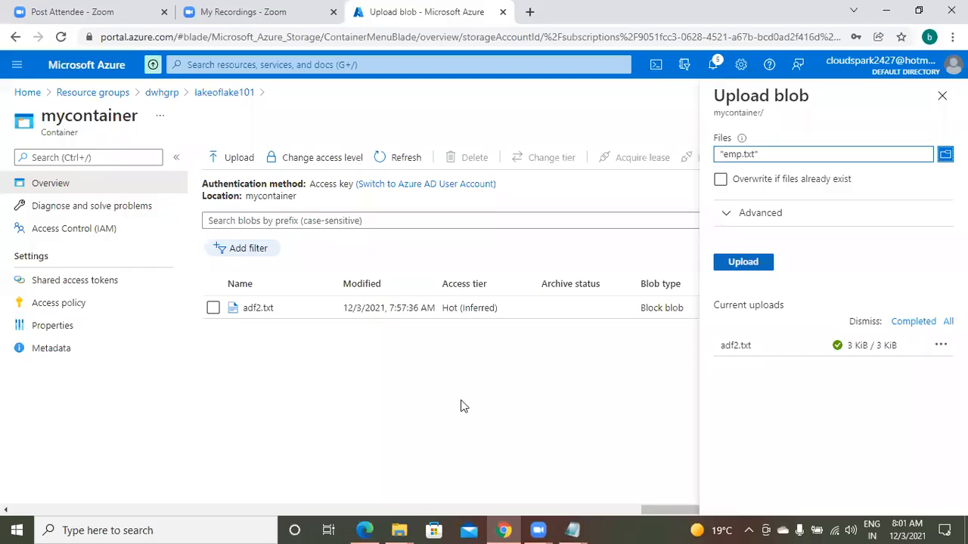
left_click(743, 261)
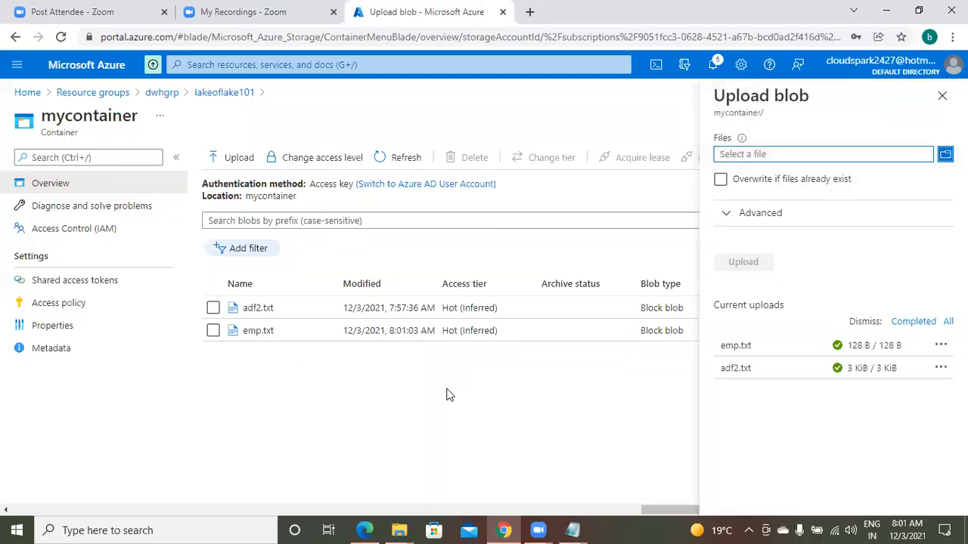
left_click(253, 15)
left_click(413, 12)
key("alt+Tab")
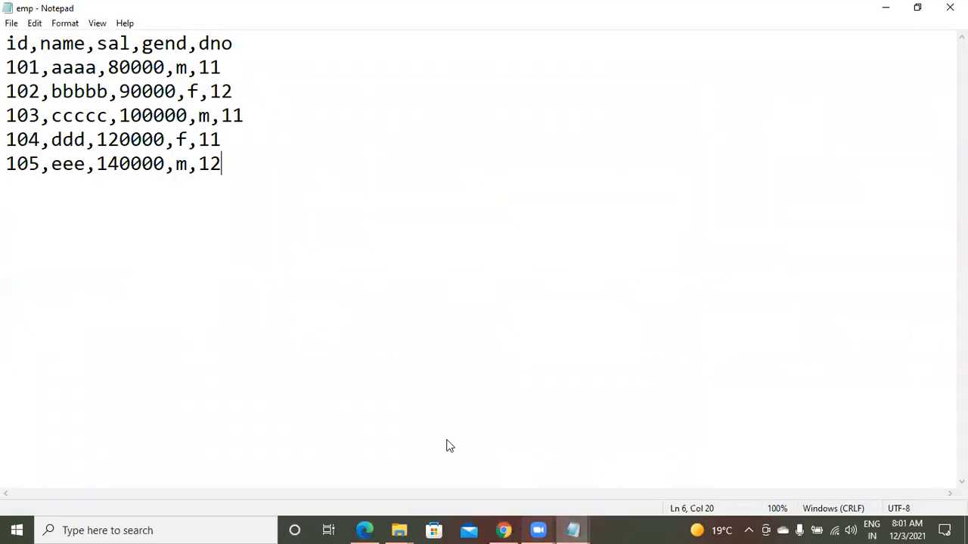
key("alt+Tab")
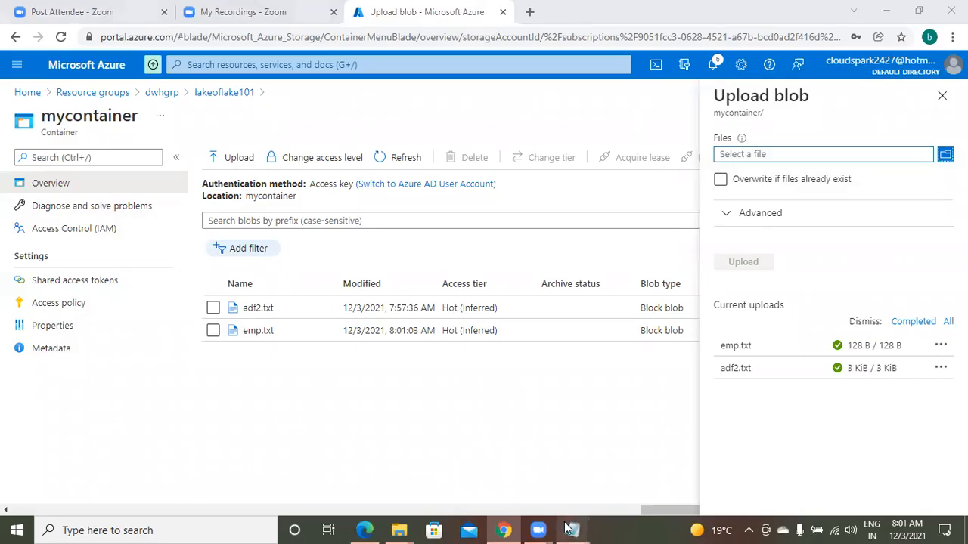
Switch to the untitled lab notes in Notepad and add "3. create a resource for adf" below the storage account name, followed by blank lines
mouse_move(581, 527)
left_click(491, 470)
left_click(496, 355)
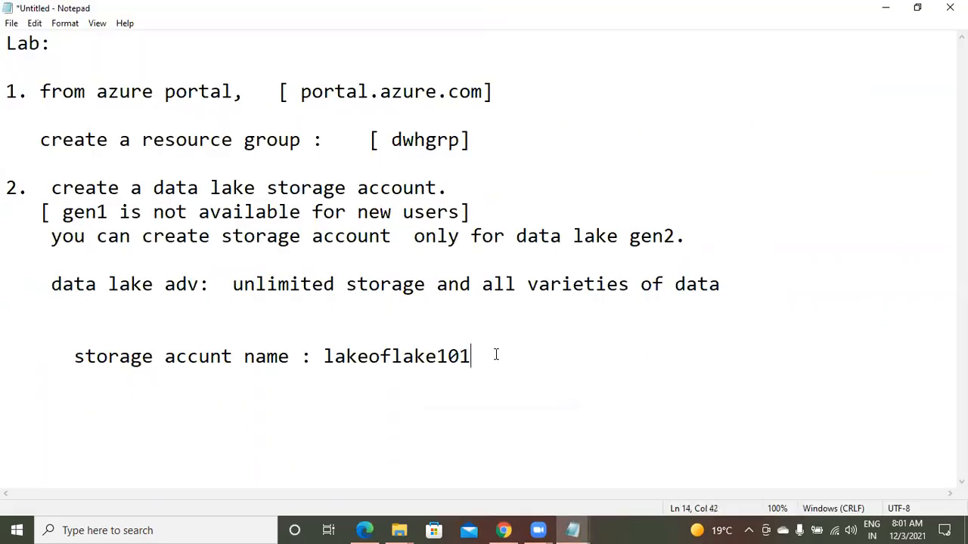
key("Return")
key("Return")
type("3. create a resource for adf")
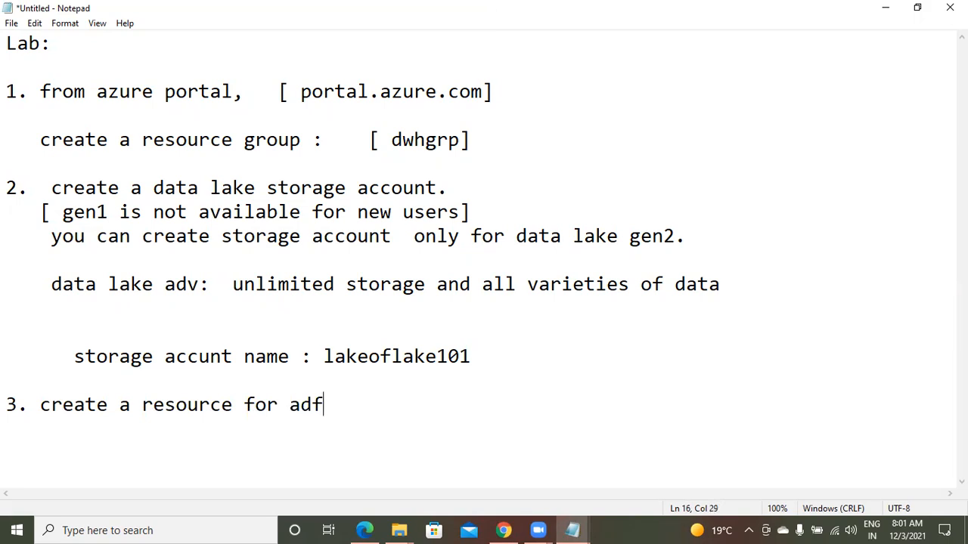
key("Return")
key("Return")
key("Return")
key("Return")
key("Return")
key("Return")
key("Return")
key("Return")
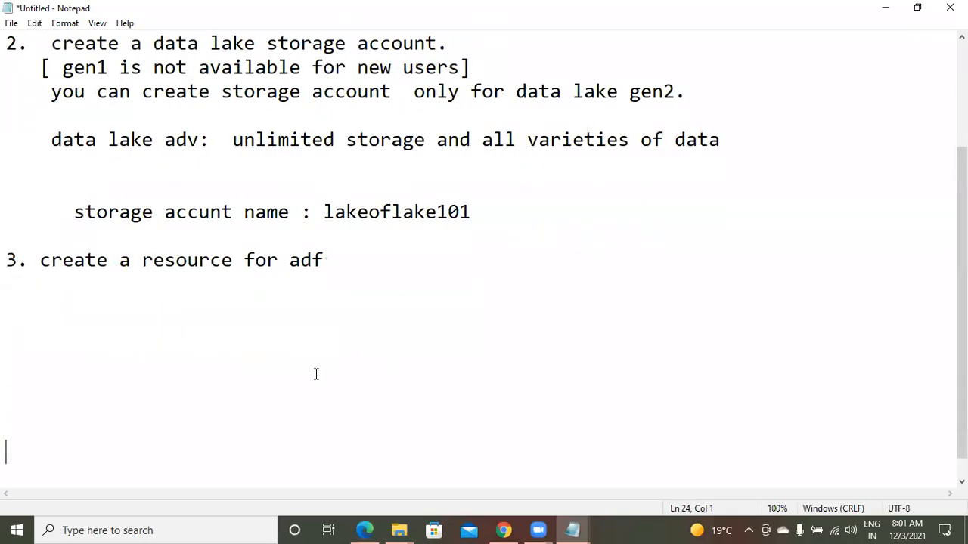
Return to the Azure portal and start creating a Data Factory resource from the marketplace in the dwhgrp resource group
left_click(503, 529)
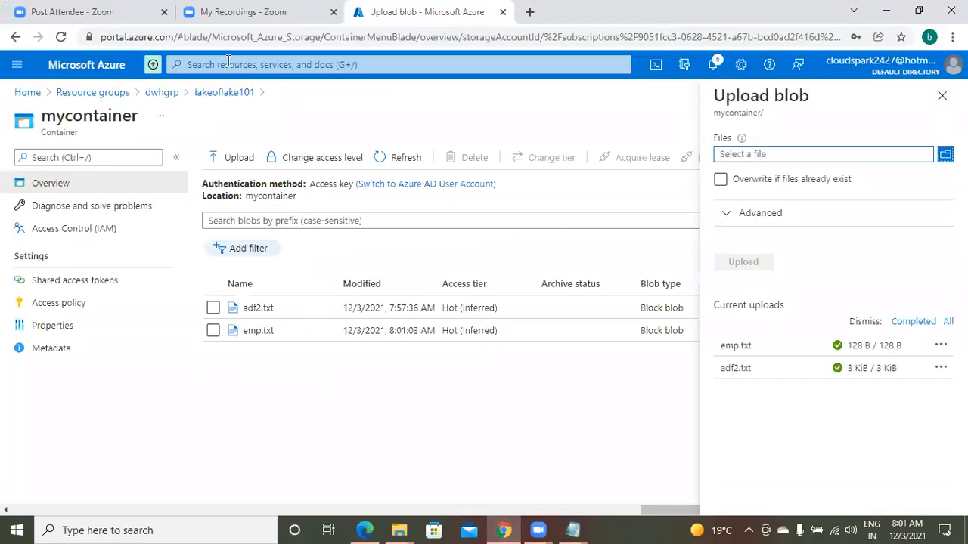
left_click(229, 61)
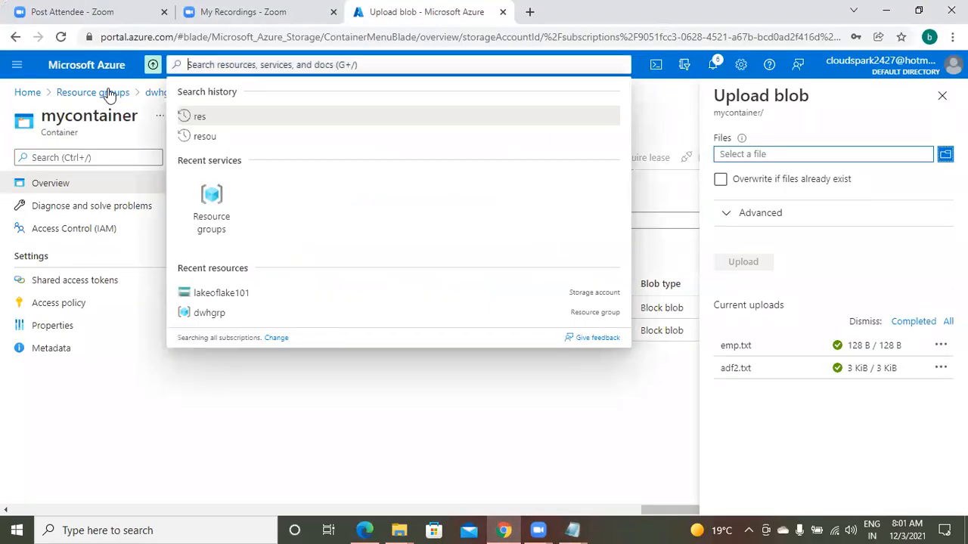
left_click(110, 92)
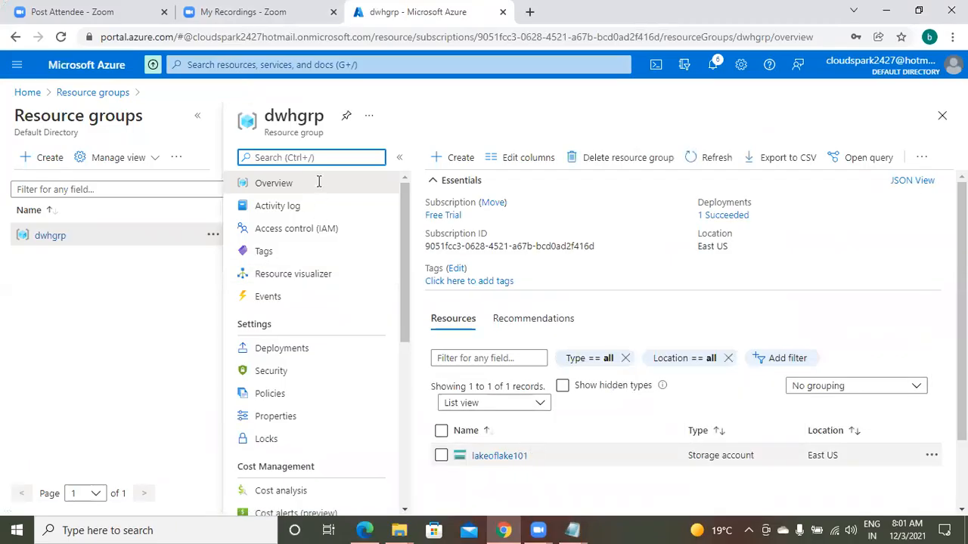
left_click(459, 157)
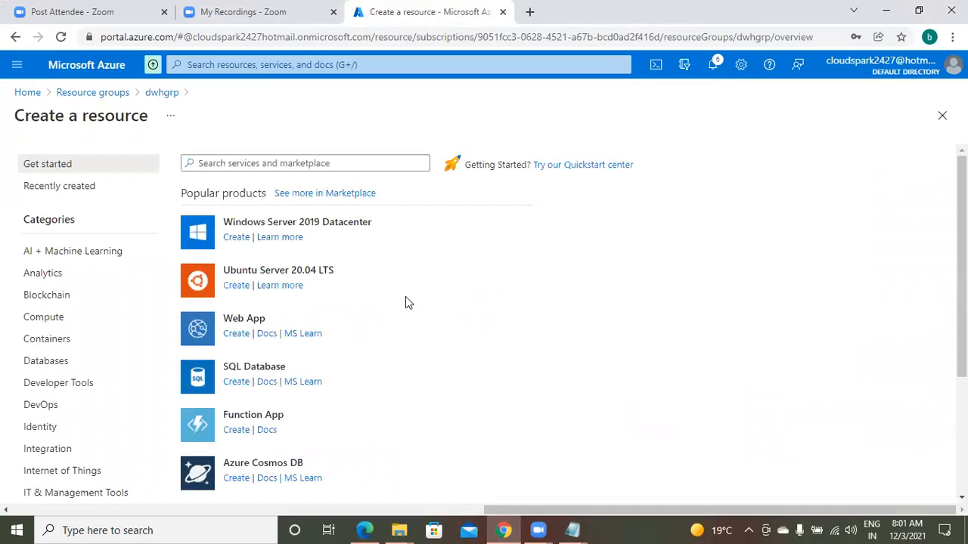
type("data factory")
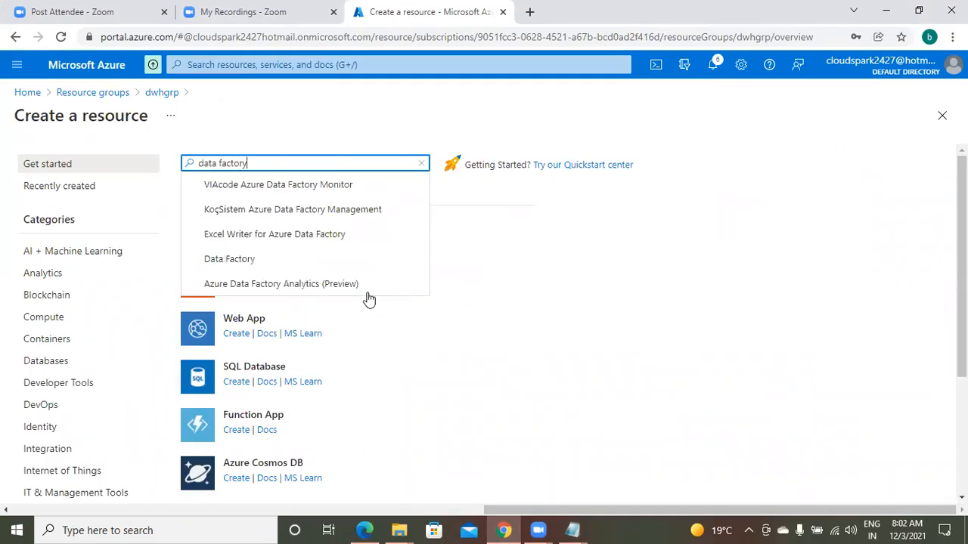
left_click(230, 259)
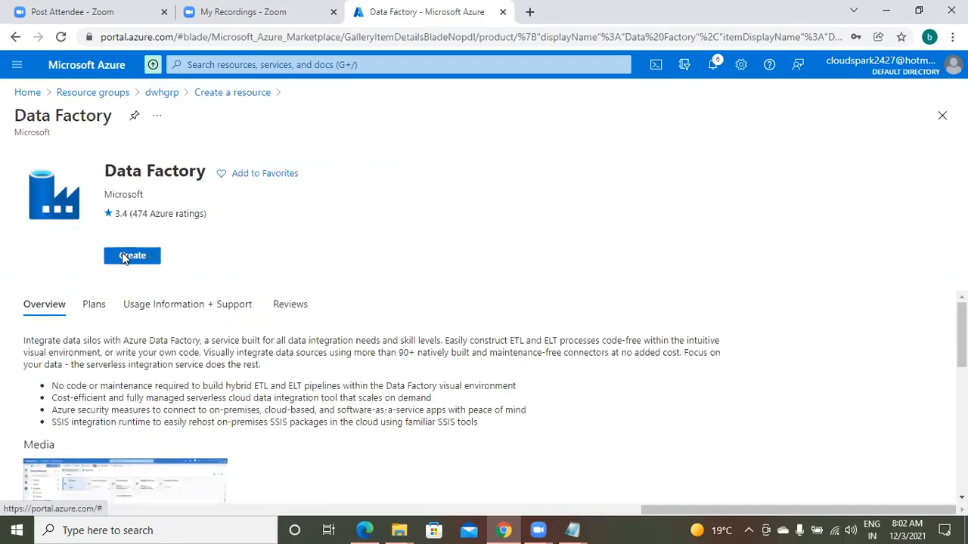
left_click(125, 258)
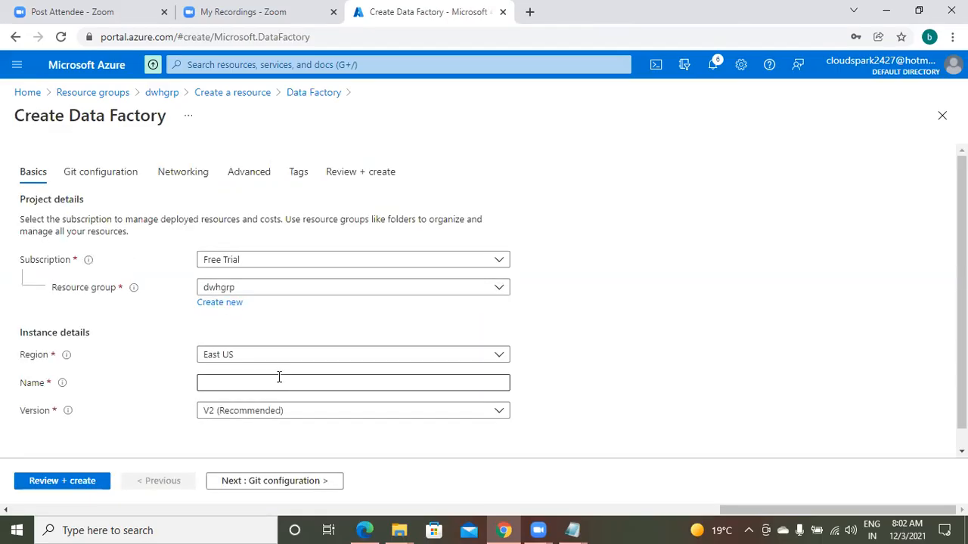
Name the data factory instance "adfaselt"
left_click(280, 382)
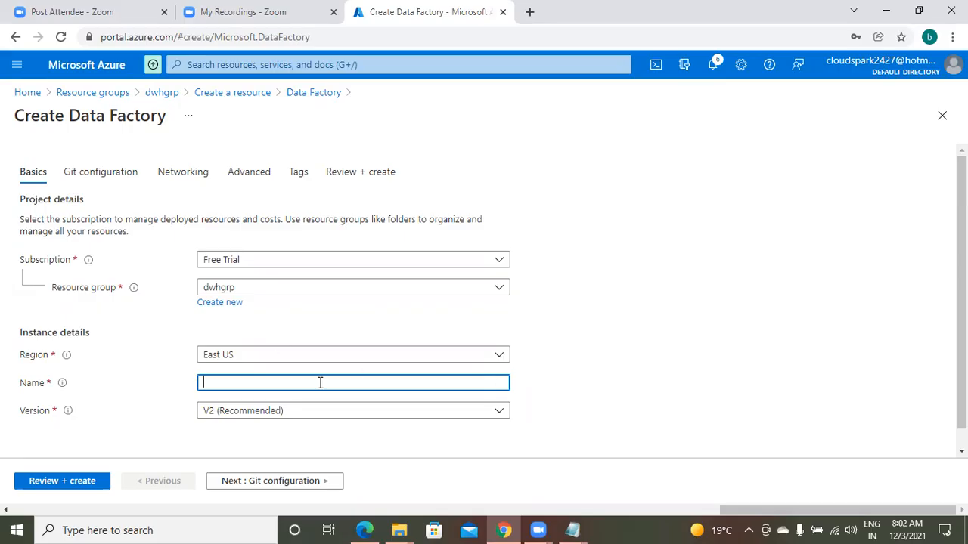
type("adfel")
key("BackSpace")
key("BackSpace")
type("aselt")
In the Notepad lab notes, record "instance name : adfaselt" under step 3, followed by blank lines
mouse_move(573, 530)
left_click(504, 484)
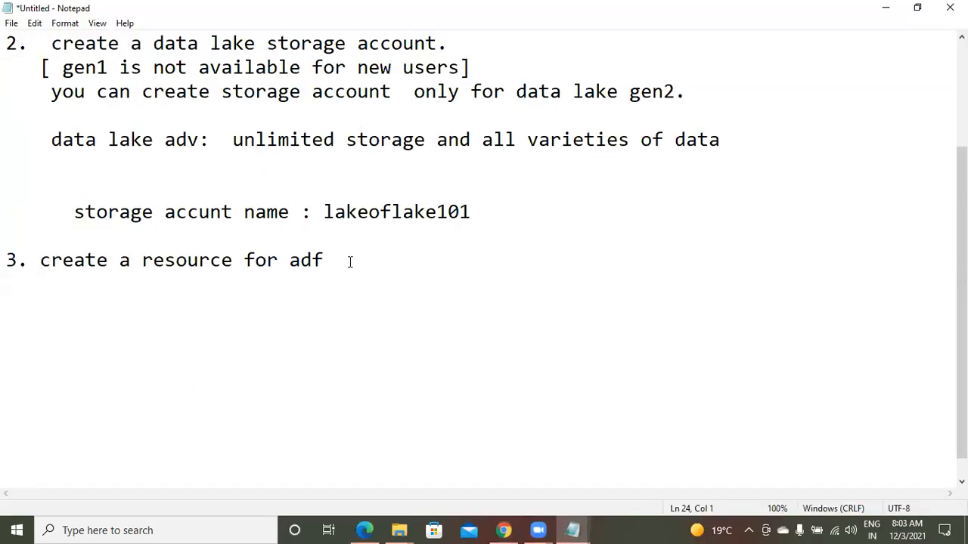
left_click(63, 306)
type("ins")
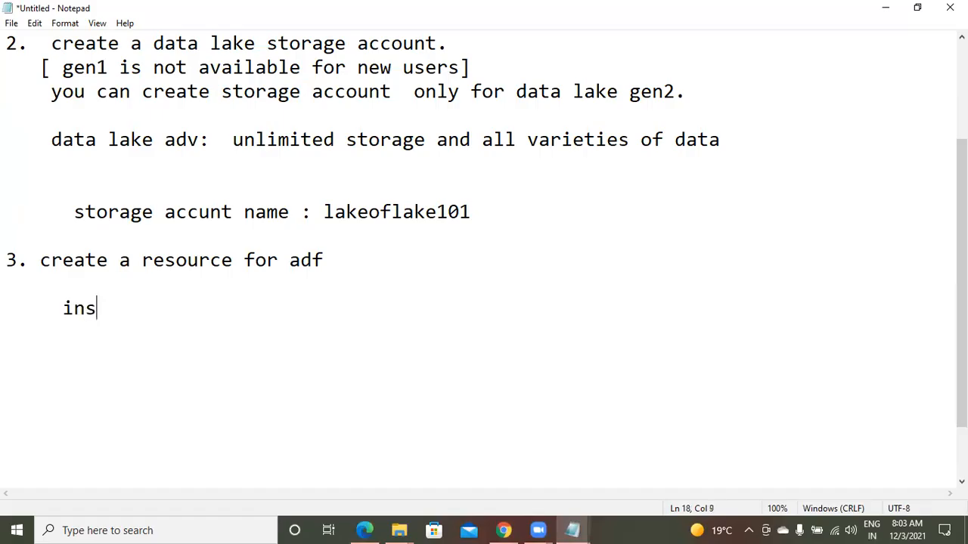
type("tance name ")
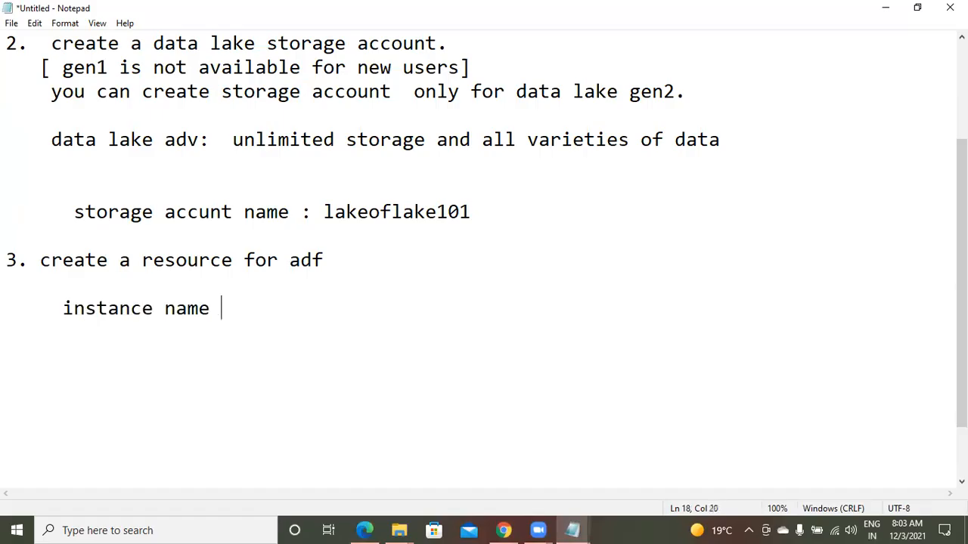
type(":  adfas")
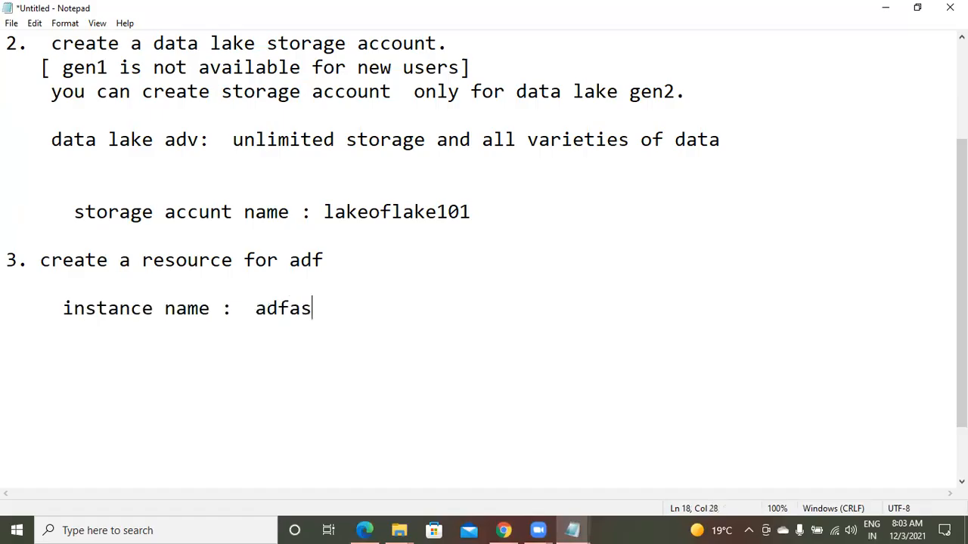
type("elt")
key("Return")
key("Return")
key("Return")
key("Return")
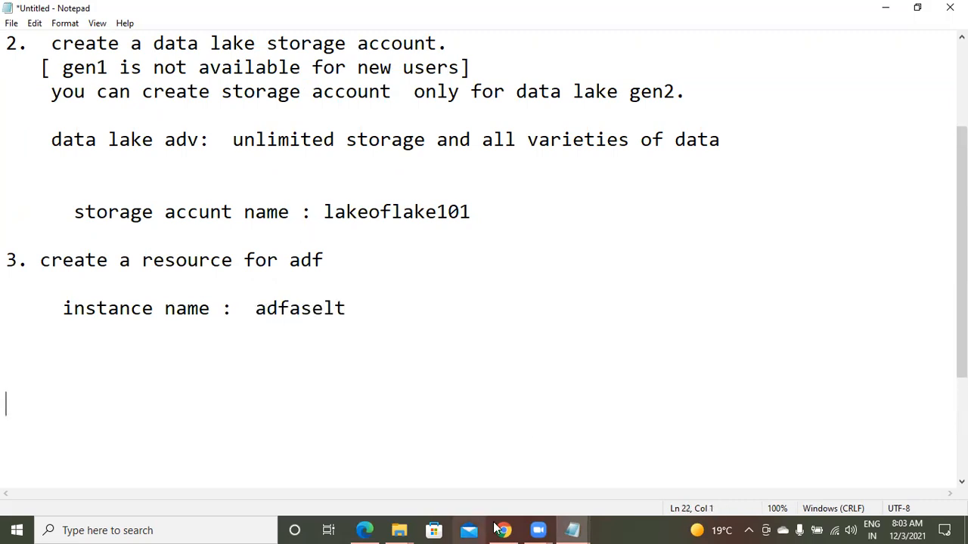
Back in the Azure portal, select version V2 (Recommended) for the data factory and choose to configure Git later
left_click(501, 530)
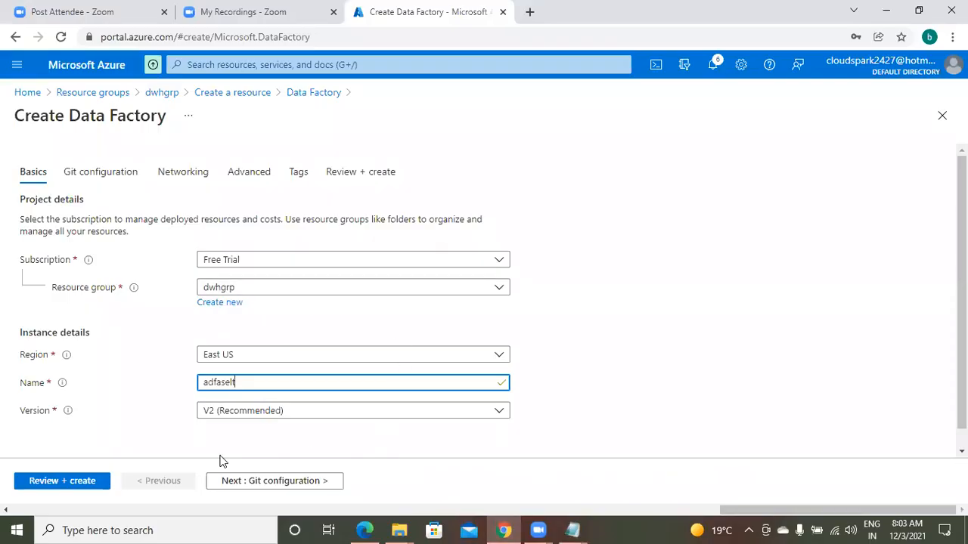
left_click(296, 412)
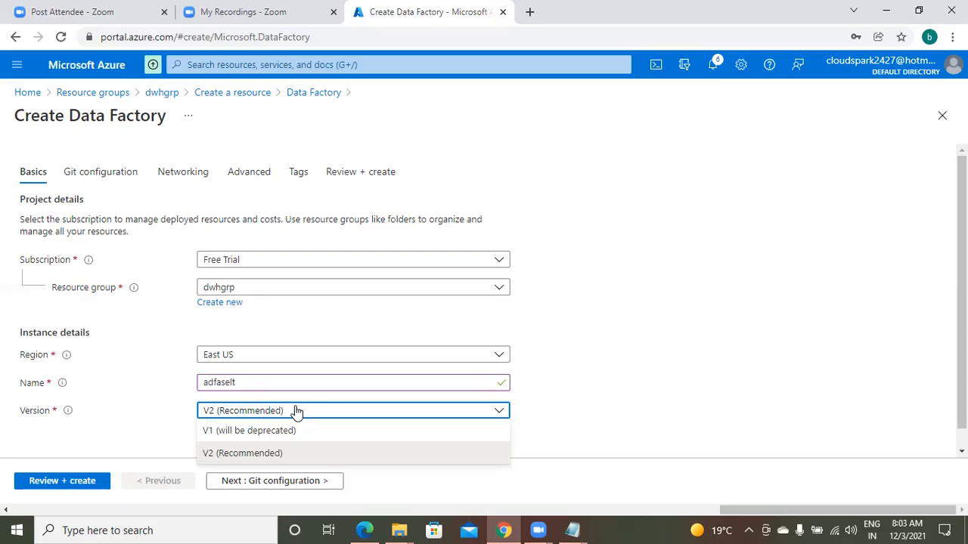
left_click(299, 456)
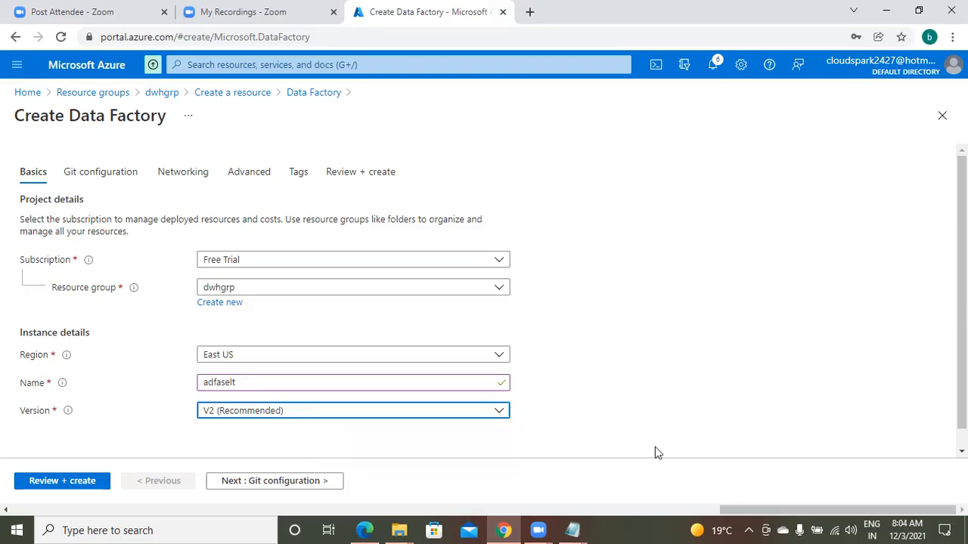
left_click(962, 452)
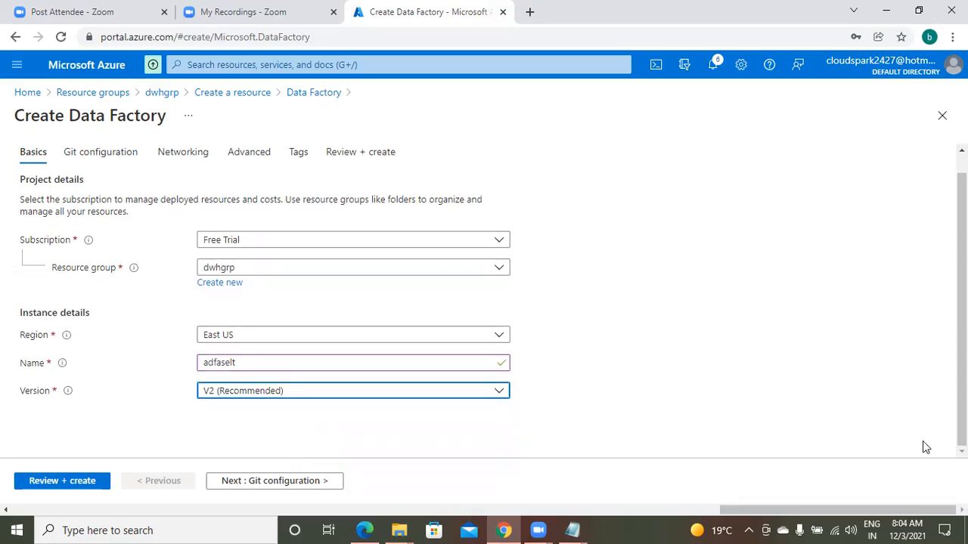
left_click(294, 484)
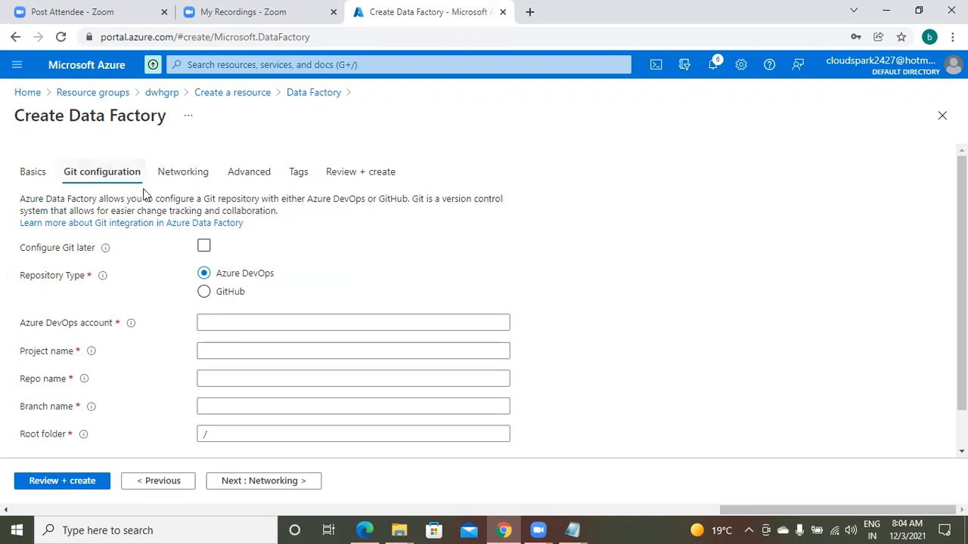
left_click(205, 248)
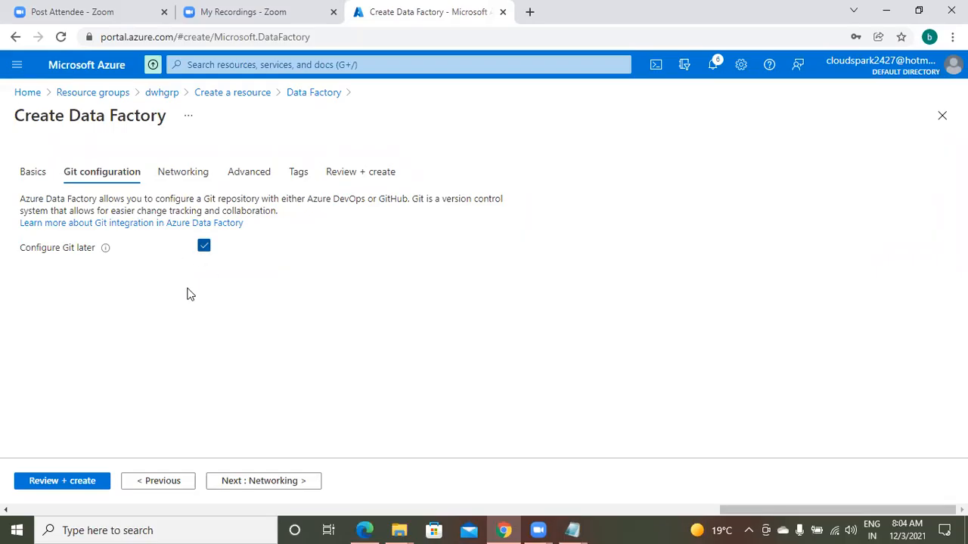
Review the data factory settings and submit them to create the resource
left_click(69, 484)
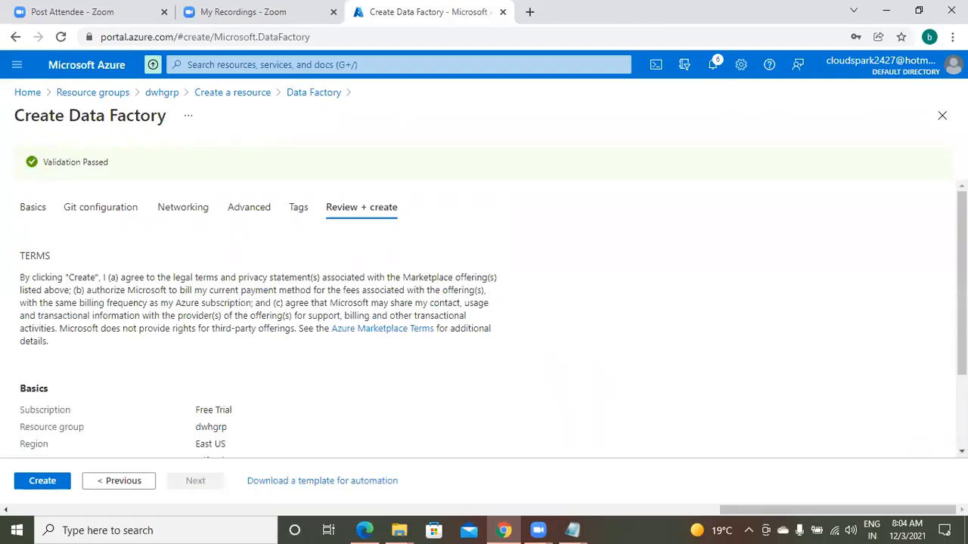
scroll(158, 315, "down", 3)
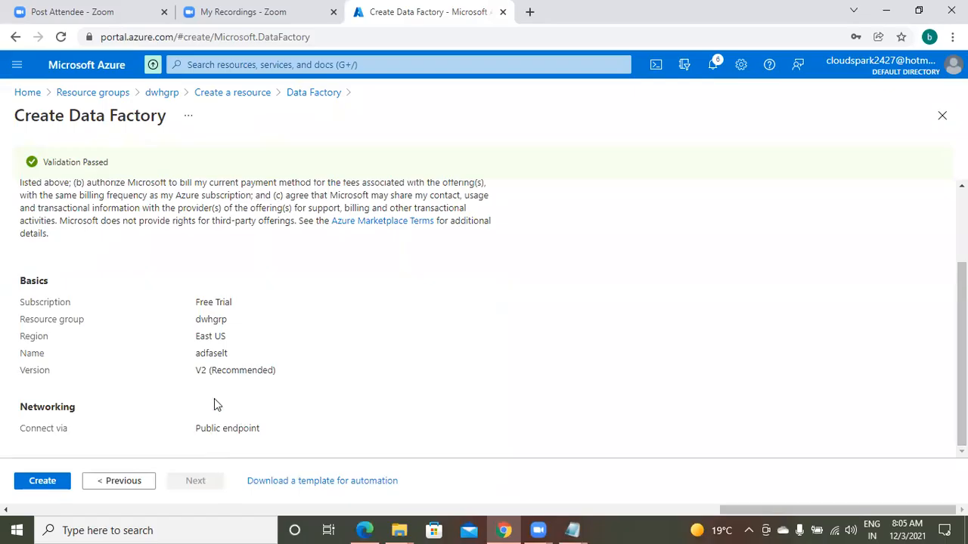
left_click(42, 482)
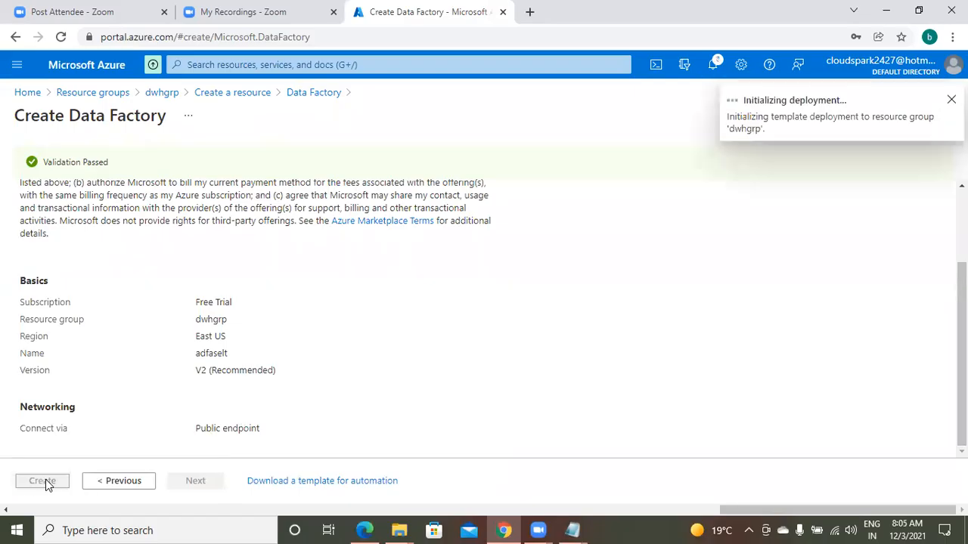
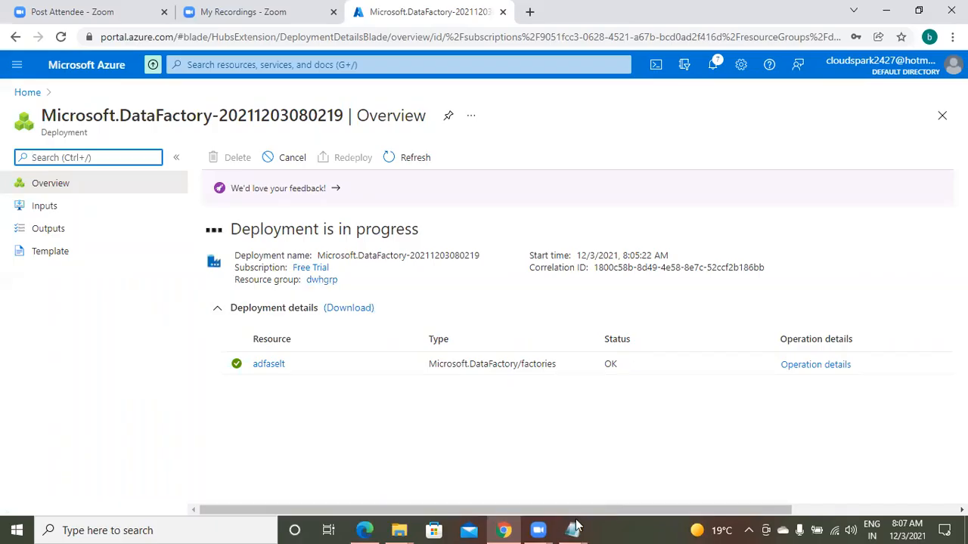
In the Notepad lab notes, add the heading "4. azure sql" below the adfaselt instance name
mouse_move(575, 527)
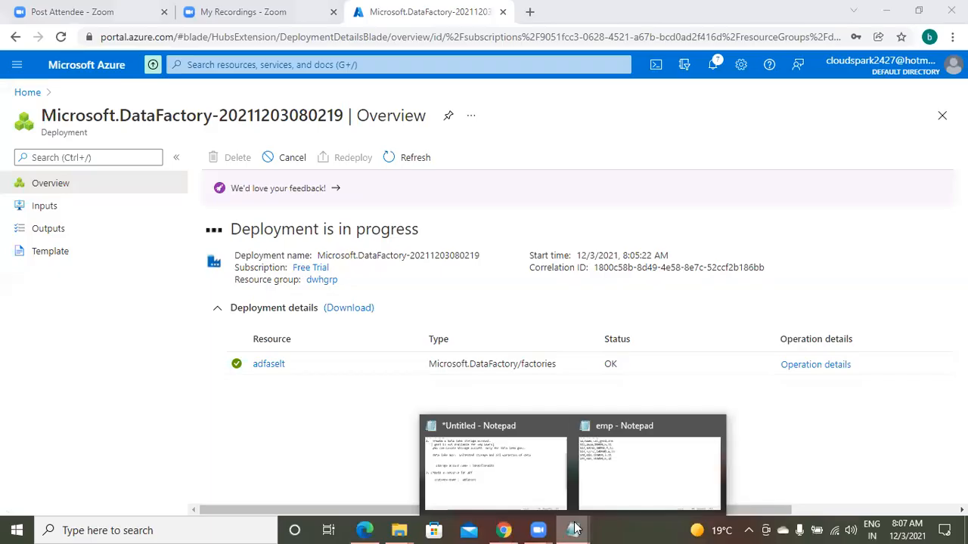
left_click(539, 465)
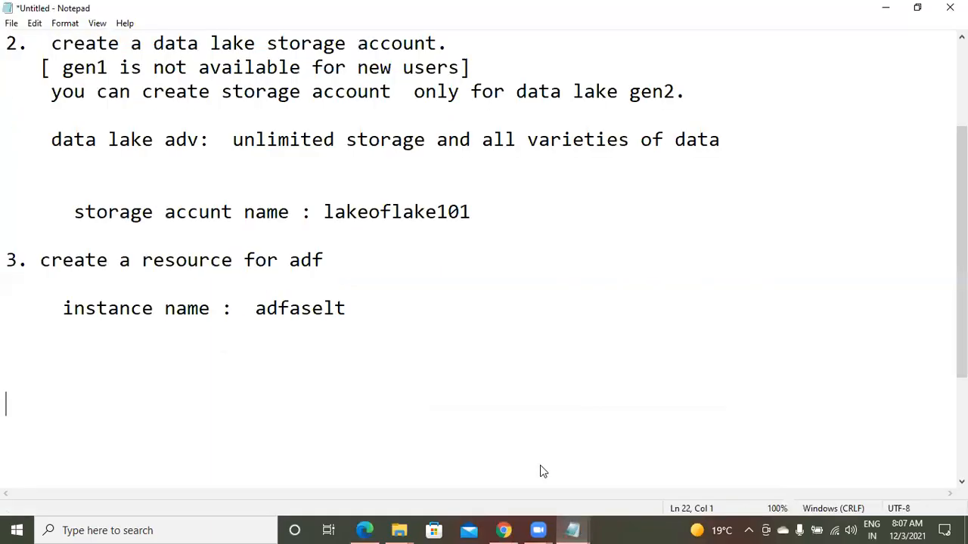
left_click(398, 315)
key("Up")
key("Up")
key("Up")
key("Up")
key("Up")
key("Up")
key("Up")
key("Up")
key("Up")
key("Up")
key("Up")
key("Up")
key("Up")
key("Up")
key("Up")
key("Up")
key("Up")
key("Down")
key("Down")
key("Down")
key("Down")
key("Down")
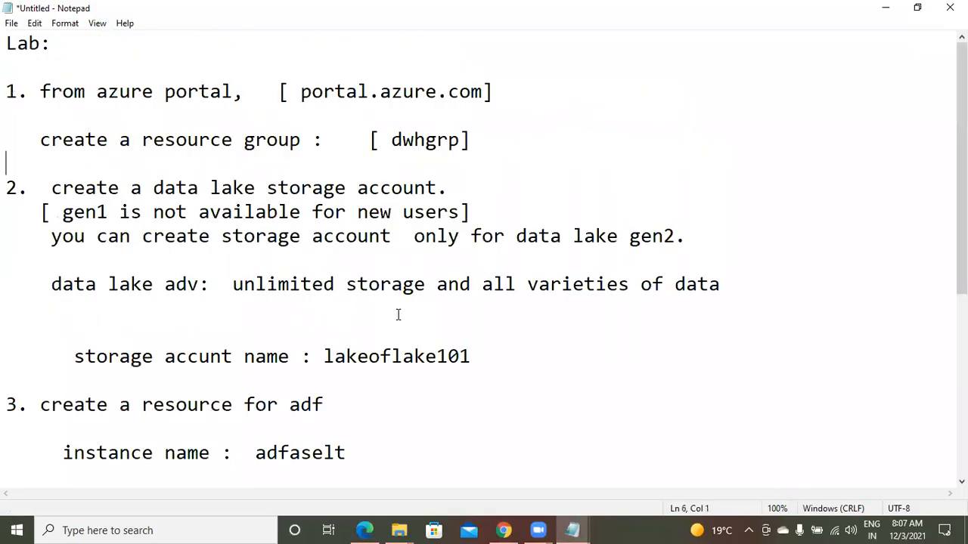
key("Down")
key("Down")
key("Down")
key("Down")
key("Down")
key("Down")
key("Down")
key("Down")
key("Down")
key("Down")
key("Down")
key("Down")
key("Down")
key("Down")
key("Down")
key("Up")
type("4")
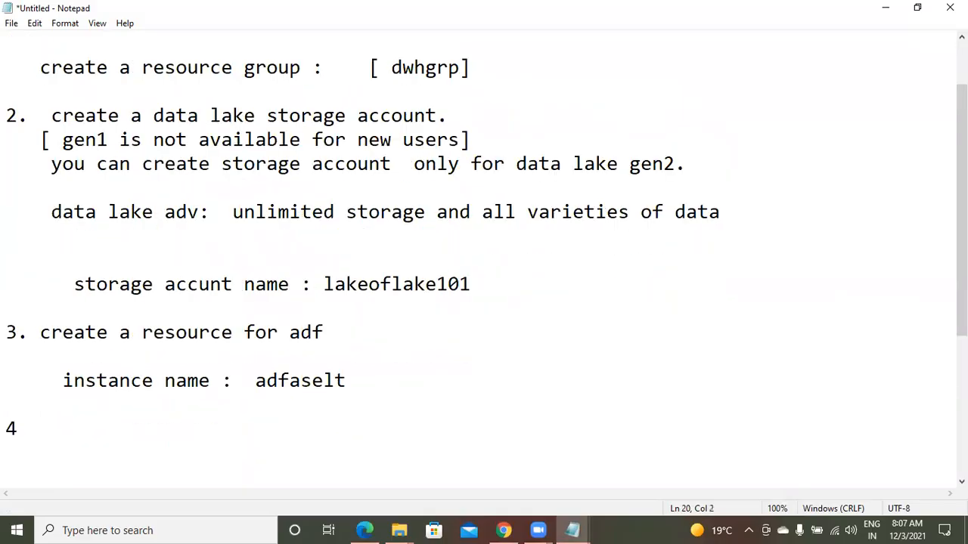
type(".   a")
type("z sql")
key("Left")
key("Left")
key("Left")
key("Left")
key("Left")
key("Right")
type("ure")
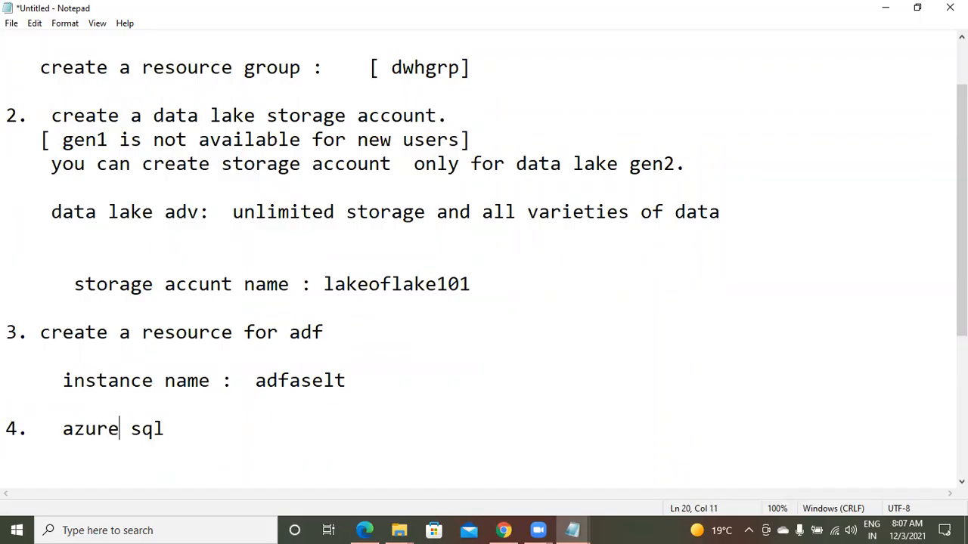
key("Right")
key("Right")
key("Right")
key("Right")
Add blank lines below the "azure sql" heading and place the cursor directly under it
key("Return")
key("Return")
key("Return")
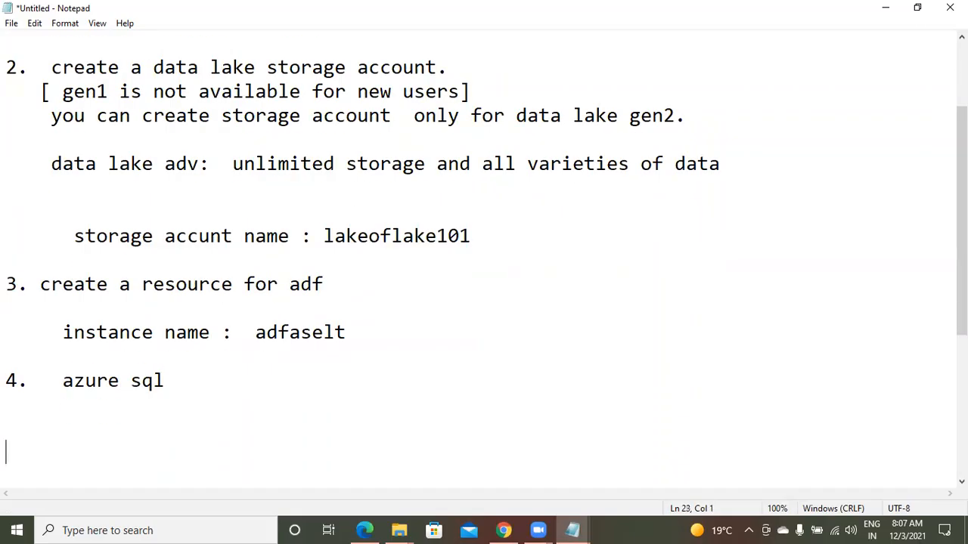
scroll(398, 316, "down", 2)
key("Up")
key("Up")
key("Up")
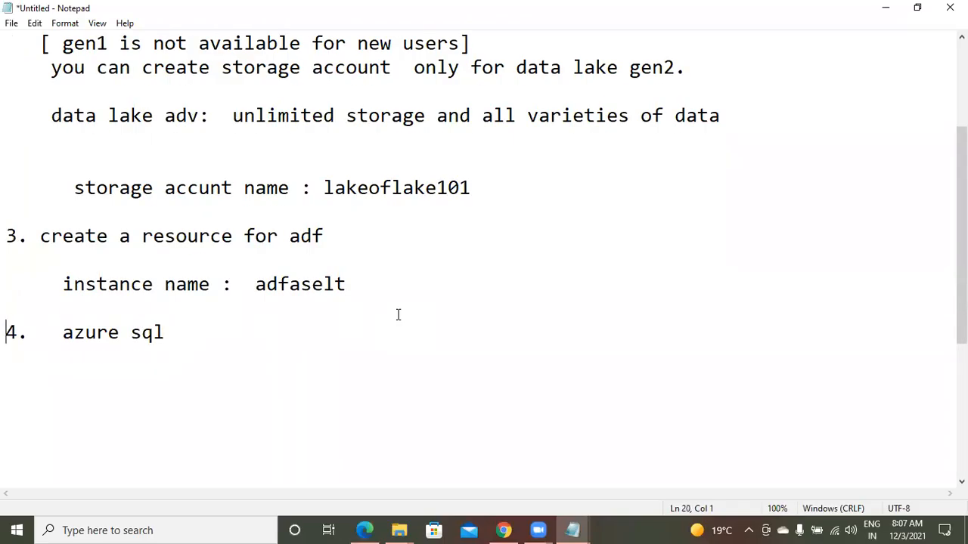
key("Down")
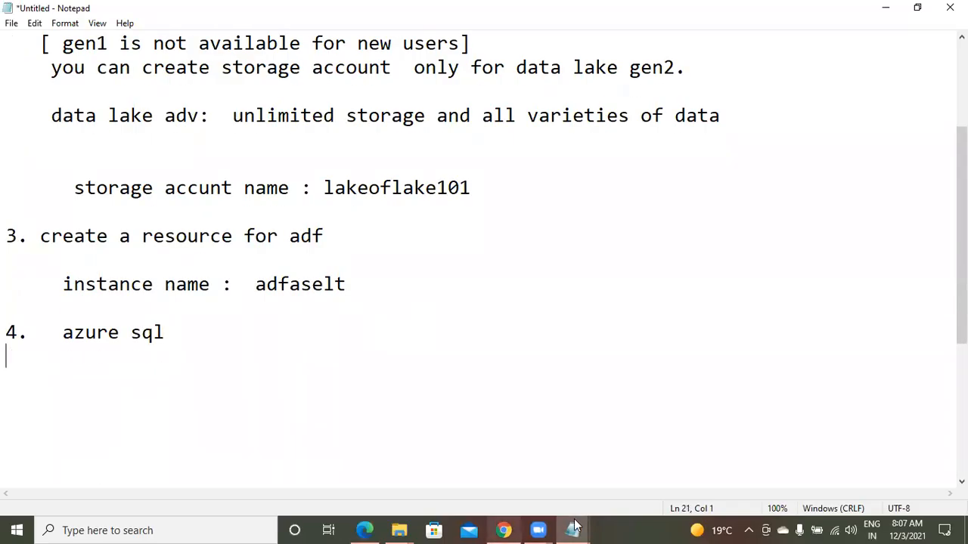
Switch to the Azure portal and check the notifications for the data factory deployment
left_click(503, 530)
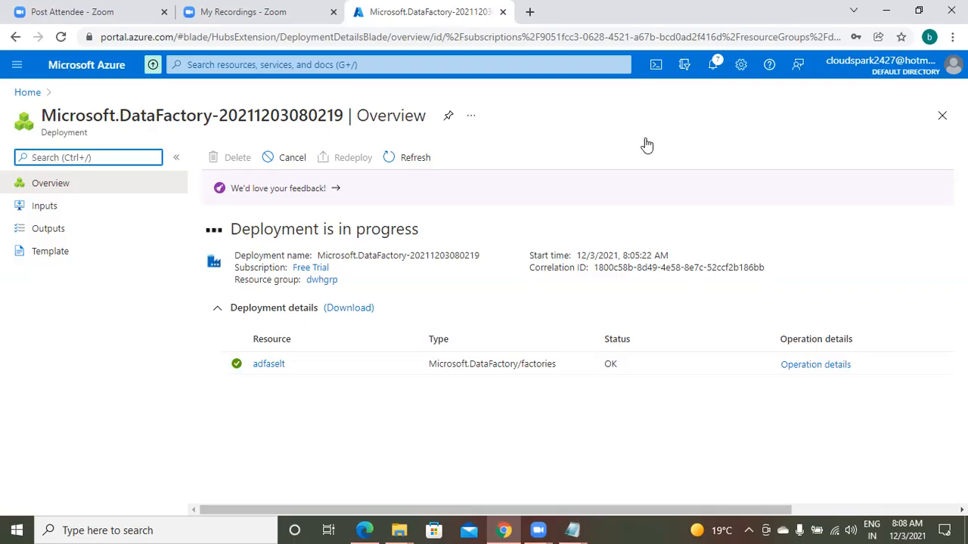
left_click(719, 64)
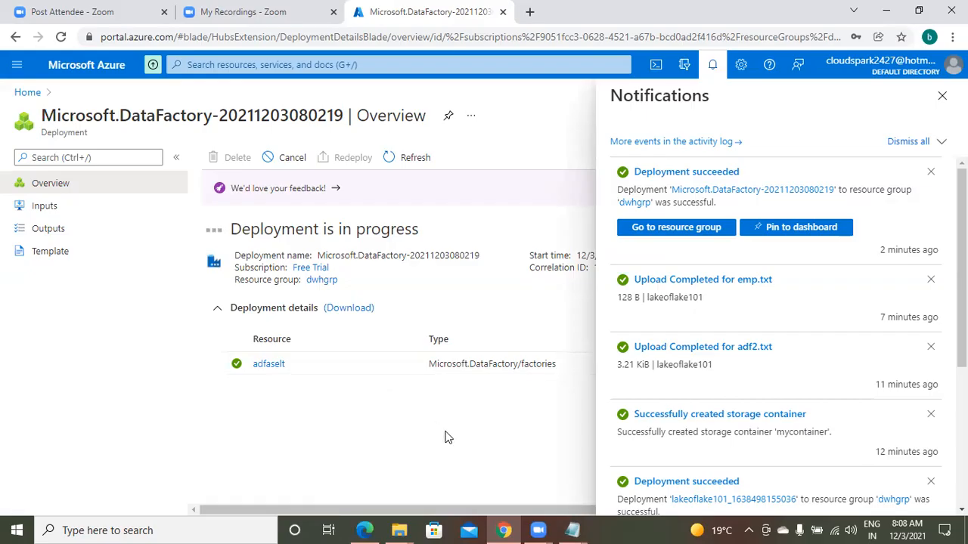
Return to the Notepad lab notes and place the cursor on the second line below "azure sql"
left_click(570, 529)
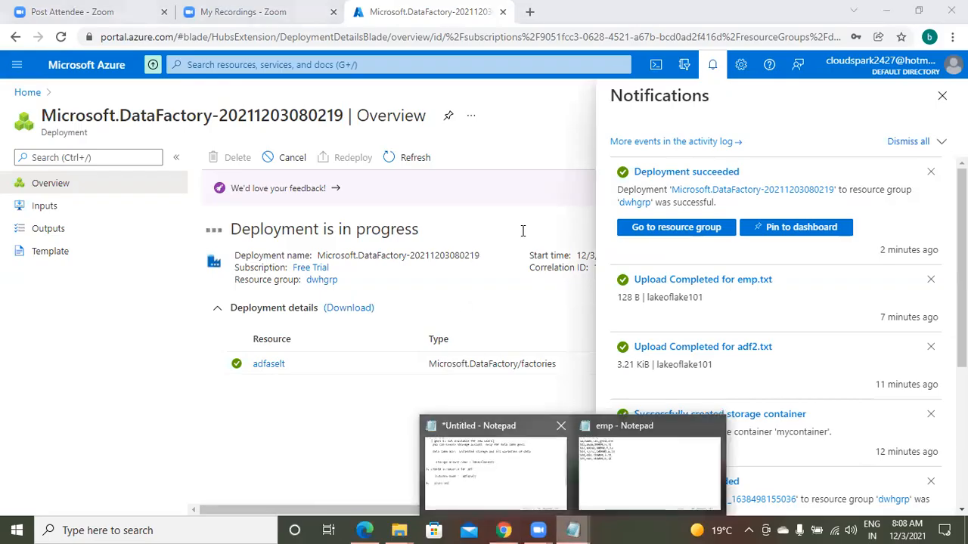
left_click(536, 463)
left_click(532, 376)
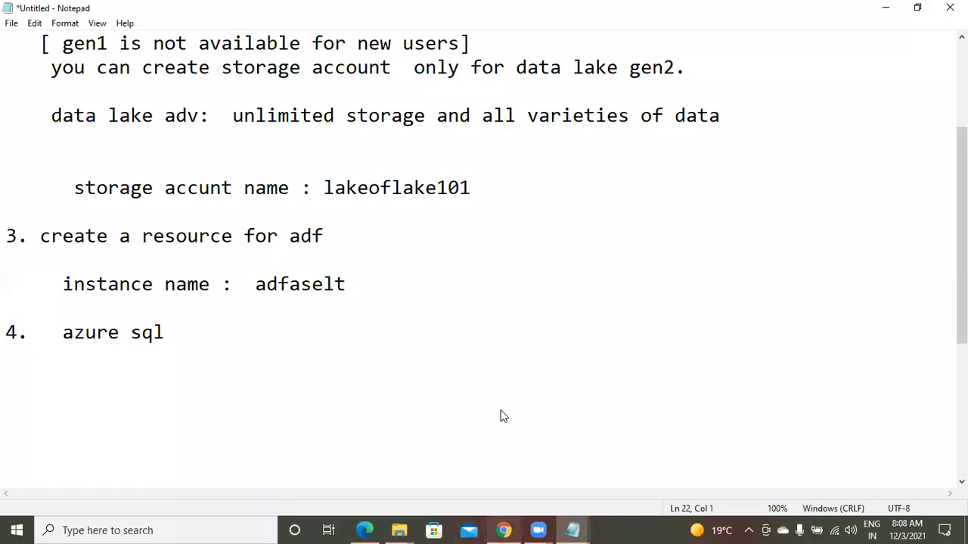
Back in the Azure portal, search for "sql" and open the SQL databases service
key("alt+Tab")
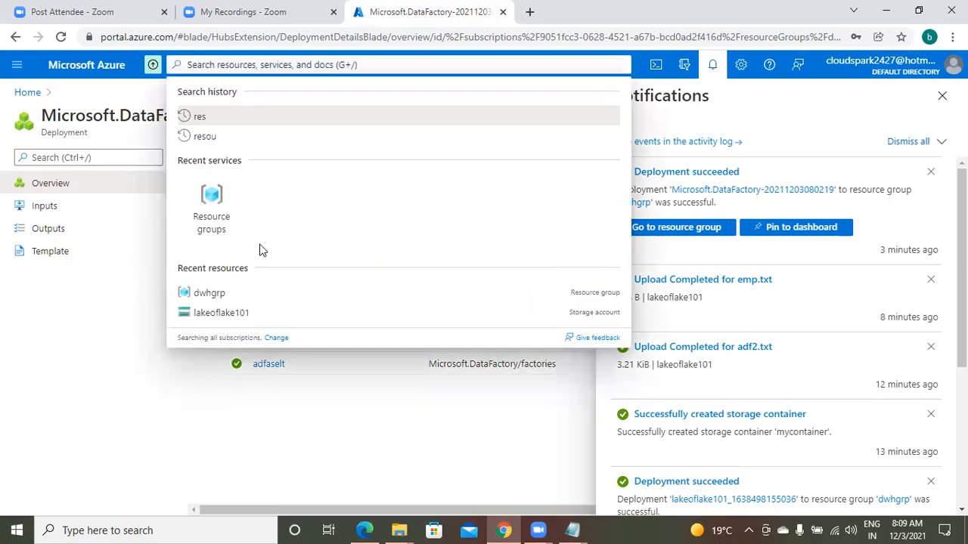
left_click(248, 397)
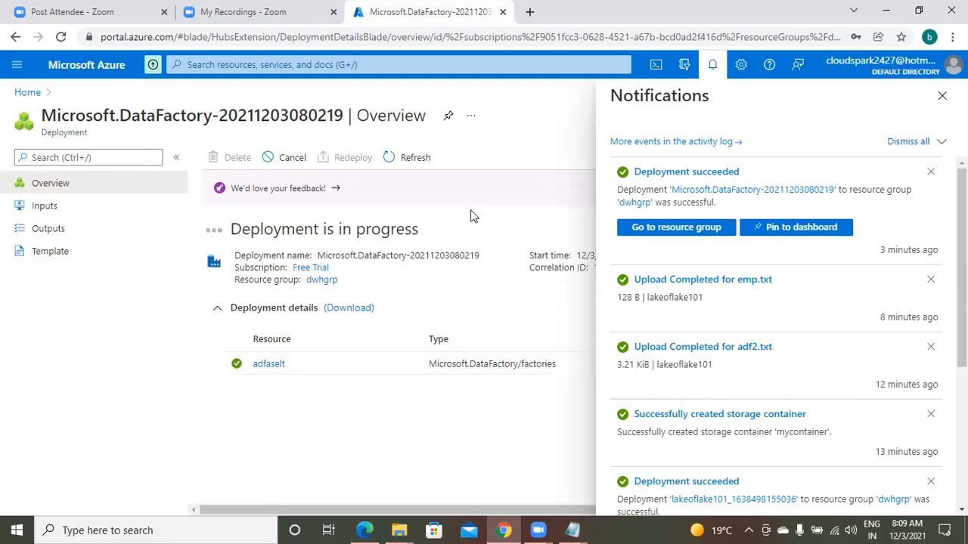
left_click(261, 66)
type("sql")
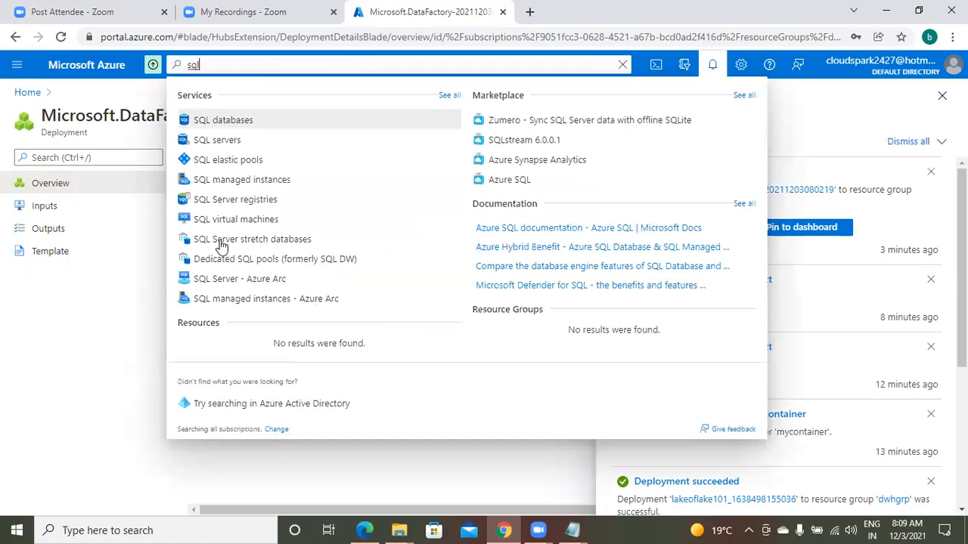
left_click(237, 121)
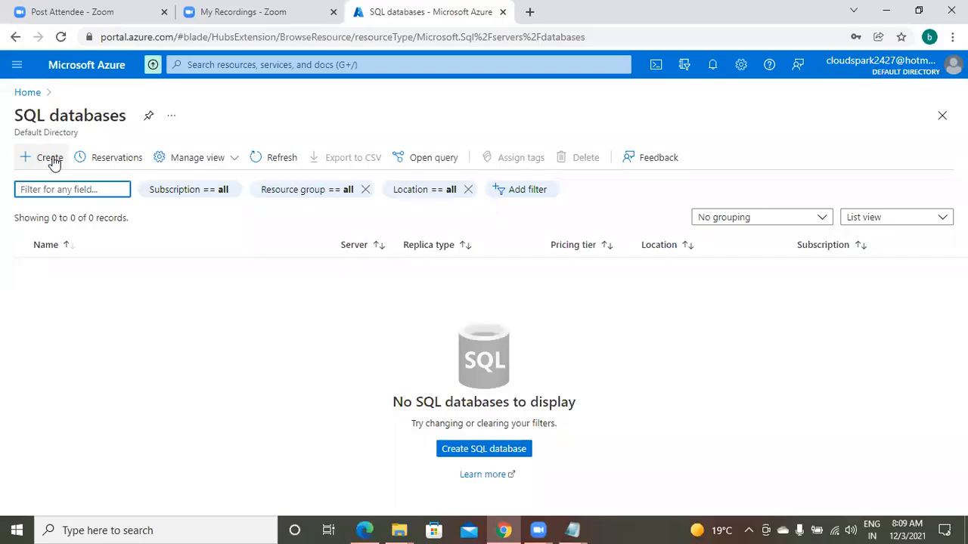
Start creating a SQL database and assign it to the resource group dwhgrp
left_click(55, 164)
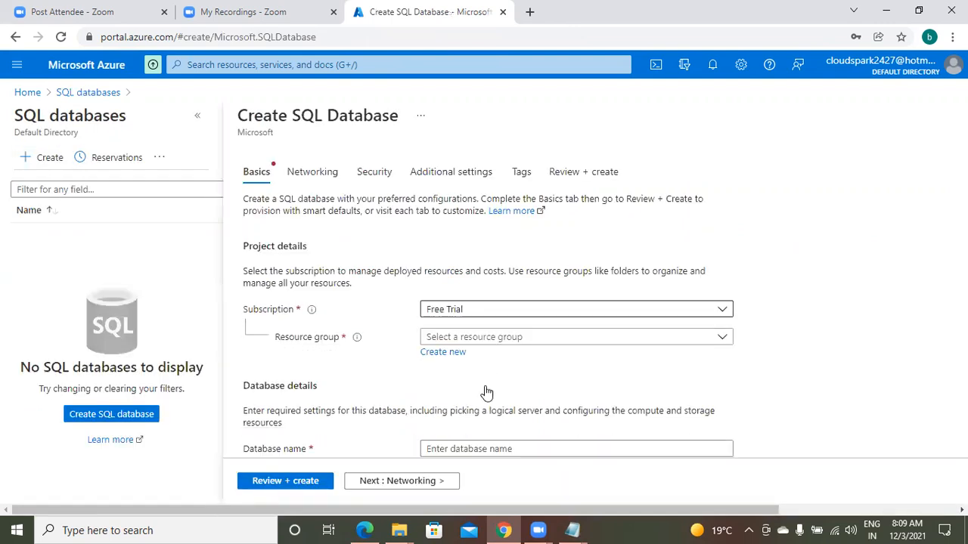
left_click(488, 336)
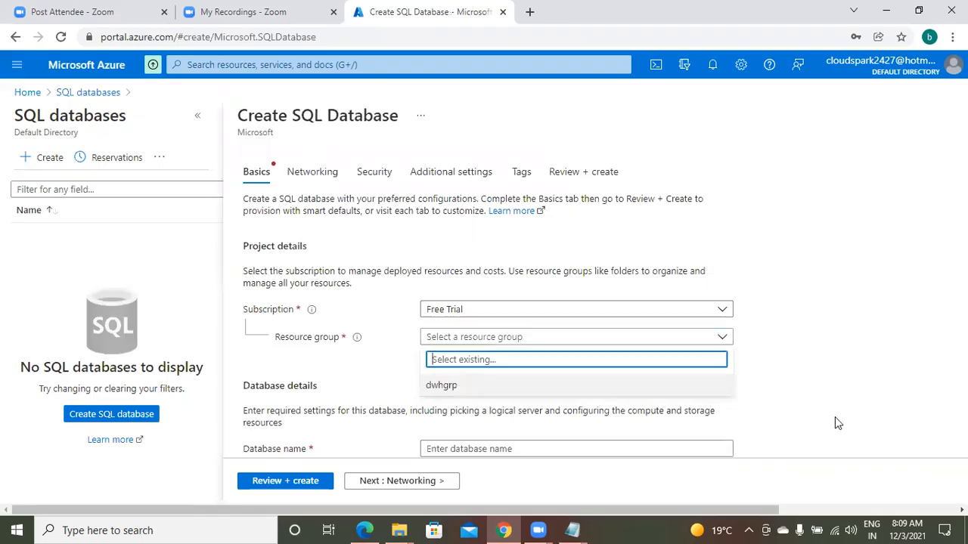
left_click(442, 385)
left_click(880, 351)
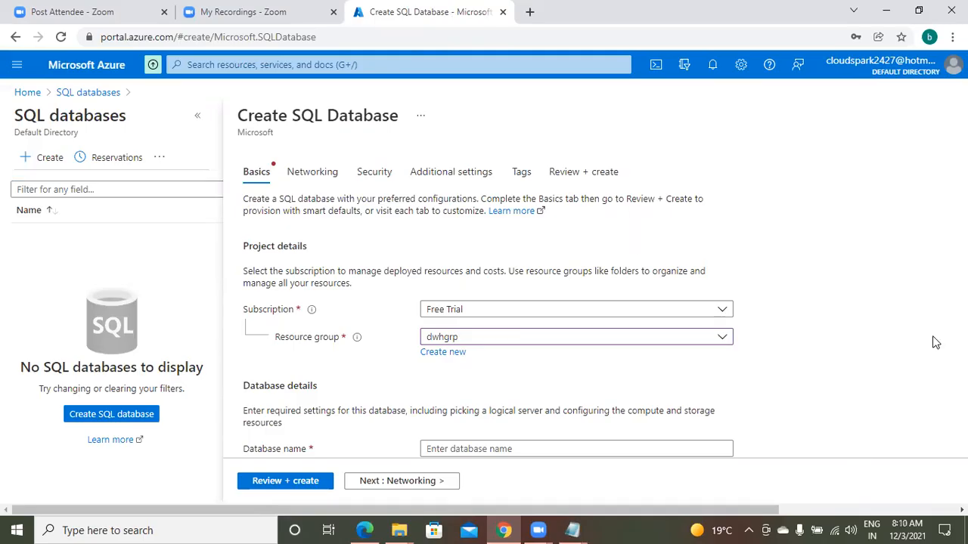
Name the new SQL database "myazsql"
scroll(933, 341, "down", 3)
scroll(934, 342, "down", 2)
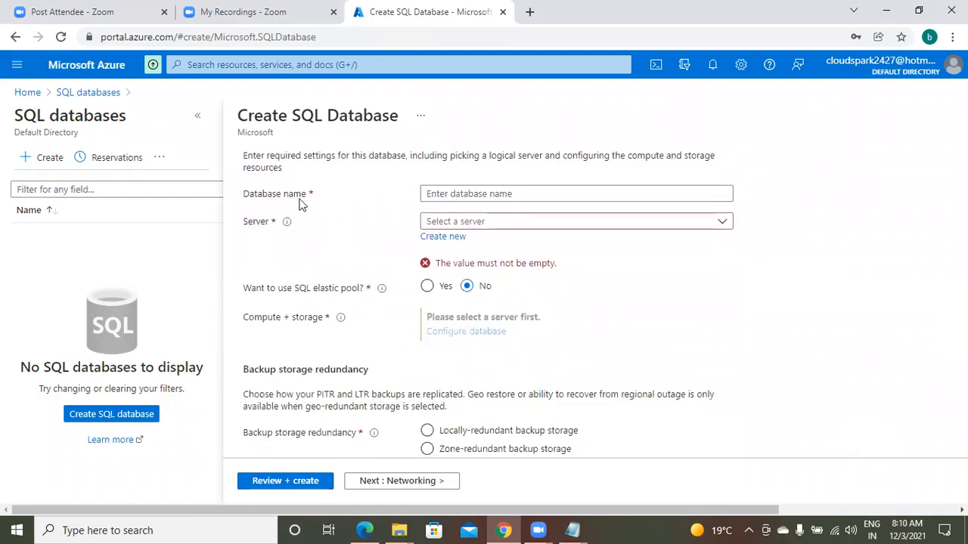
left_click(542, 194)
left_click(542, 194)
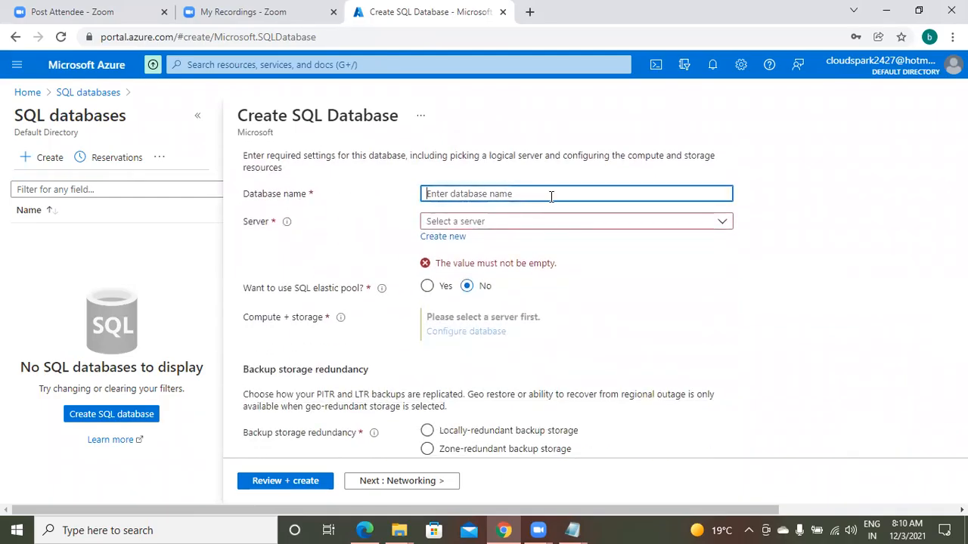
type("m")
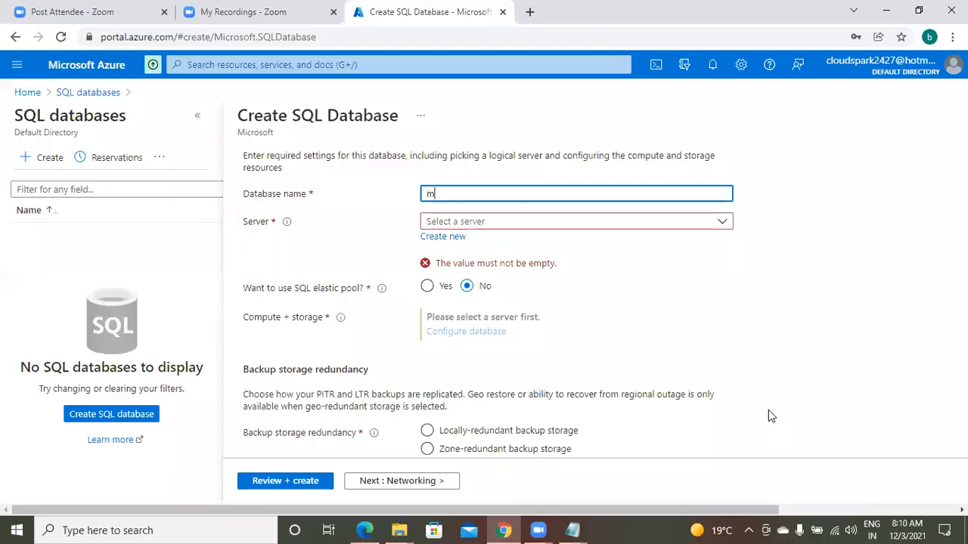
type("ys")
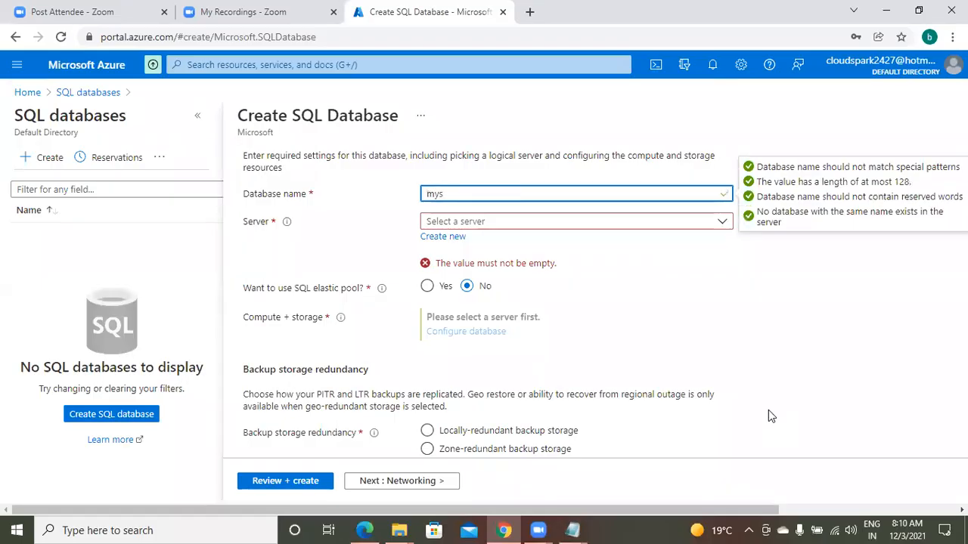
type("azsql")
In the Notepad lab notes, record "dbname : myazsql" under step 4 and start a new line
left_click(572, 529)
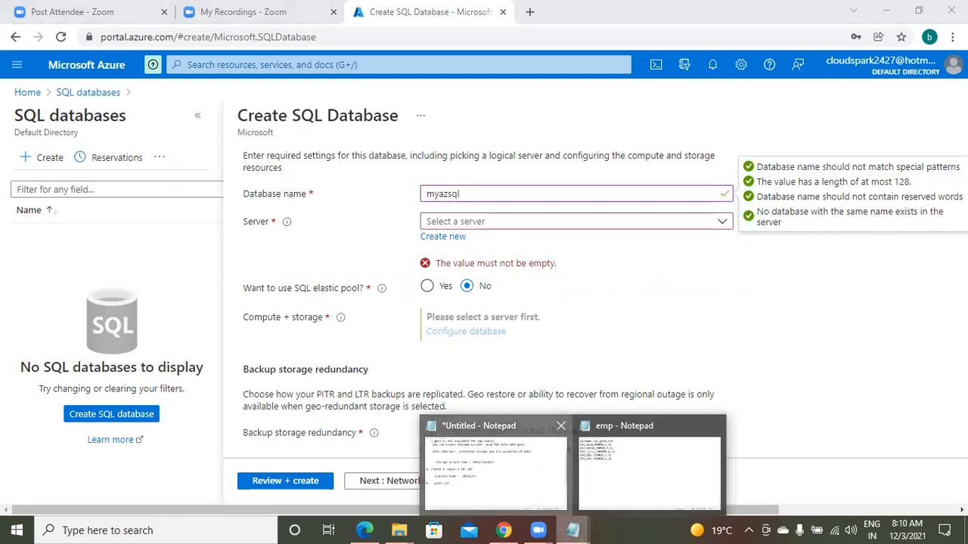
left_click(496, 465)
type("dbname : m")
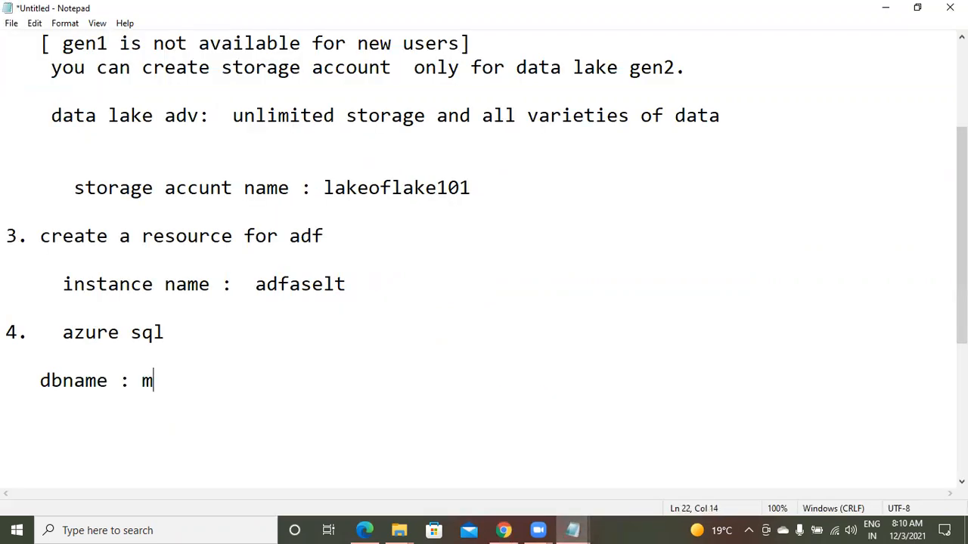
type("yazsql")
key("Return")
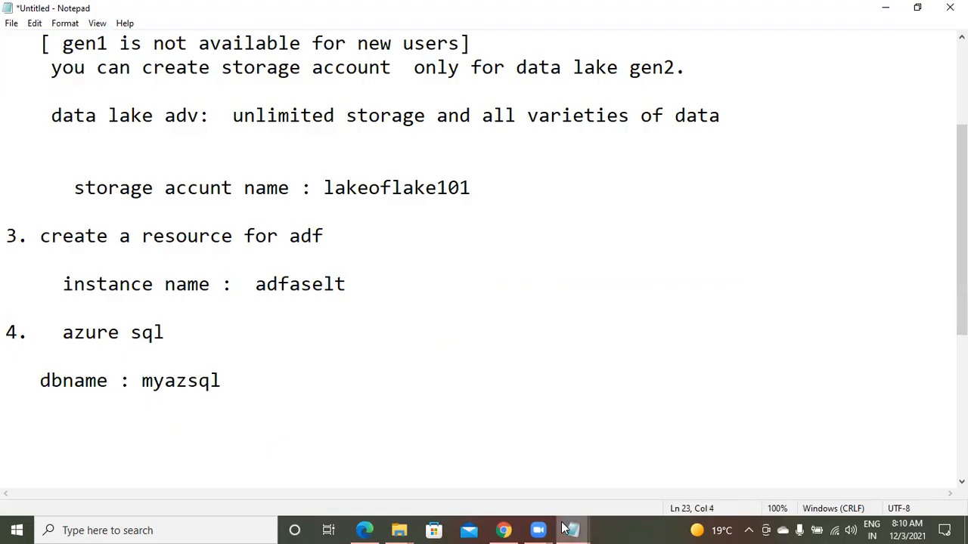
Back in the Azure portal, check the existing servers for the database and start creating a new one
left_click(504, 530)
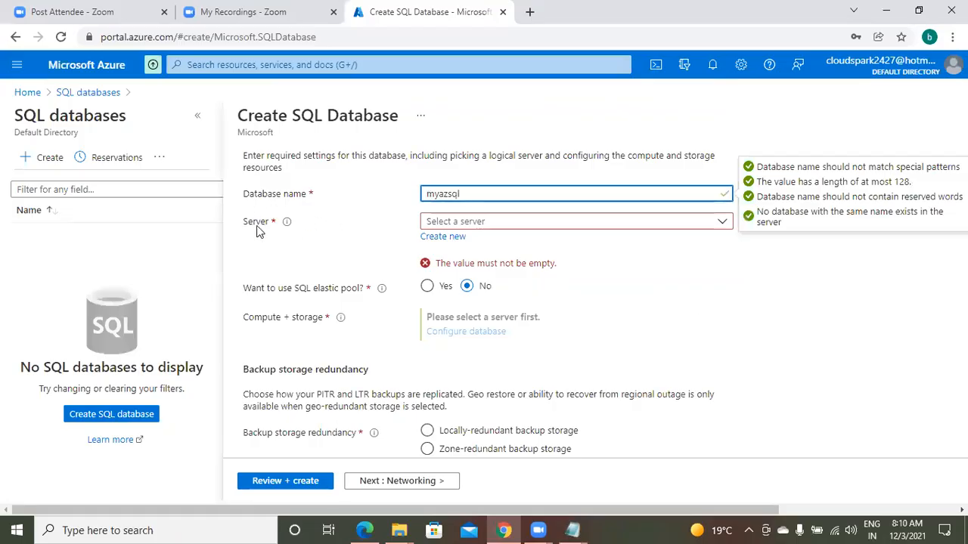
left_click(574, 224)
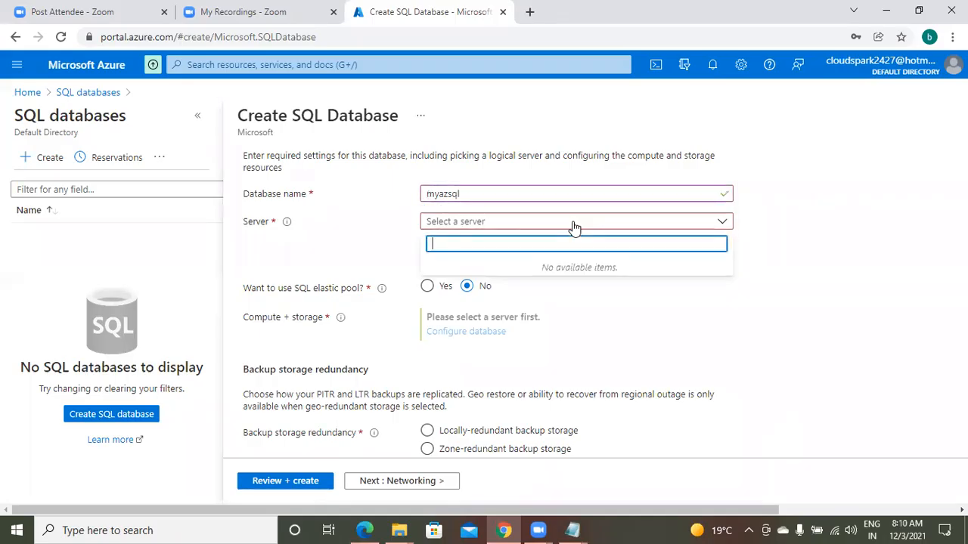
left_click(631, 230)
left_click(444, 237)
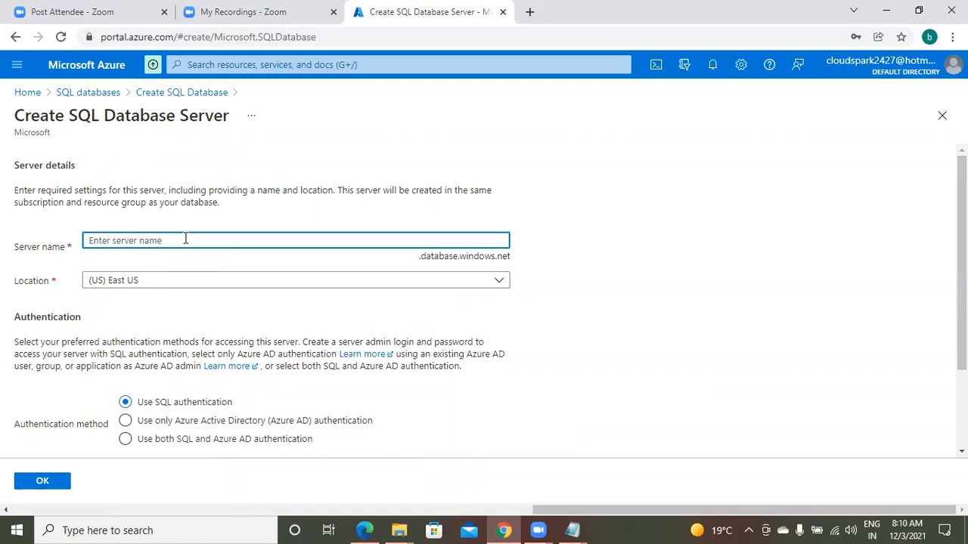
Try to name the database server "myserver" and open the list of locations
type("my")
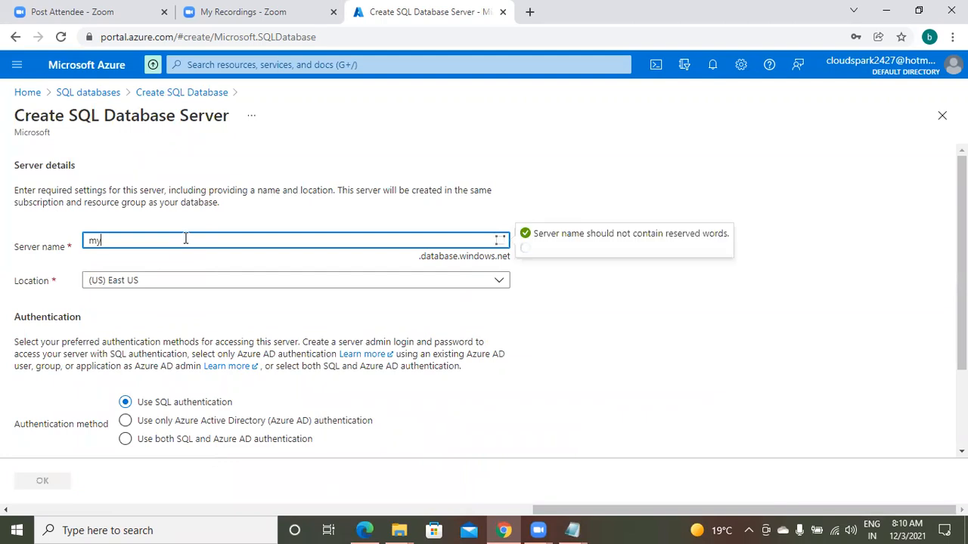
type("server")
left_click(178, 268)
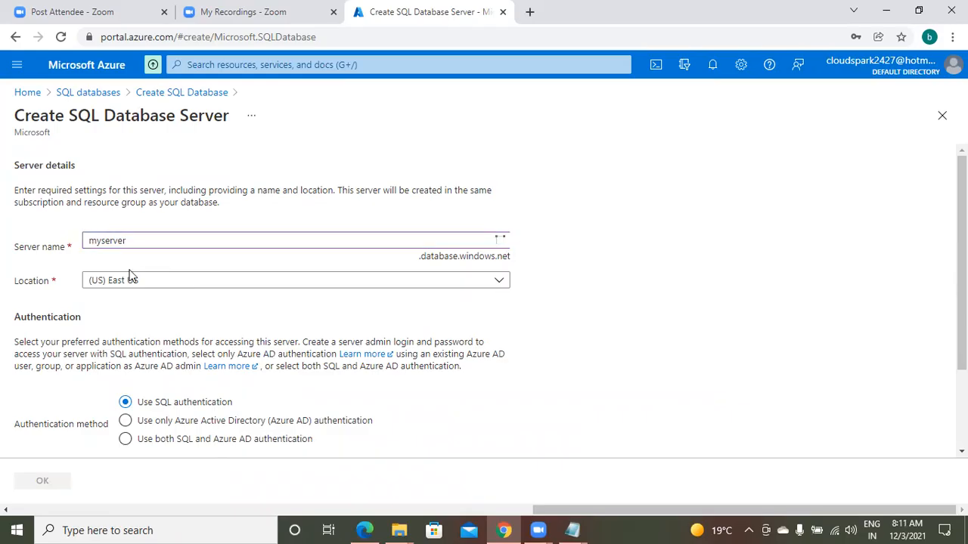
left_click(163, 281)
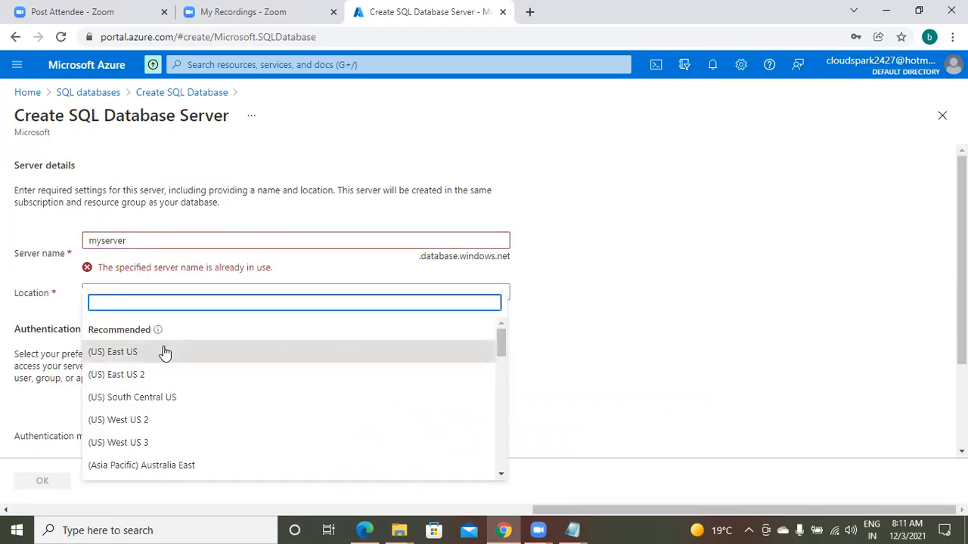
Try to change the server name to "mydbserver"
left_click(158, 241)
key("BackSpace")
key("BackSpace")
key("BackSpace")
key("BackSpace")
key("BackSpace")
key("BackSpace")
type("dbserver")
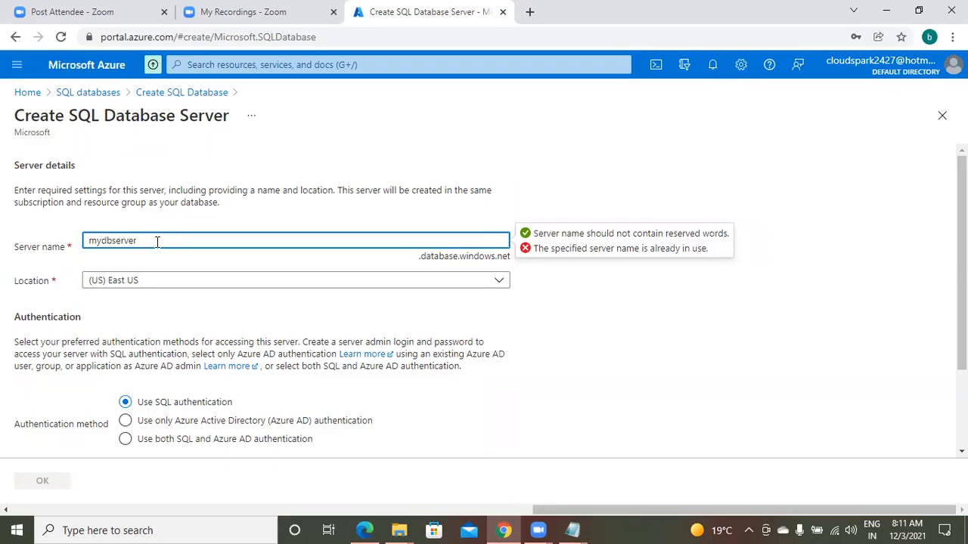
Set the database server name to "mydbser1001"
key("BackSpace")
key("BackSpace")
key("BackSpace")
type("1001")
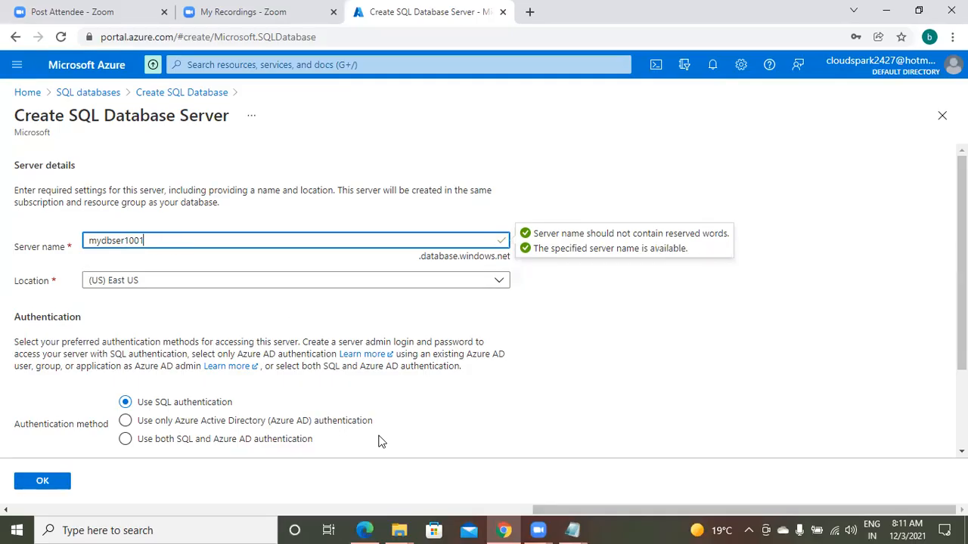
Switch to the untitled Notepad notes and add the line "server name : mydbser1001" below the database name
mouse_move(574, 527)
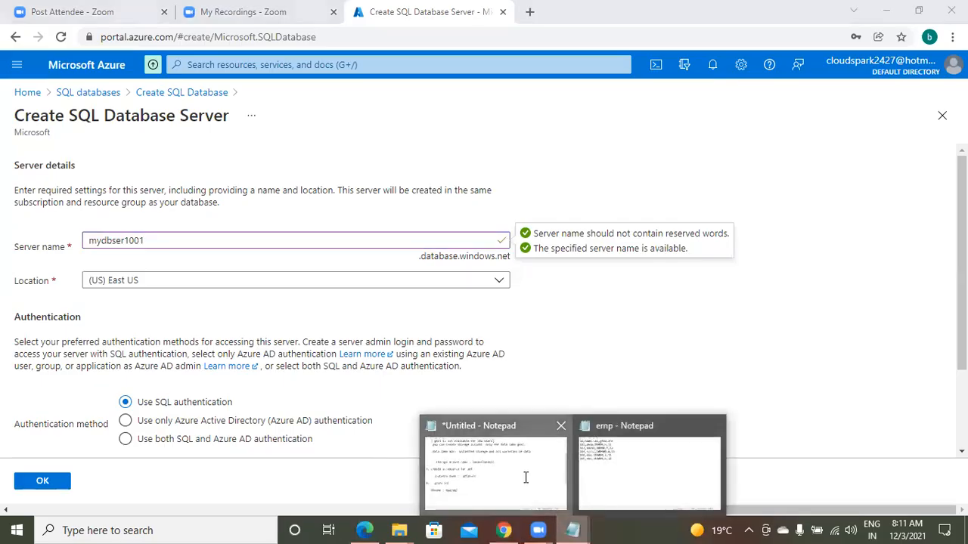
left_click(495, 462)
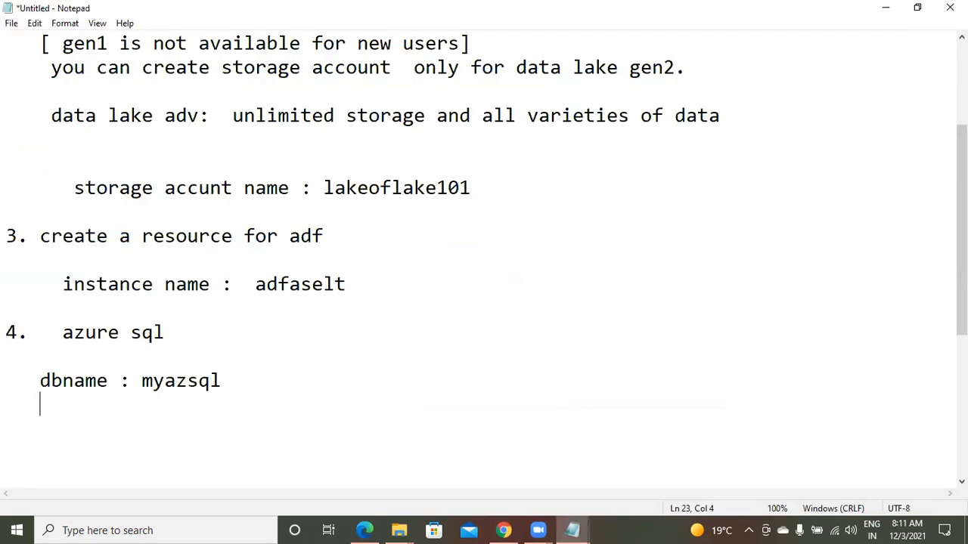
type("server name : mydbser1001")
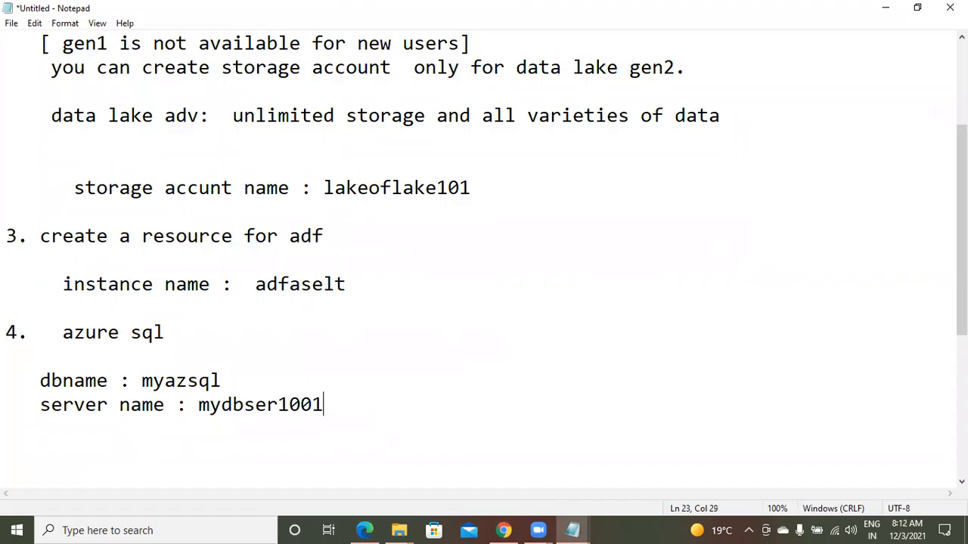
Back in the Azure portal, set the new database server's admin login to "practiceuser101"
left_click(507, 529)
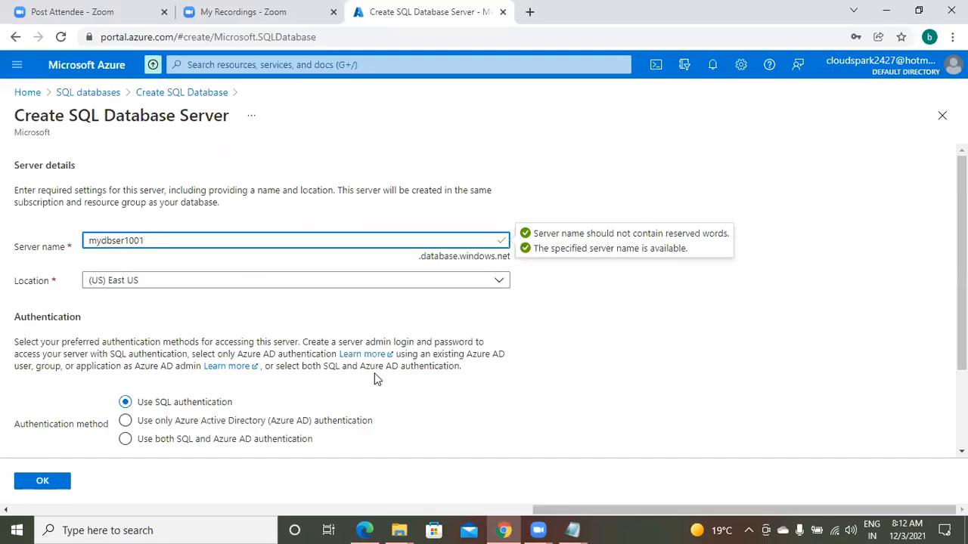
left_click(609, 424)
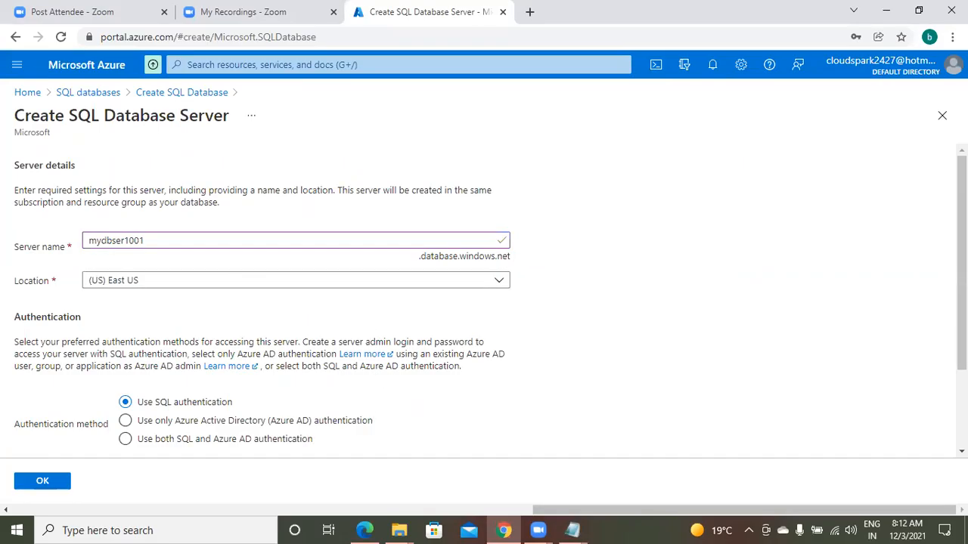
scroll(490, 304, "down", 1)
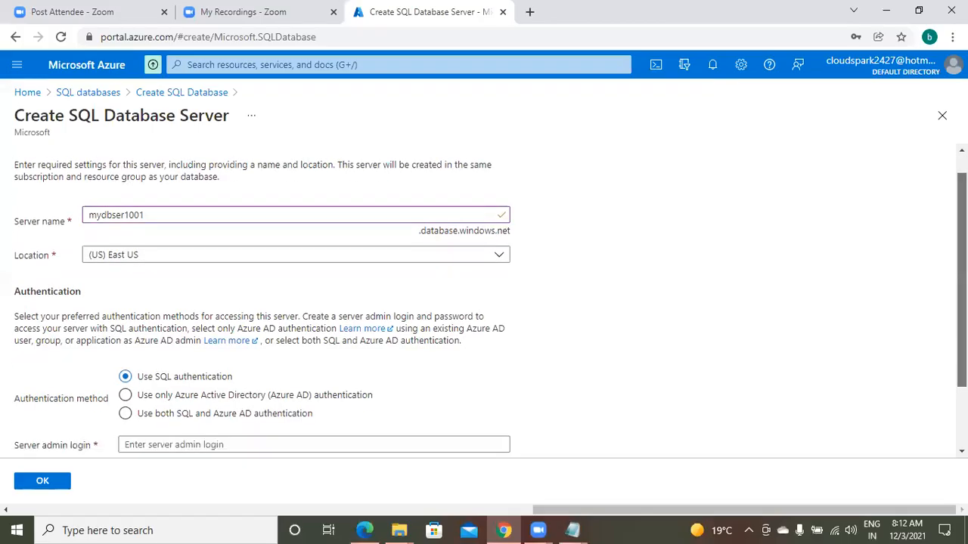
scroll(490, 305, "down", 3)
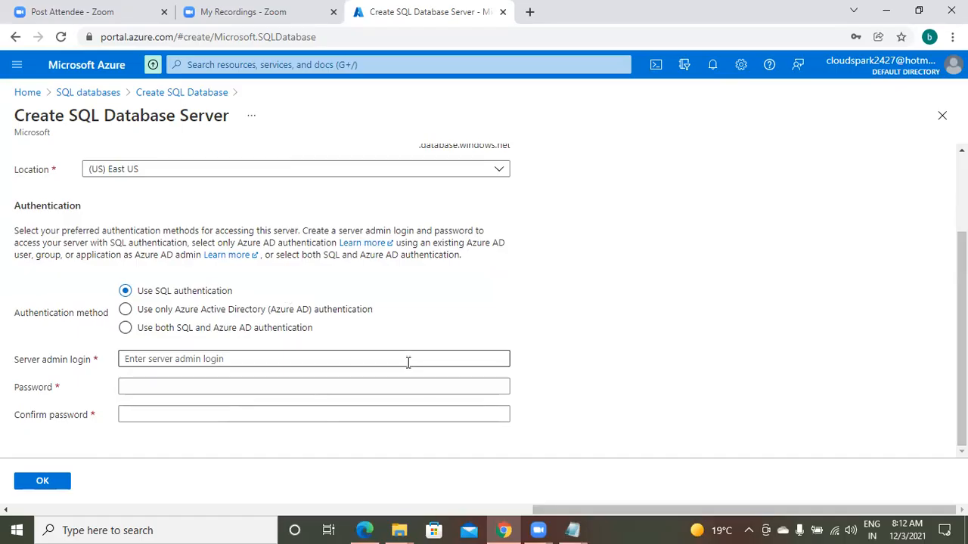
left_click(255, 356)
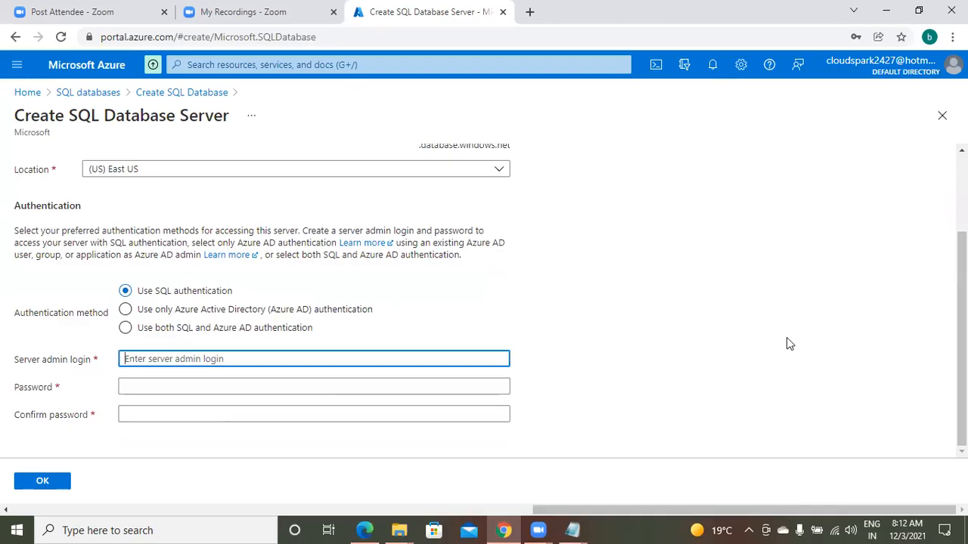
type("pr")
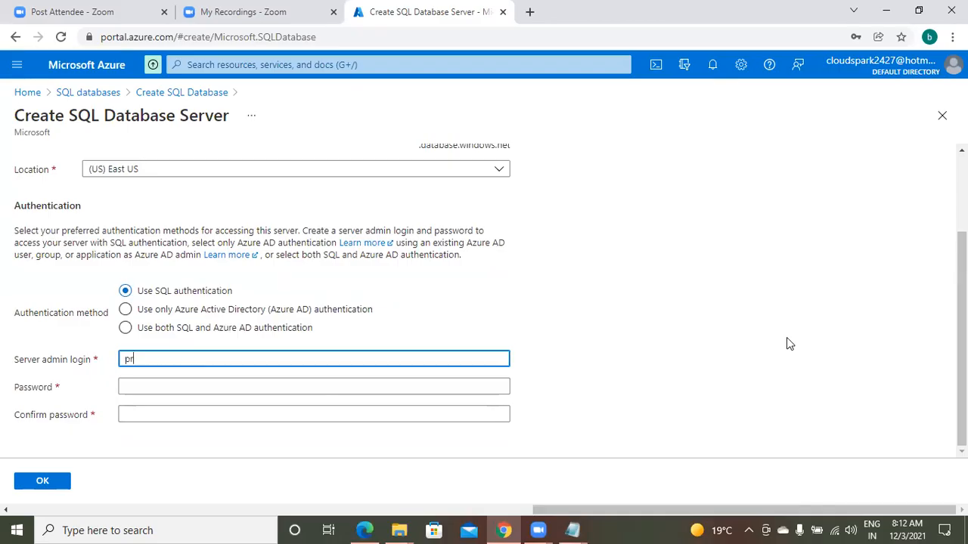
type("acticeuser101")
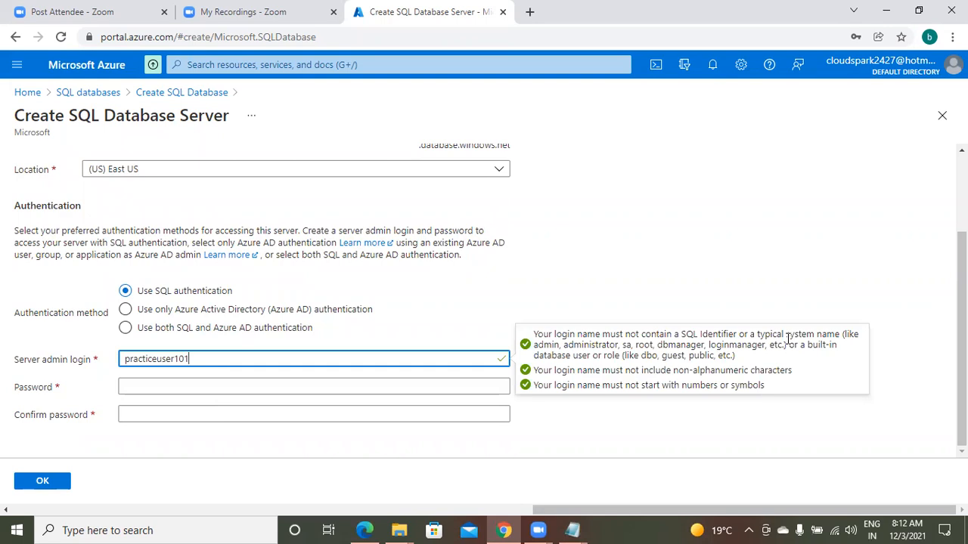
Enter the server admin password and repeat it in the password confirmation field
left_click(359, 388)
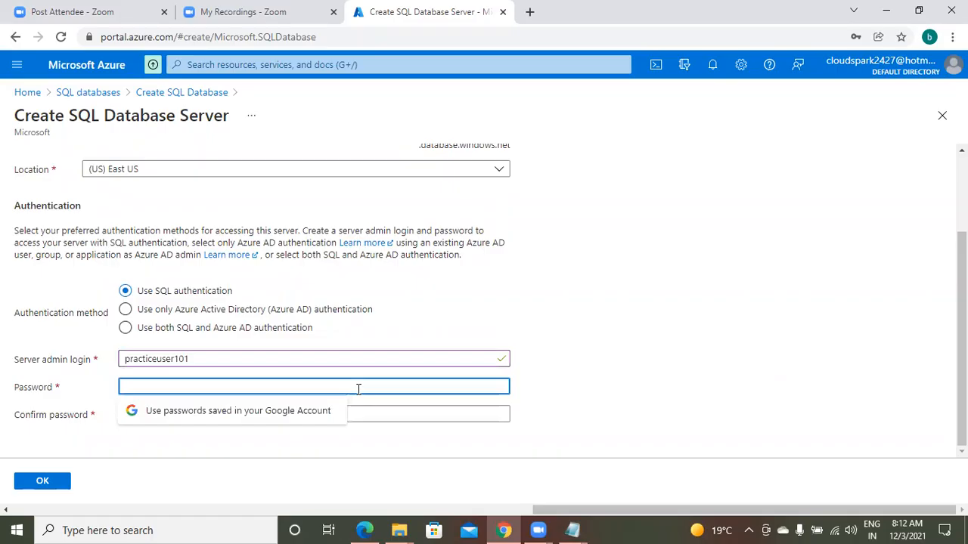
type("•••••••••")
key("Tab")
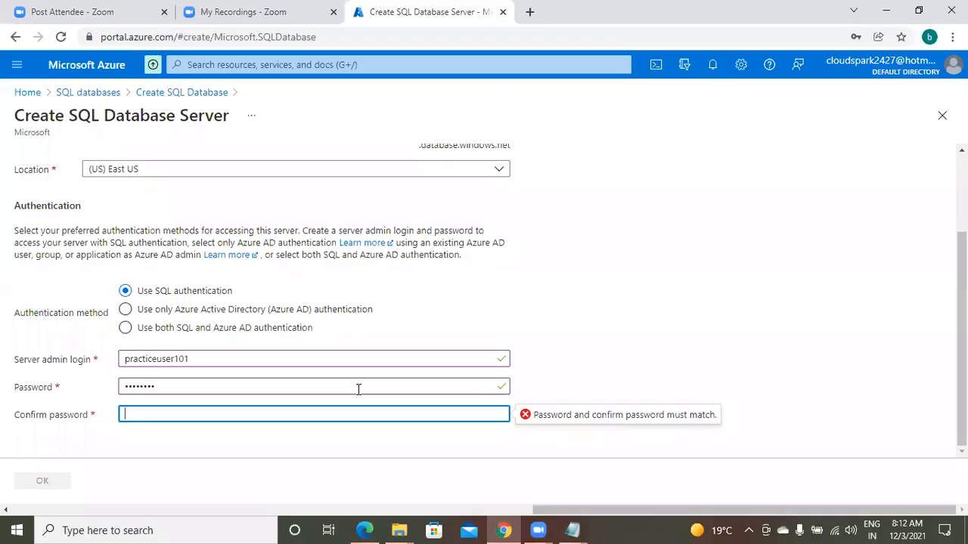
type("••••••••")
left_click(842, 395)
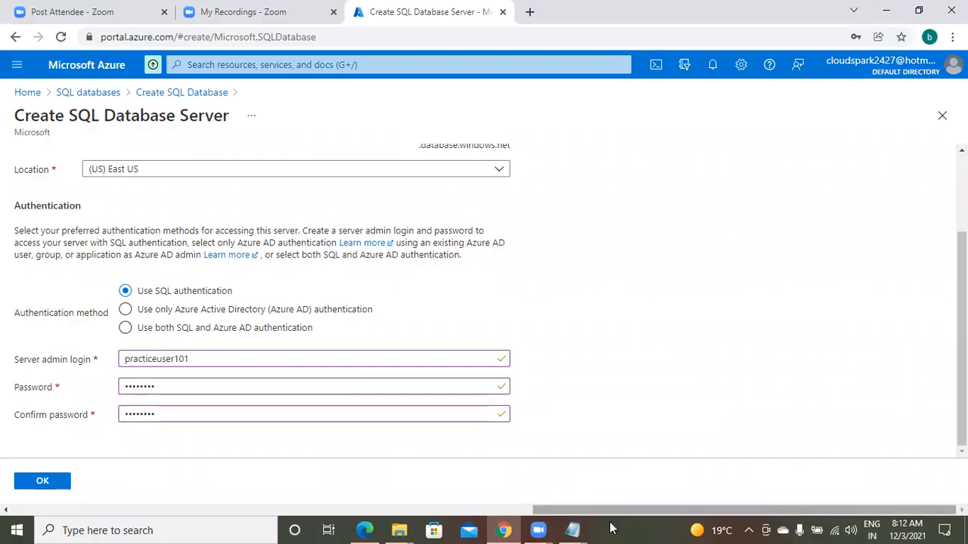
In the untitled Notepad notes, add the line "user : practiceuser101" below the server name
mouse_move(574, 529)
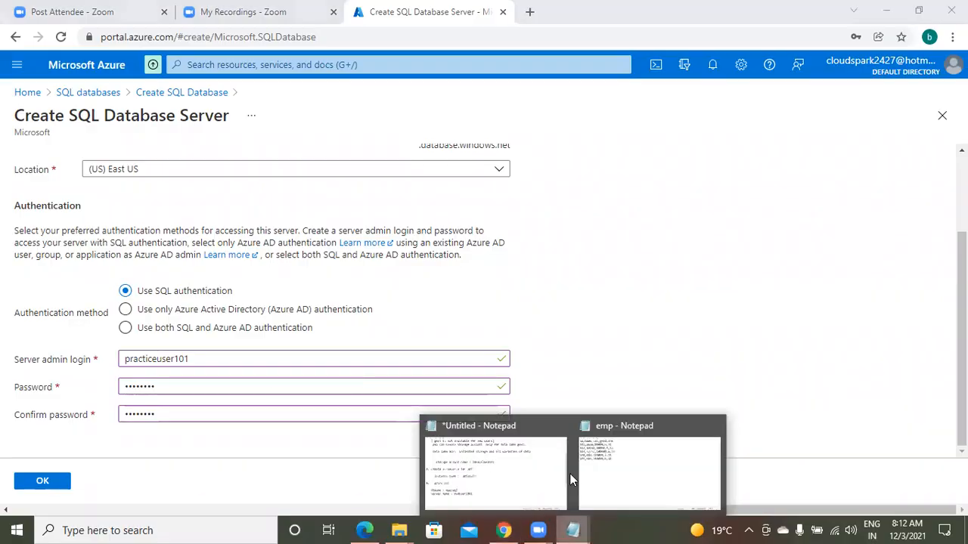
left_click(499, 494)
key("Return")
key("BackSpace")
type("user : prac")
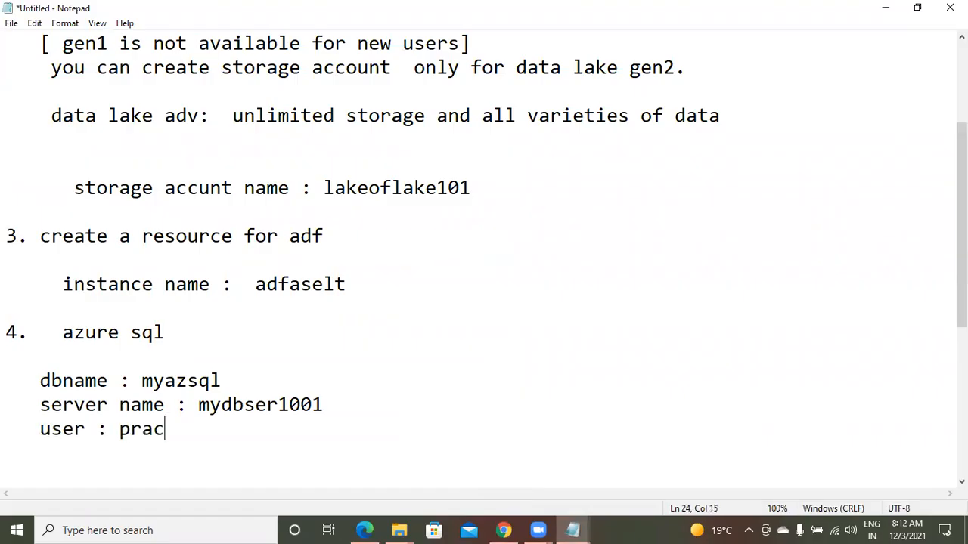
type("ticeuser101")
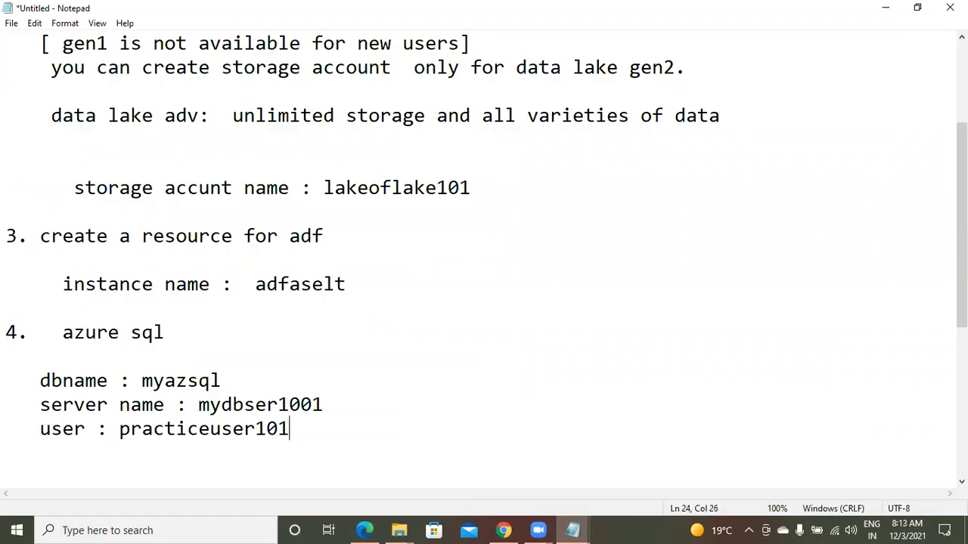
Add a "pwd :" line with a masked password placeholder to the notes, followed by several blank lines
key("Return")
type("pa")
key("BackSpace")
type("wd :")
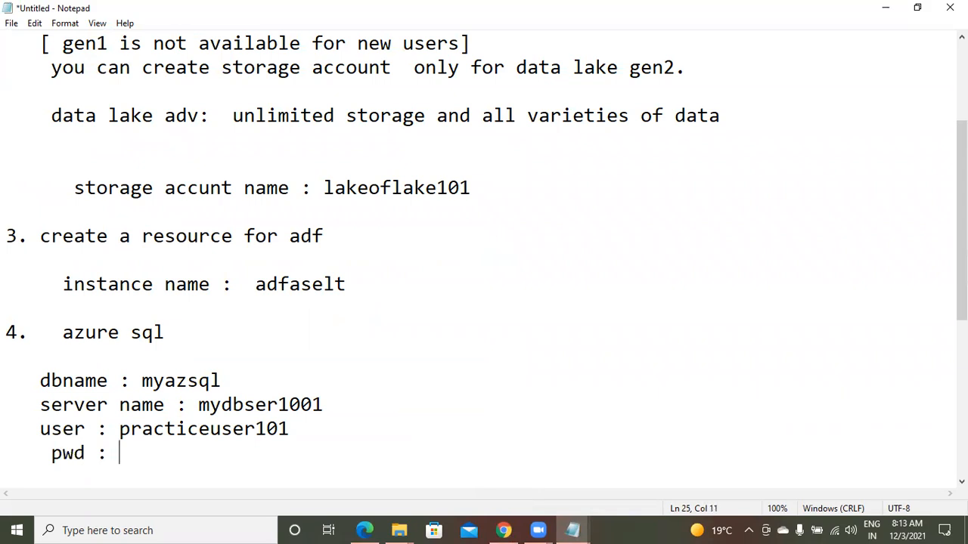
type(" *******8")
key("Return")
key("Return")
key("Return")
key("Return")
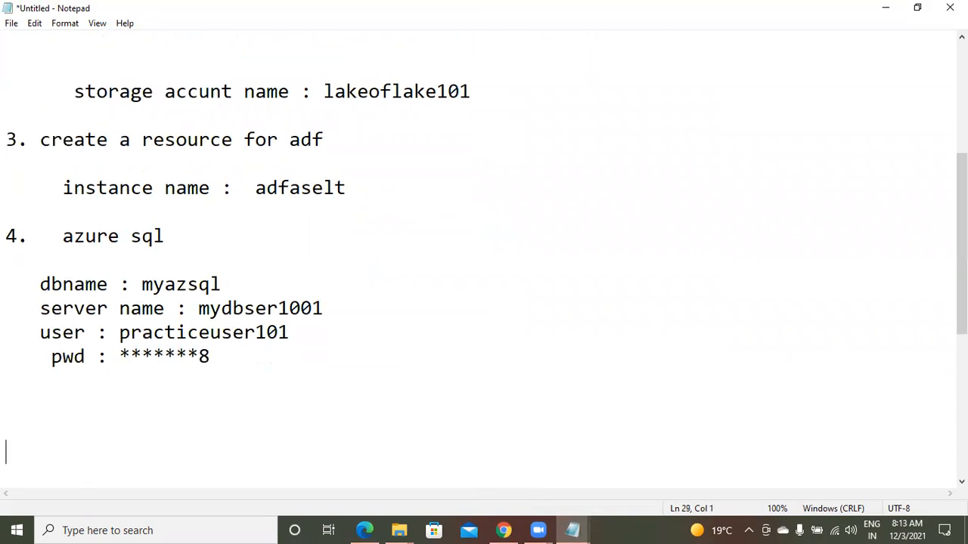
key("Return")
key("Return")
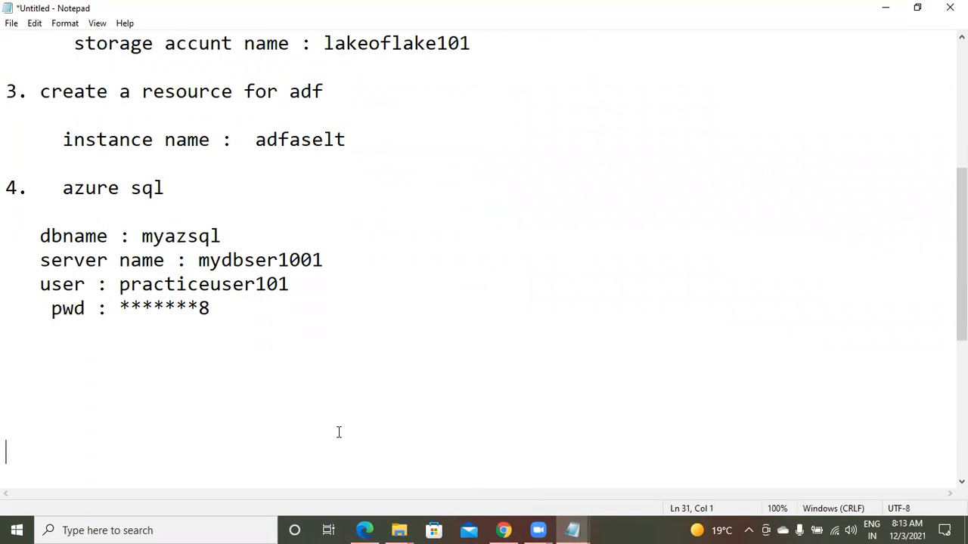
Return to the Azure portal and confirm the new database server's settings
left_click(500, 529)
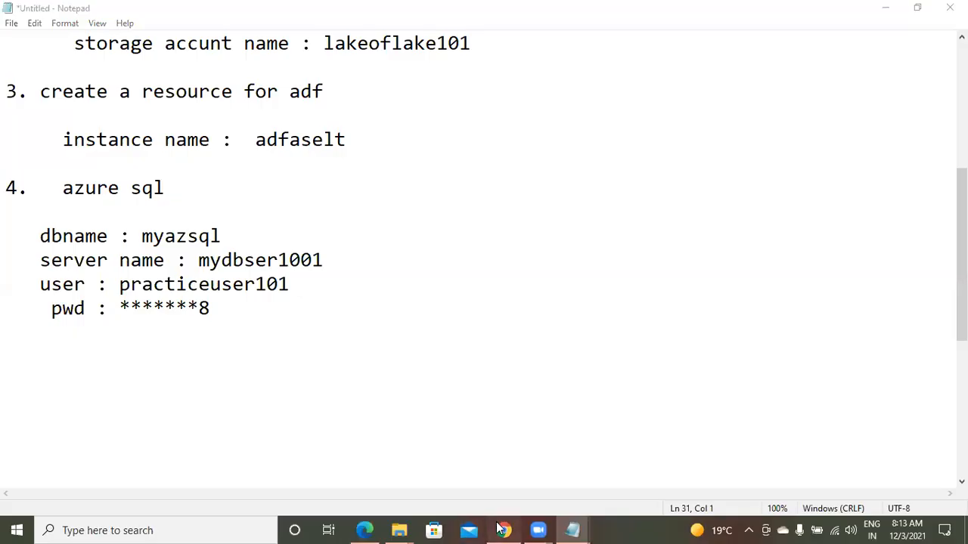
left_click(43, 482)
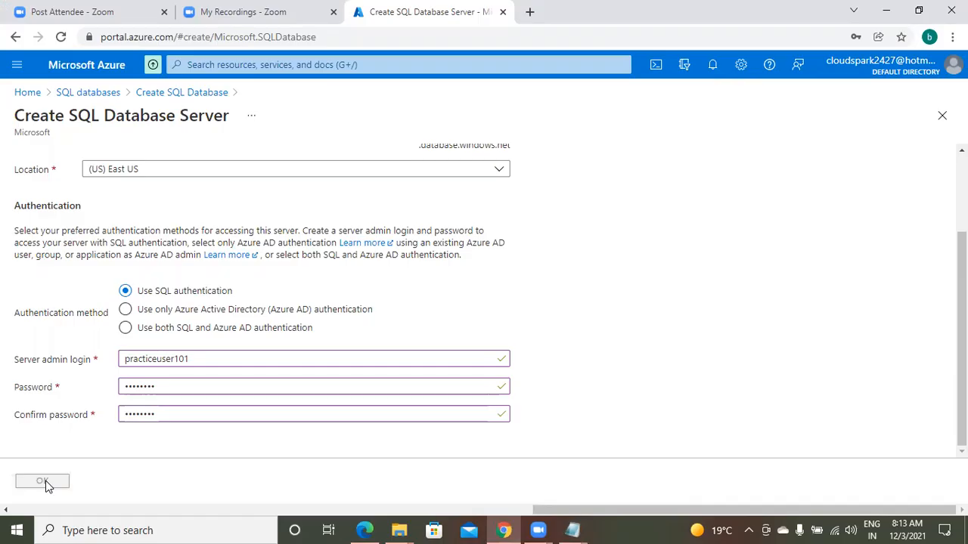
left_click(42, 482)
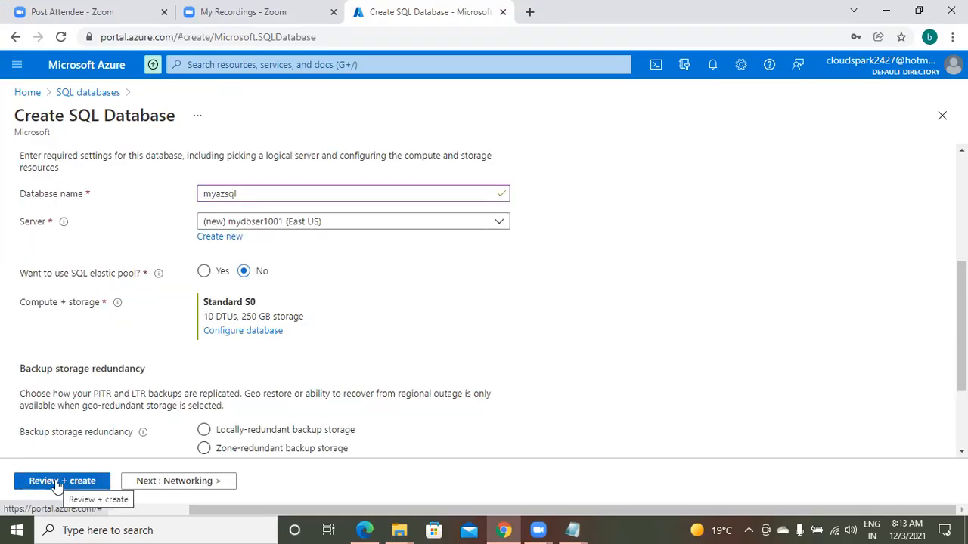
Review and create the SQL database myazsql, and save the server login credentials in the browser
left_click(57, 482)
left_click(61, 483)
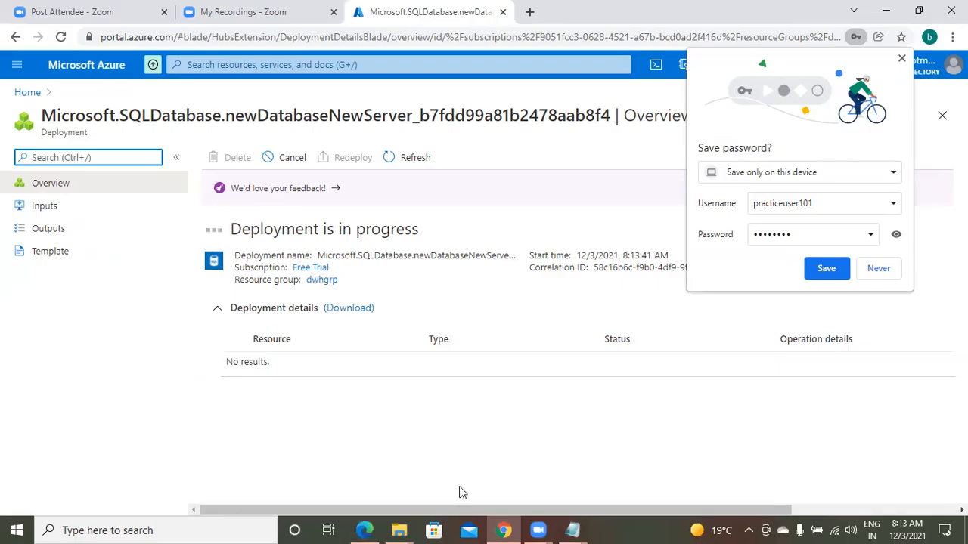
left_click(827, 271)
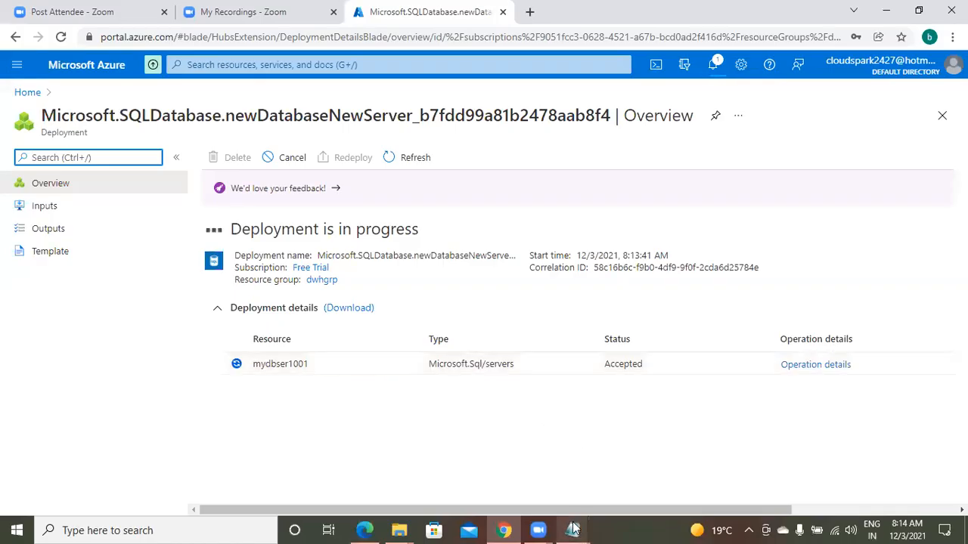
Review the Azure SQL details in the Notepad notes and return to the Azure portal to check the deployment
mouse_move(572, 529)
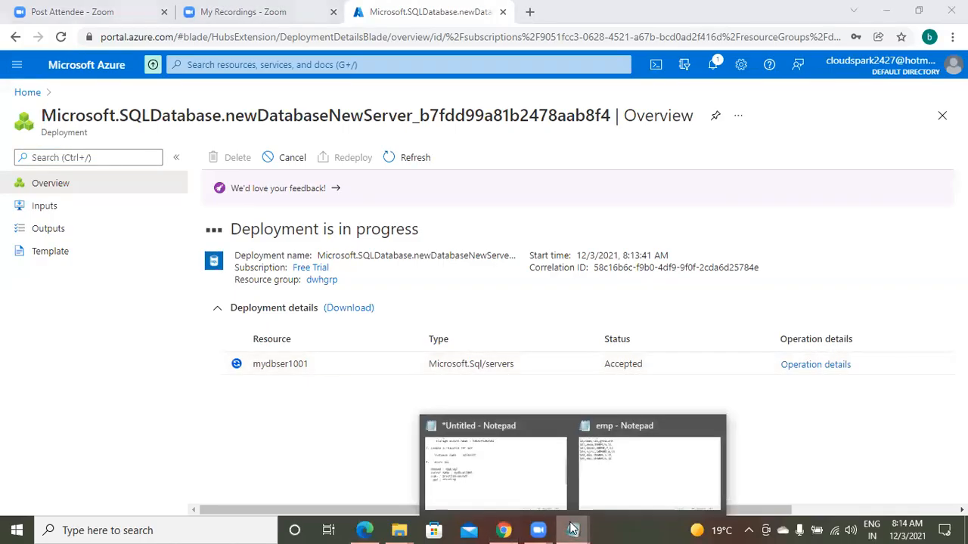
left_click(477, 456)
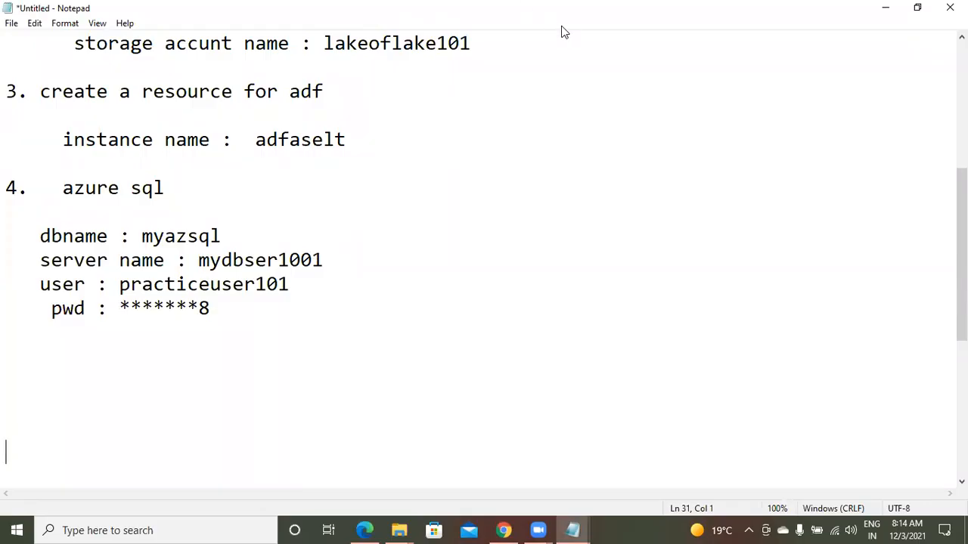
left_click(500, 527)
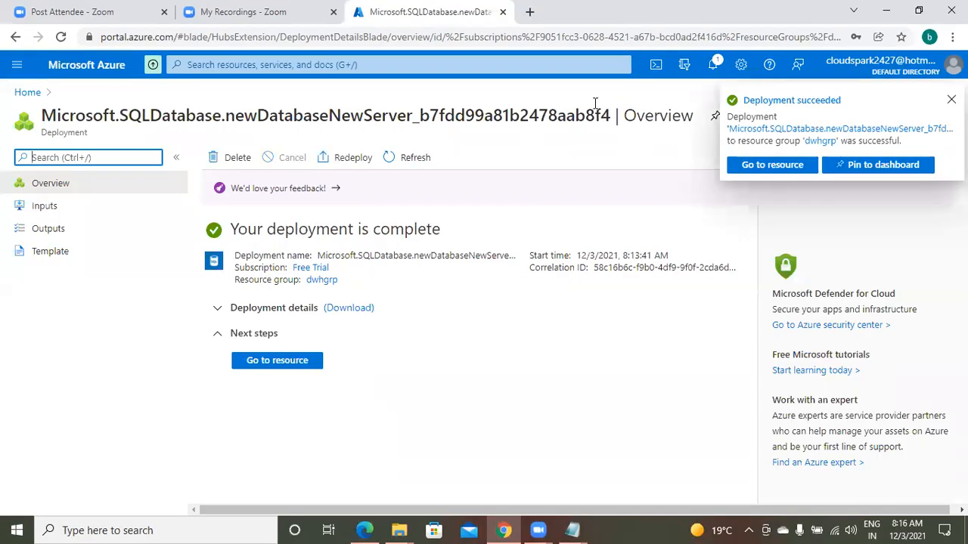
left_click(549, 369)
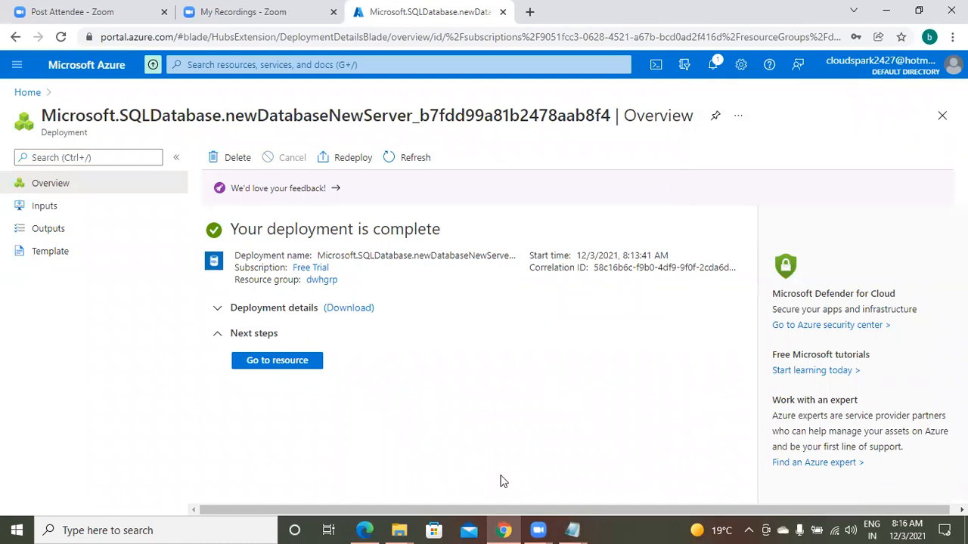
Find the resource groups service, open the dwhgrp resource group and examine its list of resources
left_click(222, 66)
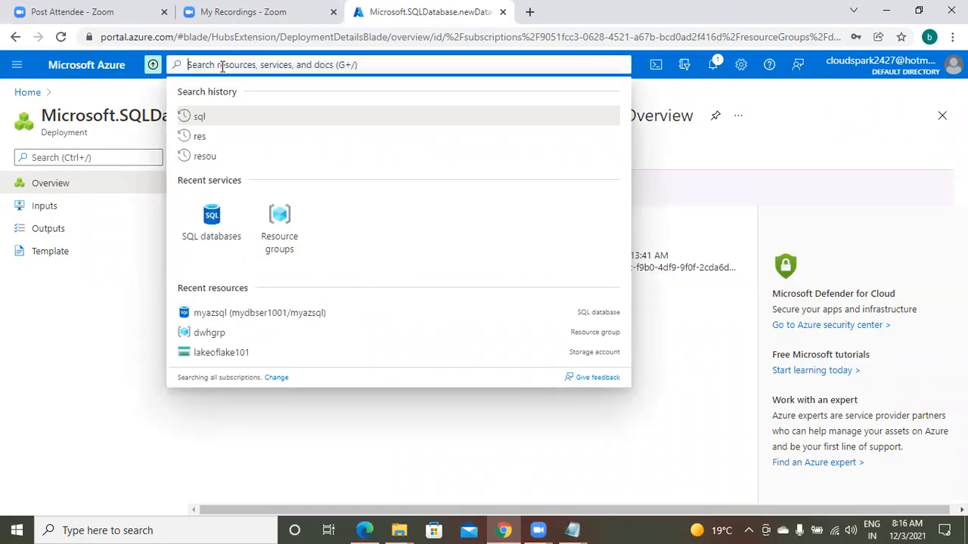
type("res")
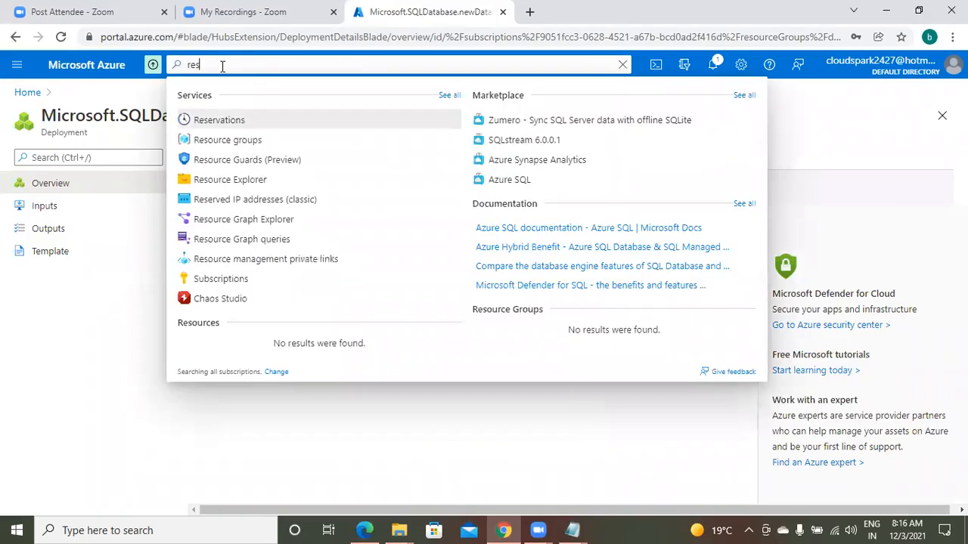
left_click(221, 140)
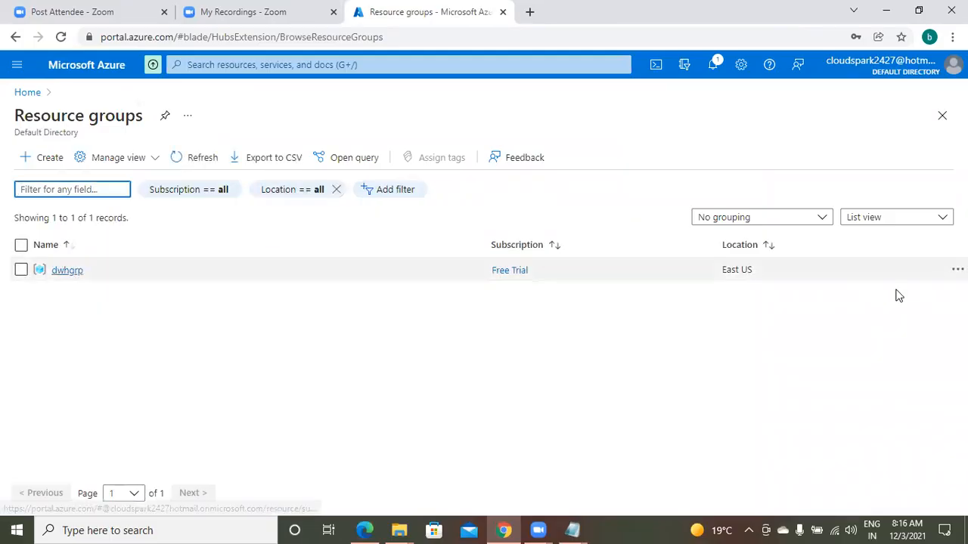
left_click(68, 269)
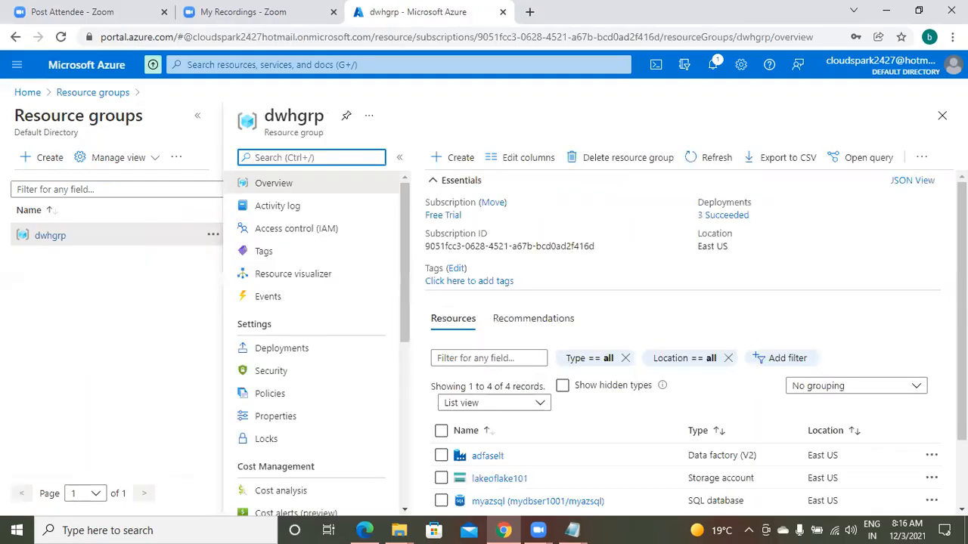
scroll(680, 340, "down", 1)
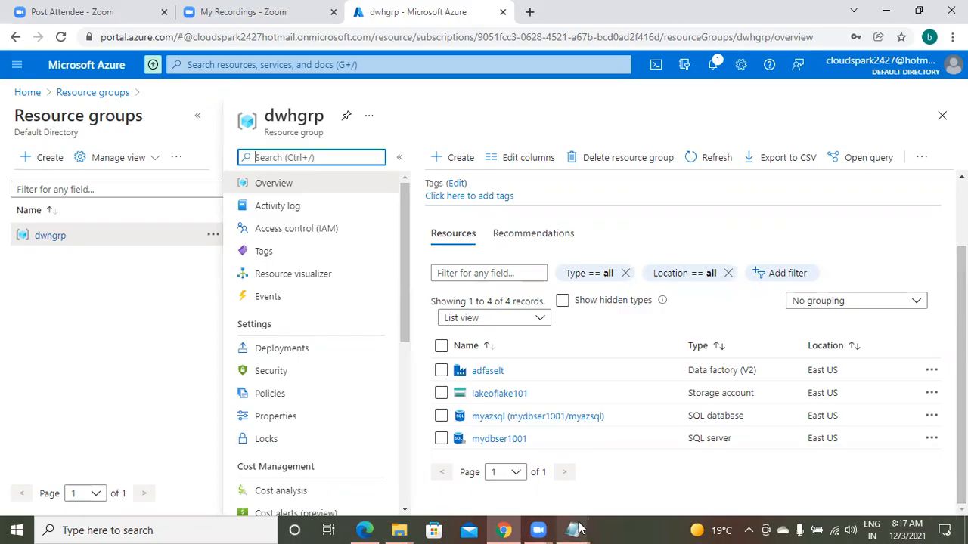
Switch to Notepad and review the notes on the storage account, data factory instance and Azure SQL database
mouse_move(578, 528)
left_click(496, 474)
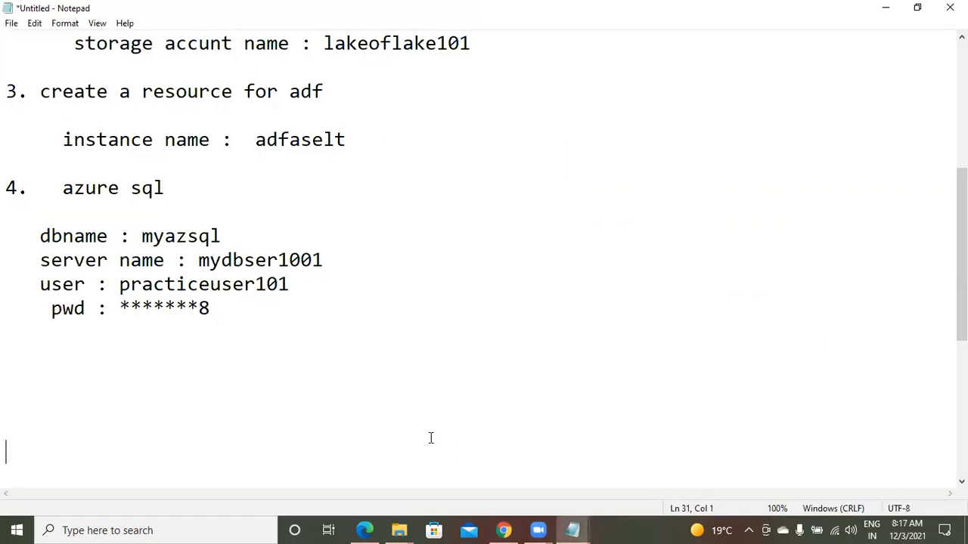
left_click(255, 284)
key("Up")
key("Up")
key("Up")
key("Up")
key("Up")
key("Up")
key("Up")
key("Up")
key("Up")
key("Up")
key("Up")
key("Up")
key("Up")
key("Up")
key("Up")
key("Up")
key("Up")
key("Up")
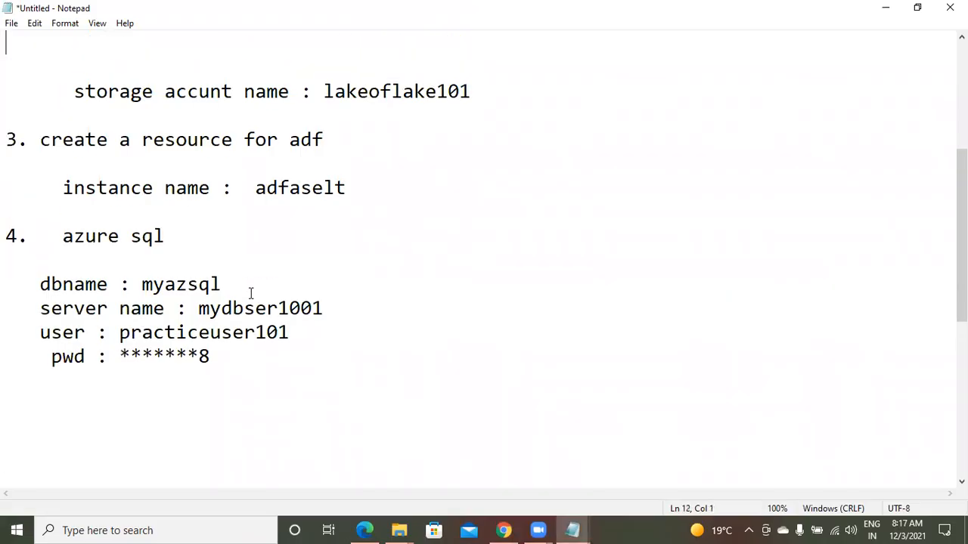
key("Down")
key("Down")
key("Down")
key("Down")
key("Down")
key("Down")
key("Down")
key("Down")
key("Down")
key("Down")
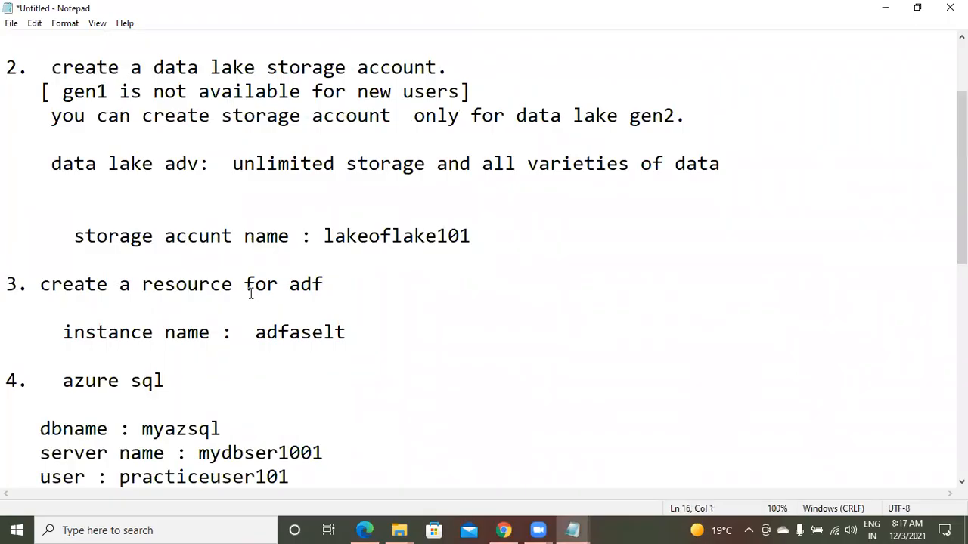
key("Down")
key("Down")
key("Down")
key("Down")
key("Down")
key("Down")
key("Down")
key("Down")
key("Down")
key("Down")
key("Down")
key("Down")
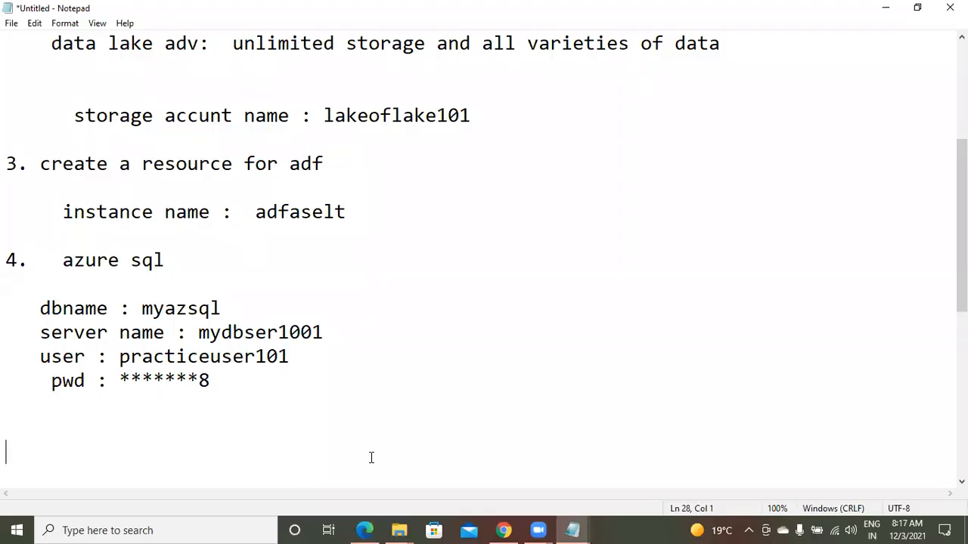
Return to the Azure portal, launch Azure Data Factory Studio for adfaselt and open its linked services management page
left_click(503, 530)
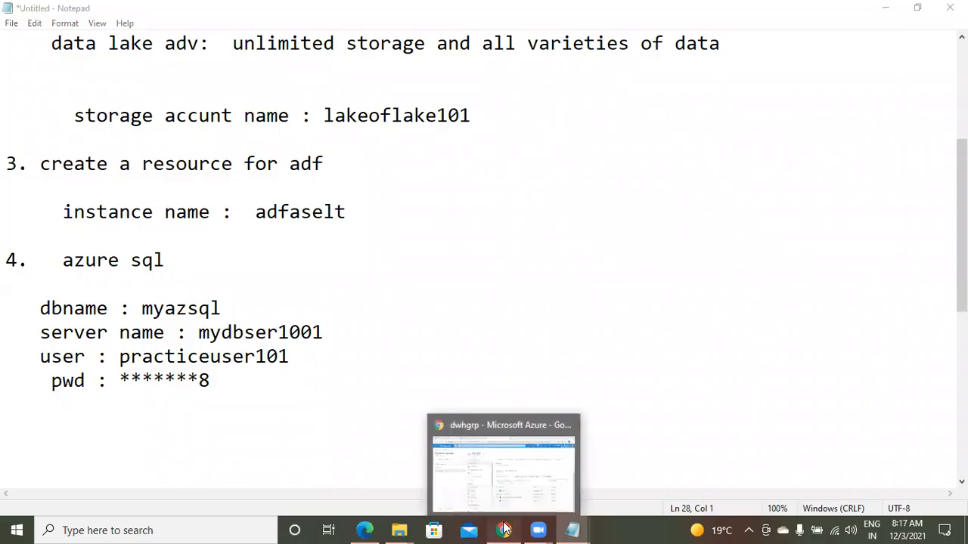
left_click(504, 530)
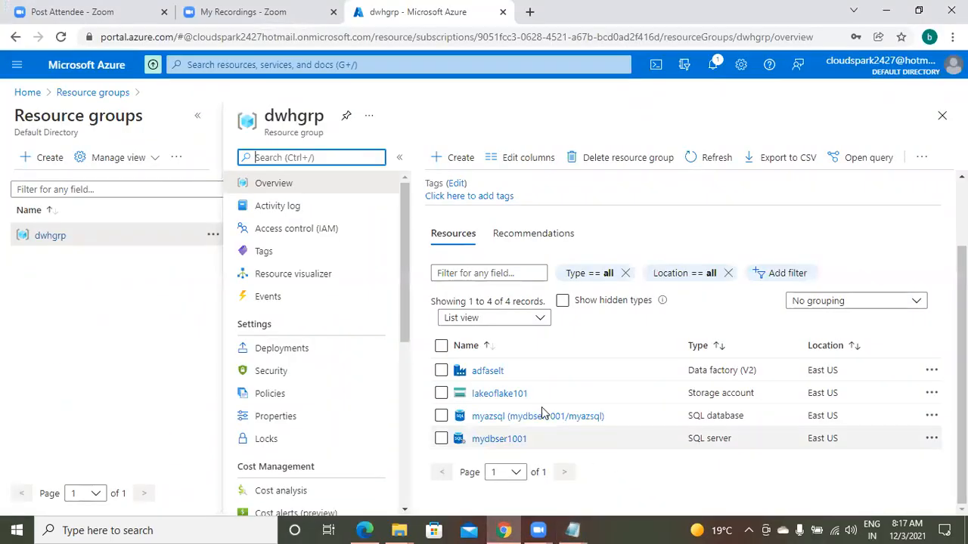
mouse_move(480, 377)
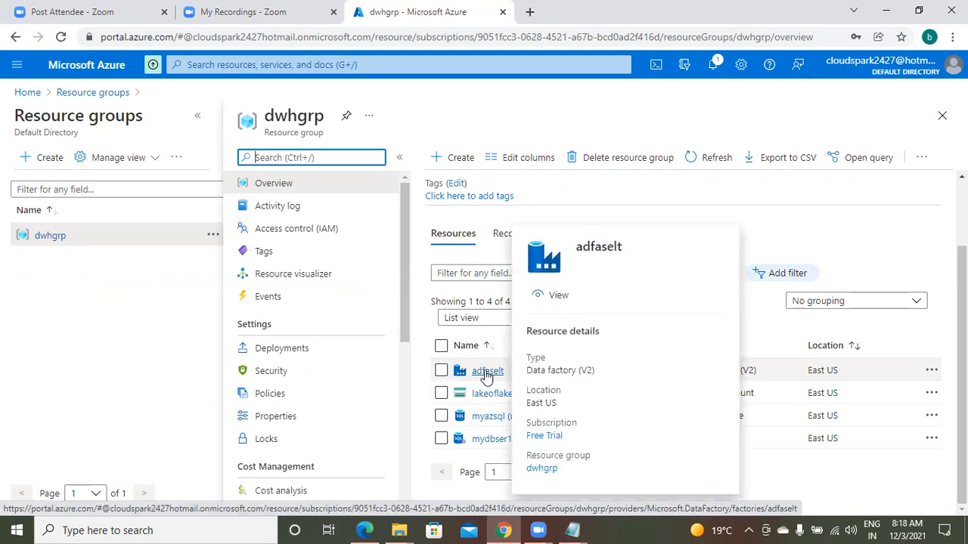
left_click(485, 374)
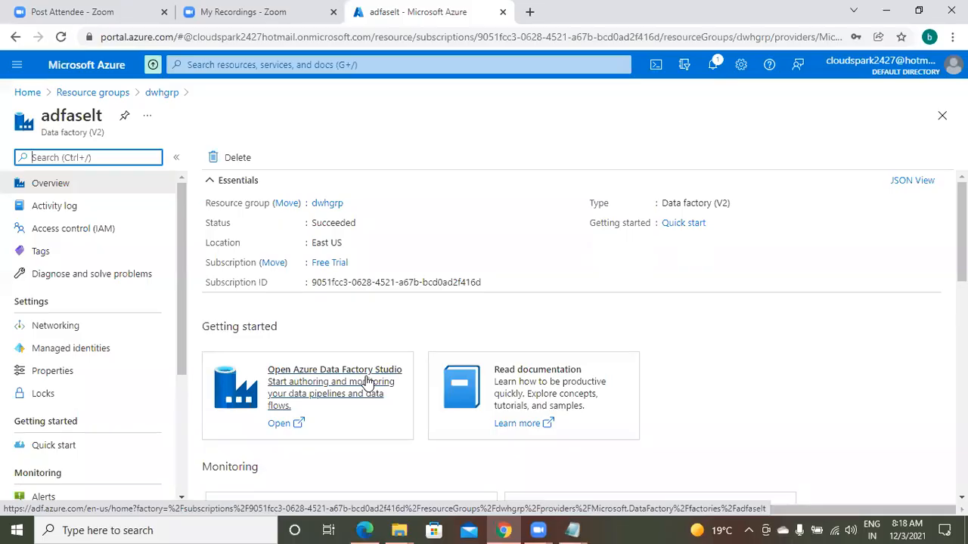
left_click(287, 386)
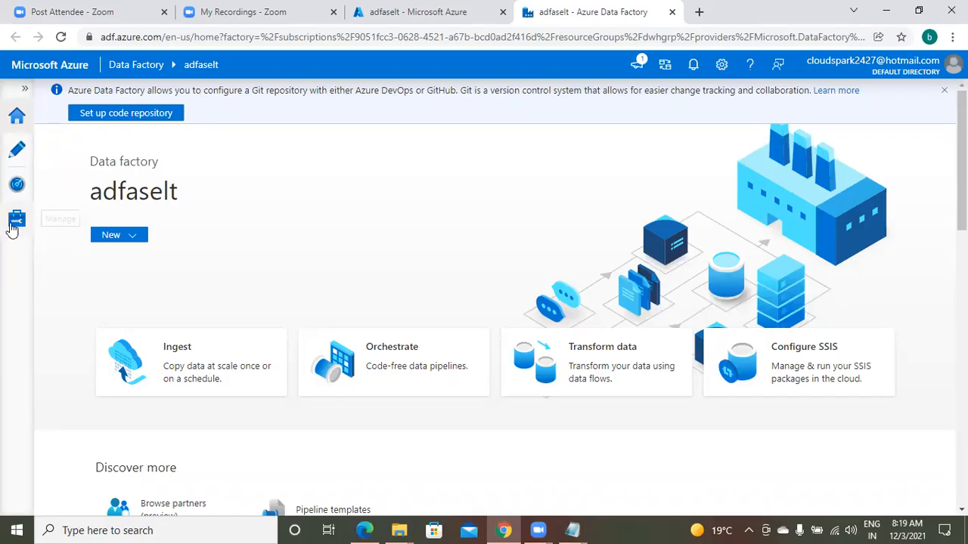
left_click(17, 222)
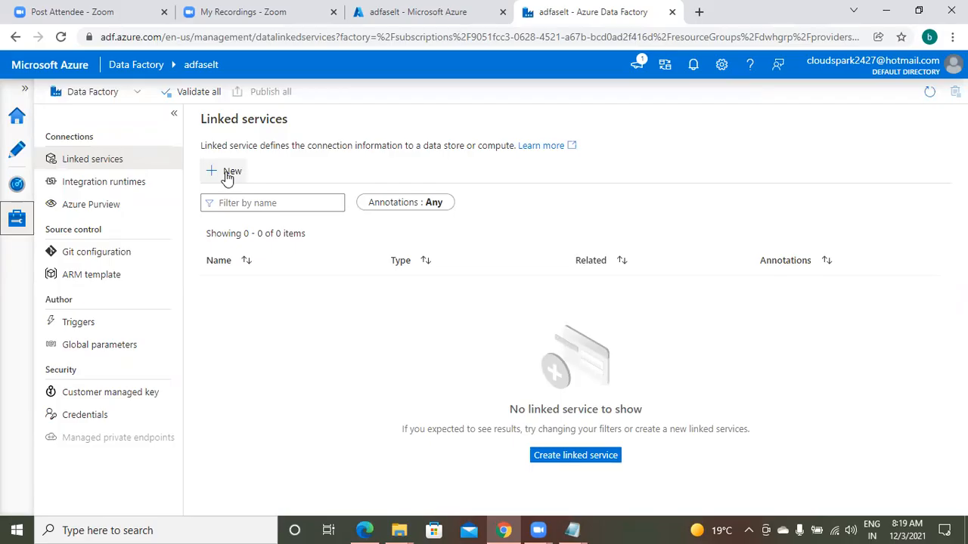
Review the Notepad steps from the Azure SQL entry up to the resource group, and return to Azure Data Factory Studio
left_click(505, 529)
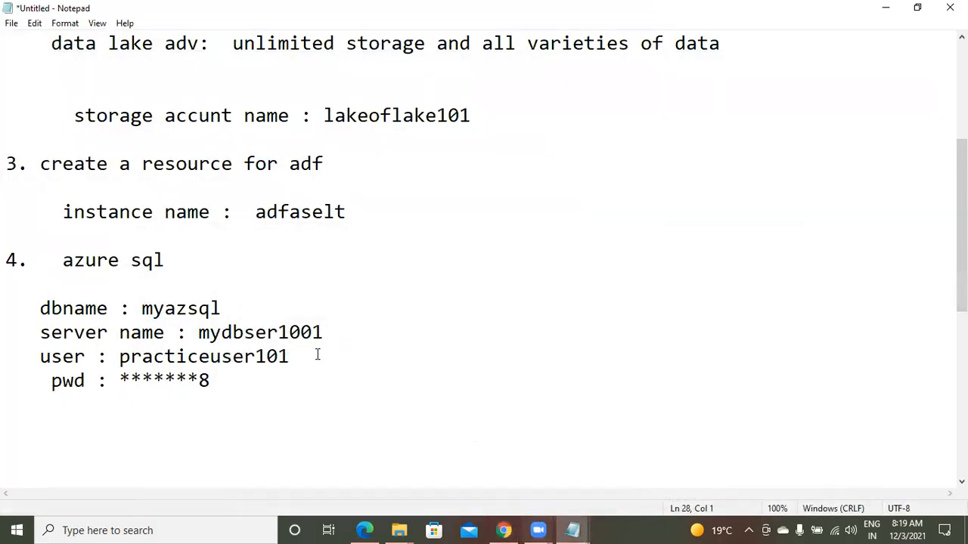
key("Page_Up")
key("Up")
key("Up")
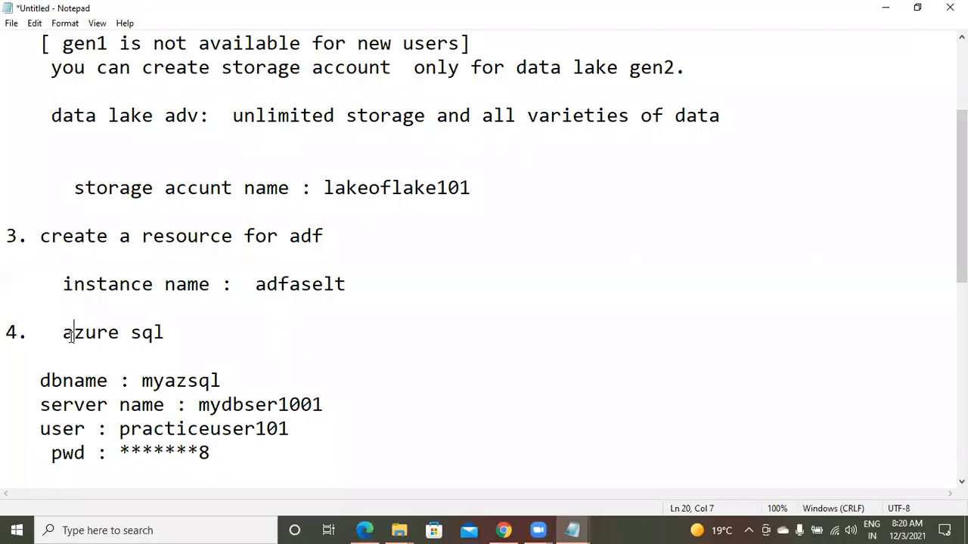
key("Up")
key("Up")
key("Up")
key("Up")
key("Up")
key("Up")
key("Up")
key("Up")
key("Up")
key("Up")
key("Up")
key("Up")
key("Up")
key("Up")
key("Up")
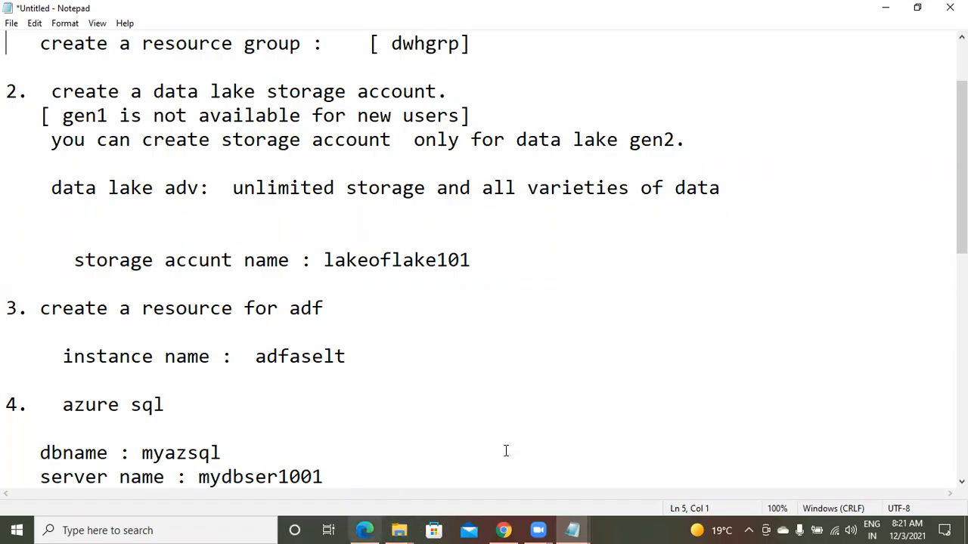
mouse_move(505, 530)
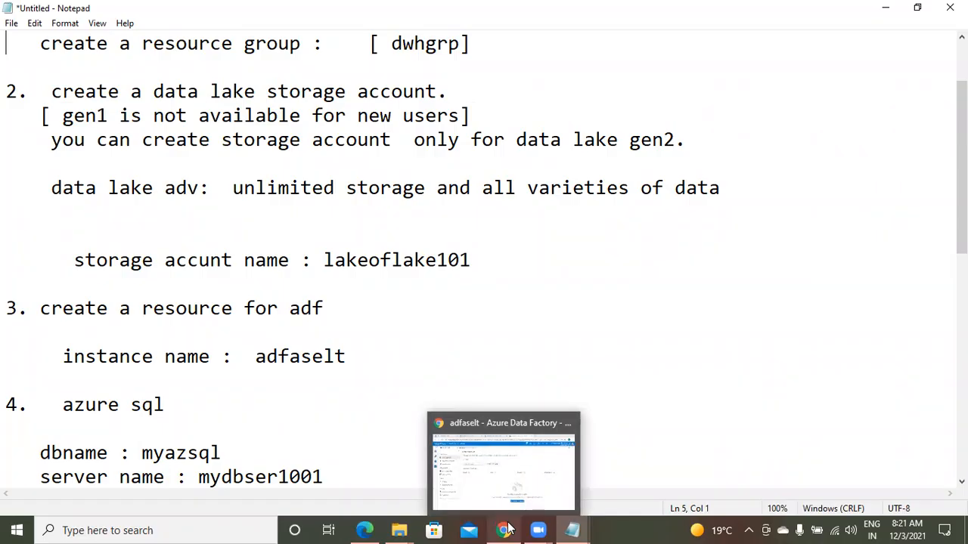
left_click(505, 530)
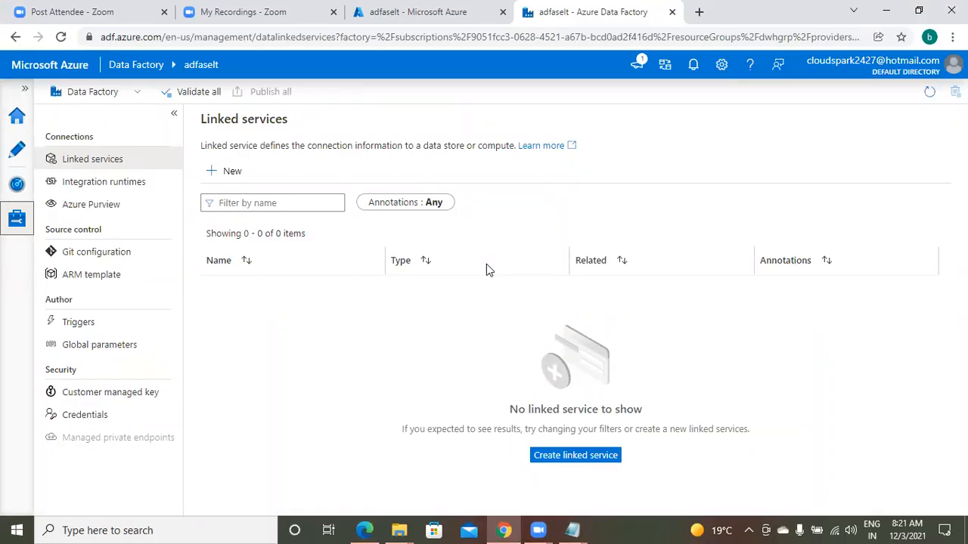
View the data factory's pipeline run monitoring, and examine the options for creating pipelines in the authoring area
left_click(18, 193)
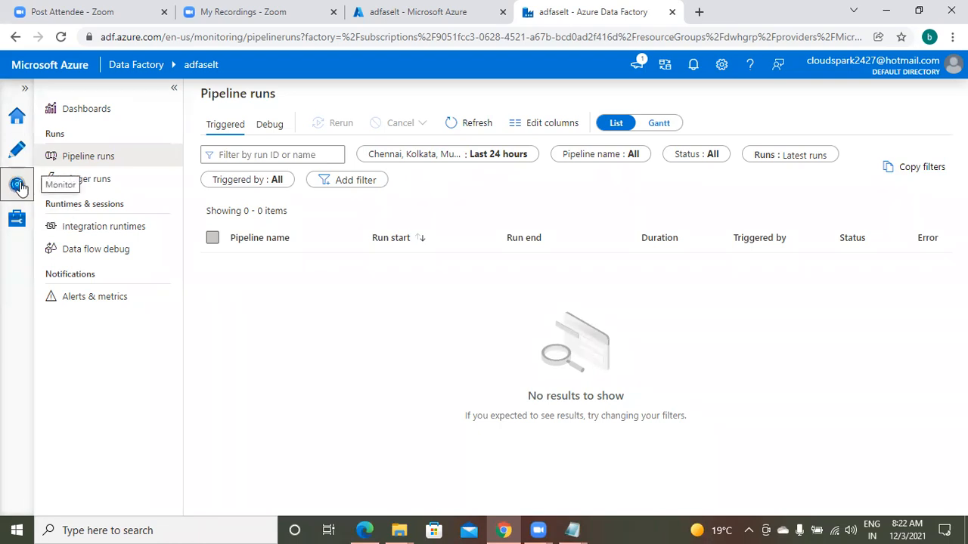
left_click(18, 152)
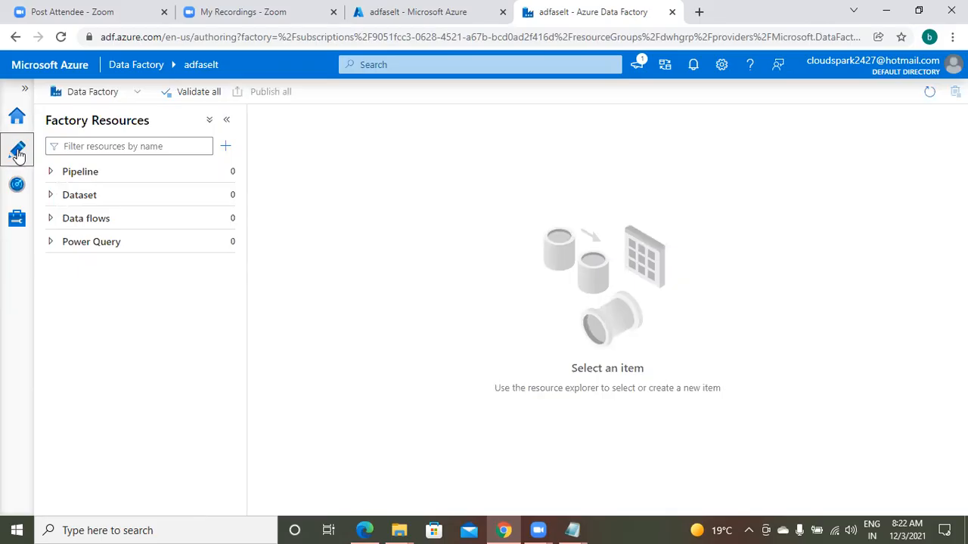
left_click(52, 175)
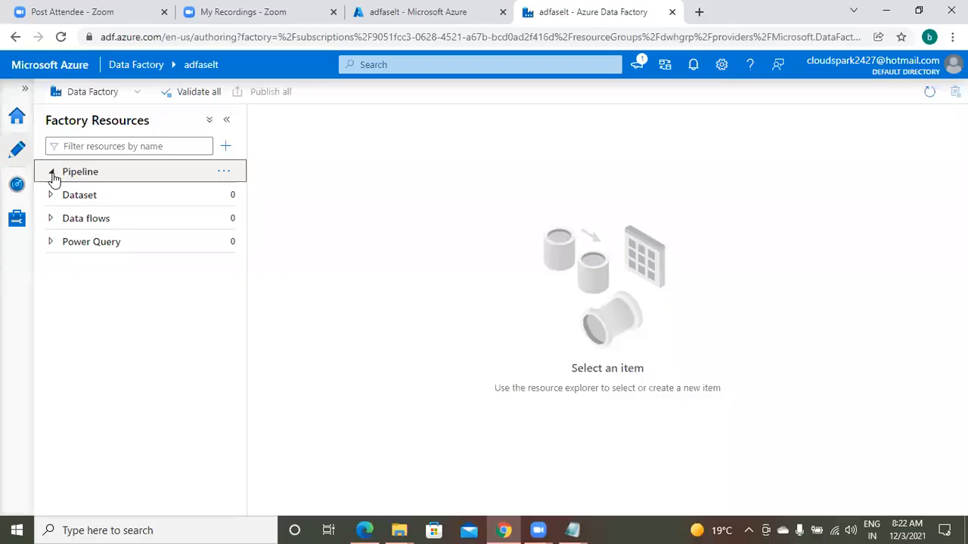
left_click(51, 175)
left_click(52, 175)
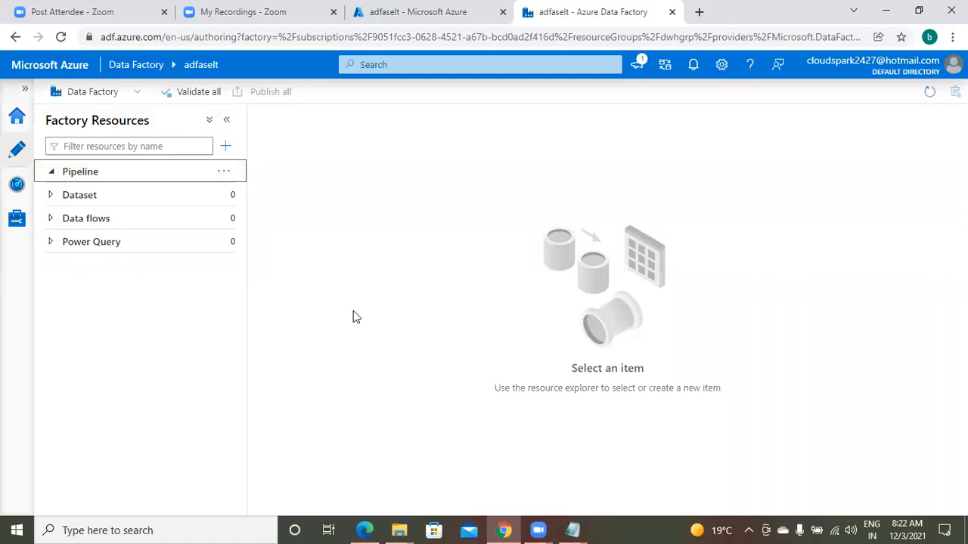
left_click(224, 171)
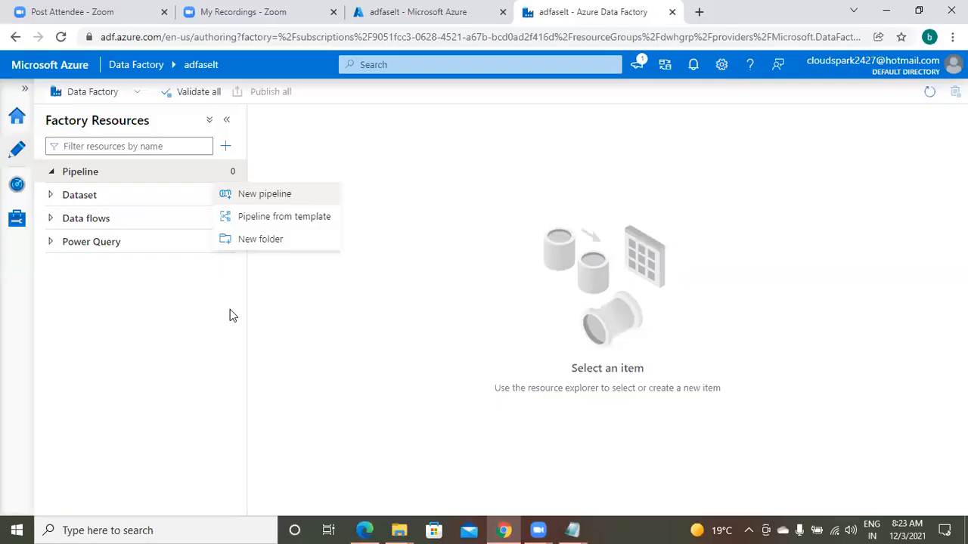
left_click(321, 313)
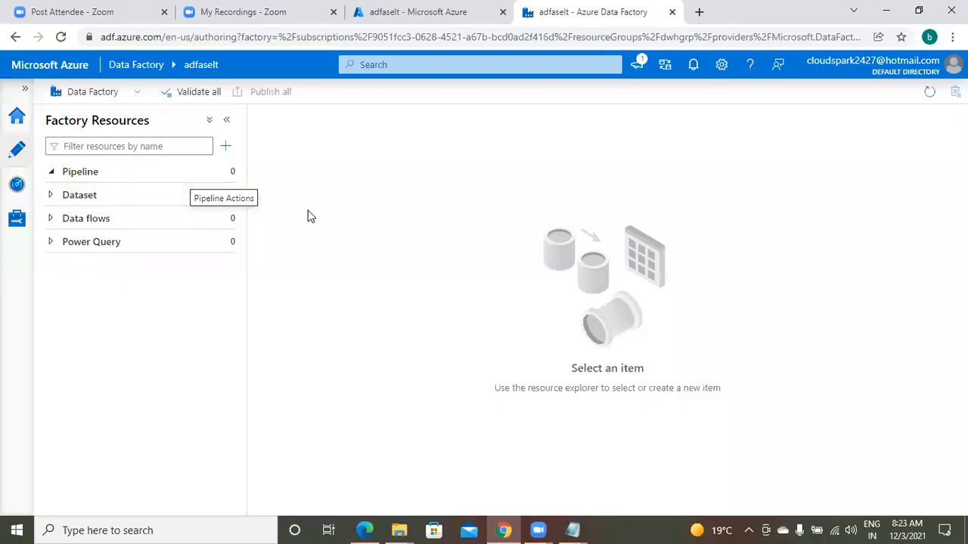
Examine the creation options for datasets, data flows and Power Query among the factory resources
left_click(231, 196)
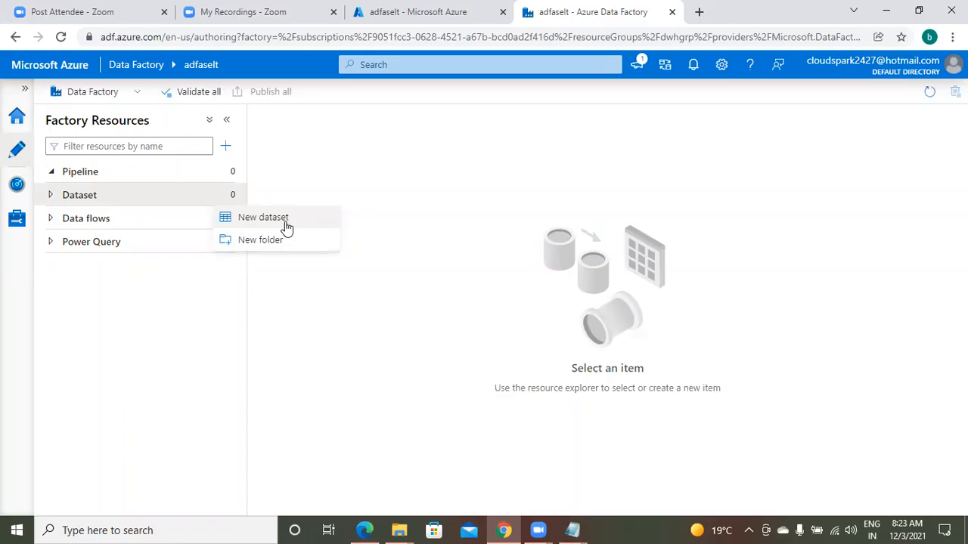
left_click(389, 333)
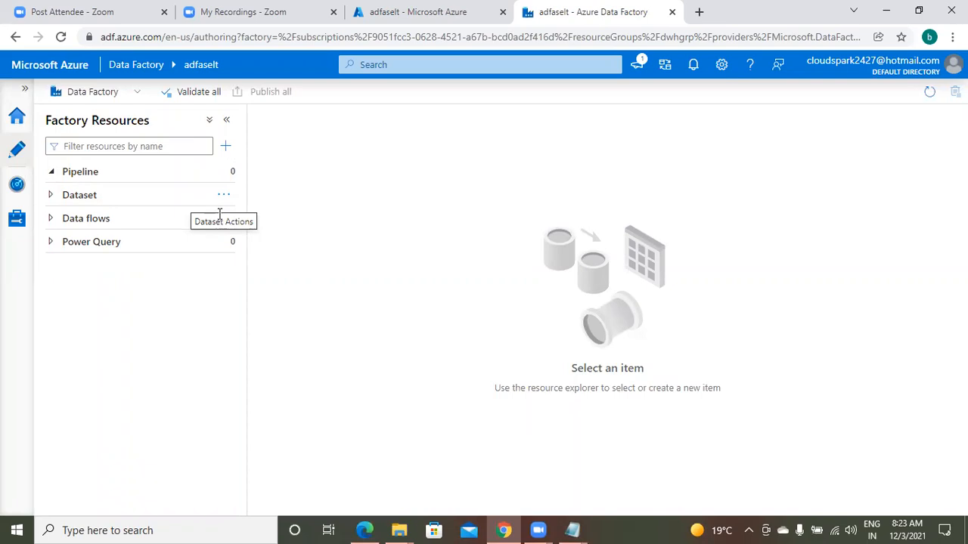
mouse_move(233, 224)
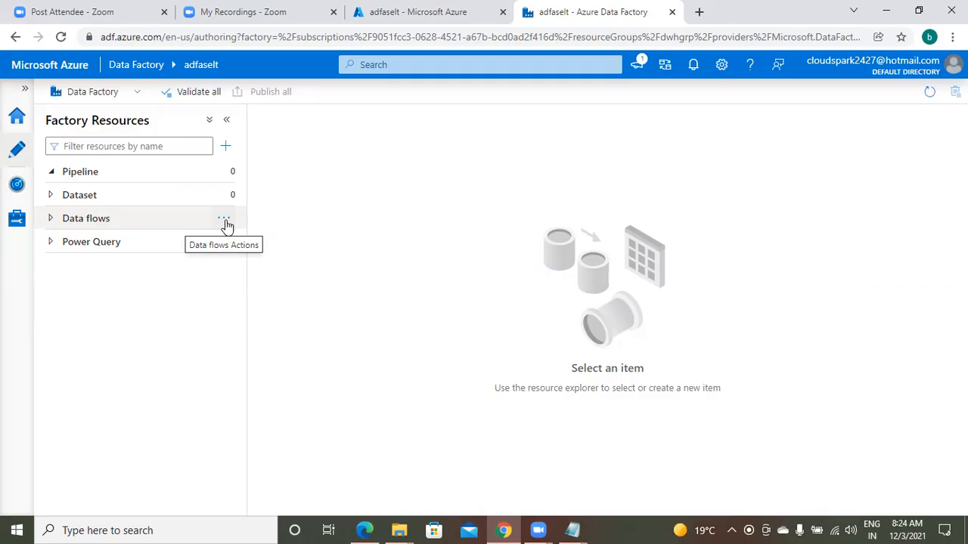
left_click(226, 221)
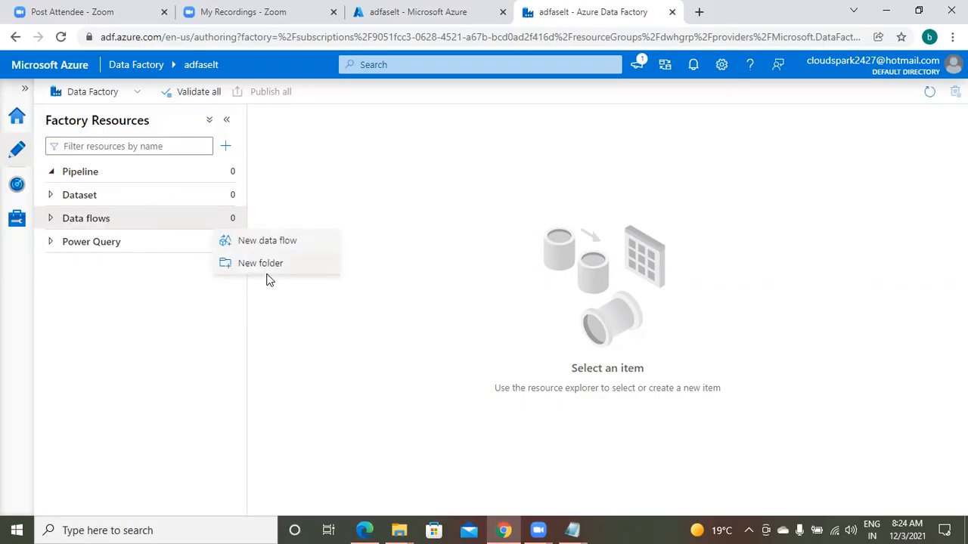
key("Escape")
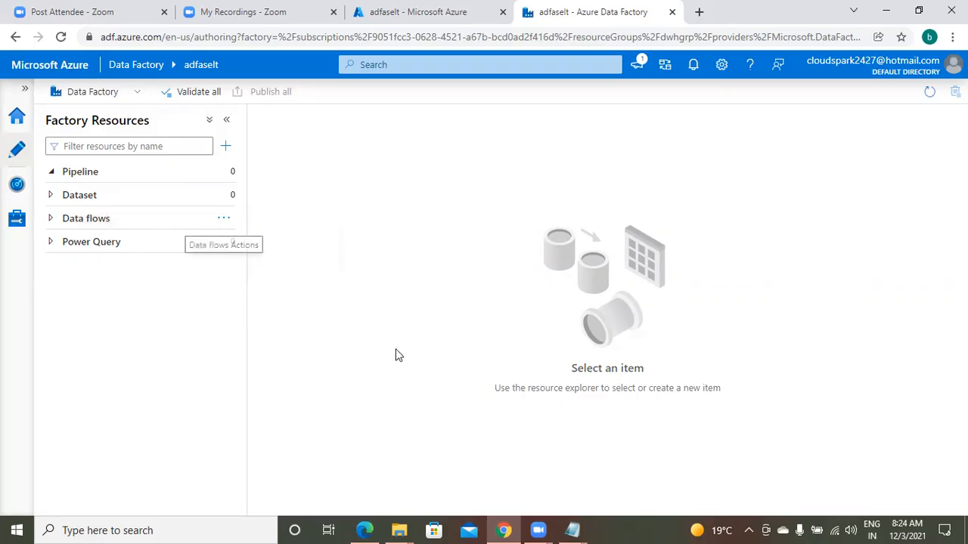
left_click(395, 348)
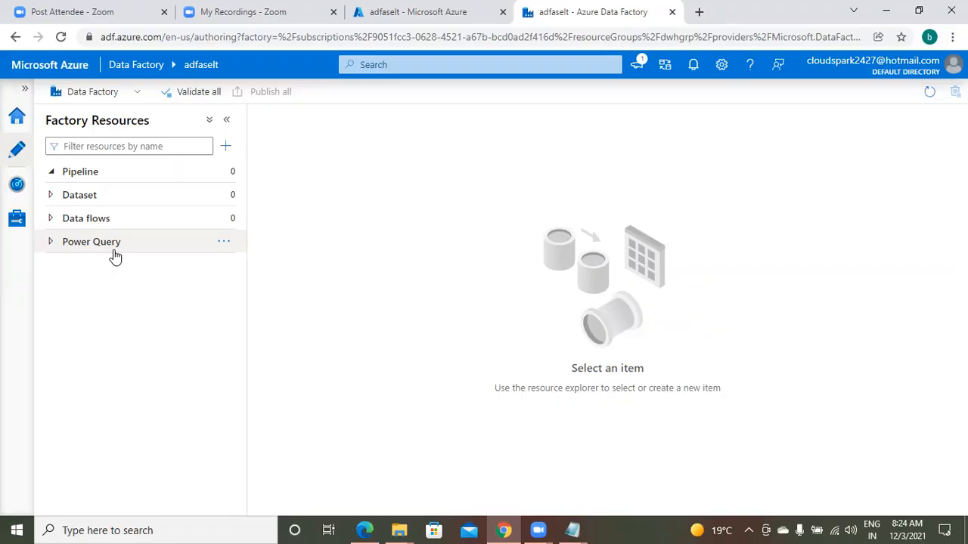
left_click(226, 242)
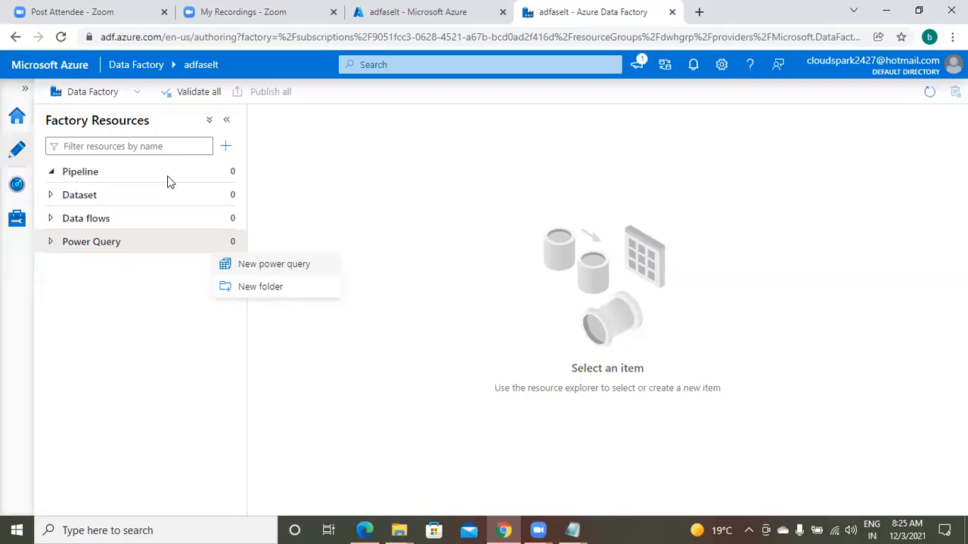
left_click(375, 257)
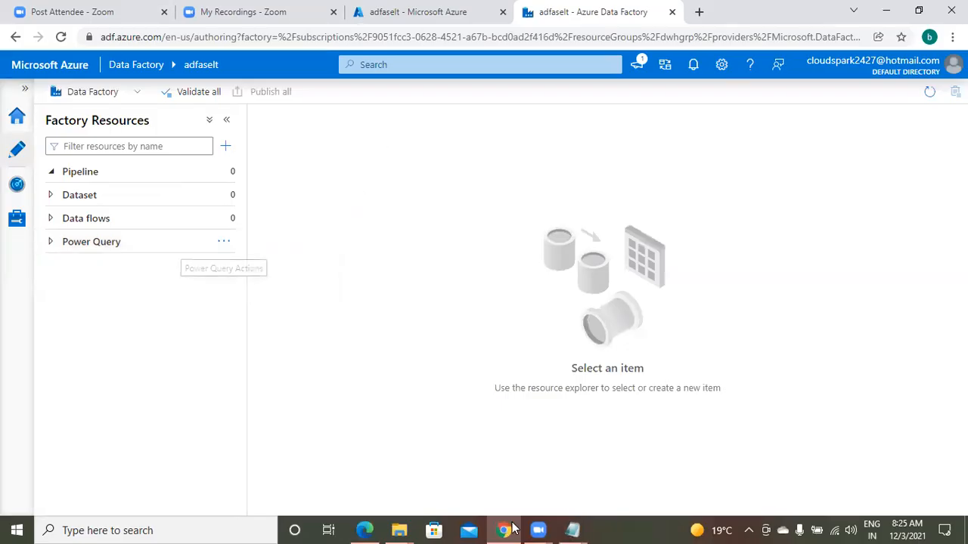
Check the Azure SQL entry in the Notepad notes and return to the browser
left_click(507, 529)
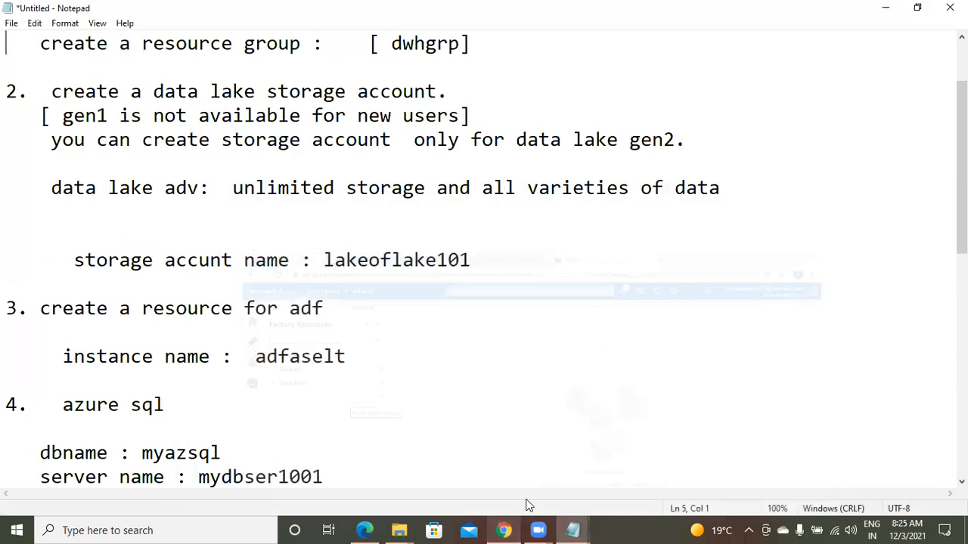
left_click(63, 406)
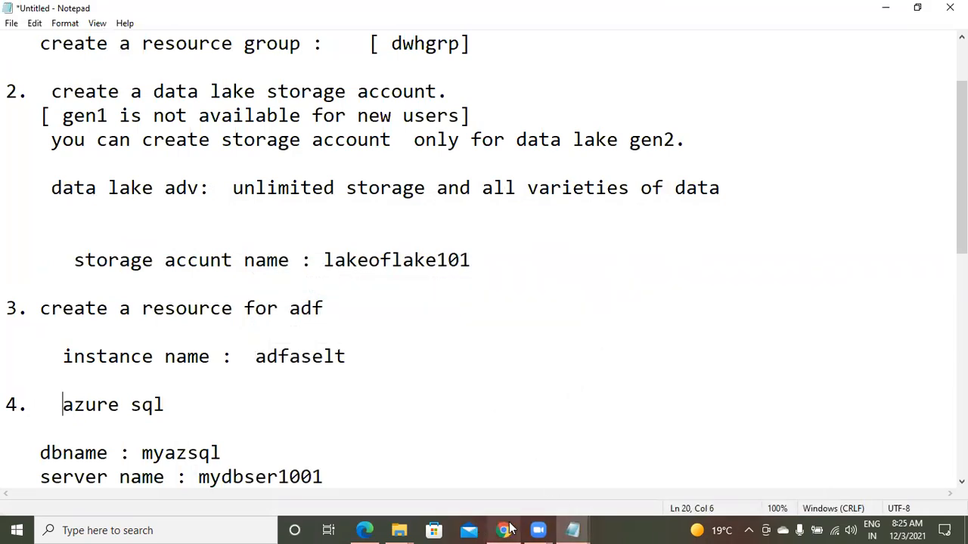
left_click(505, 529)
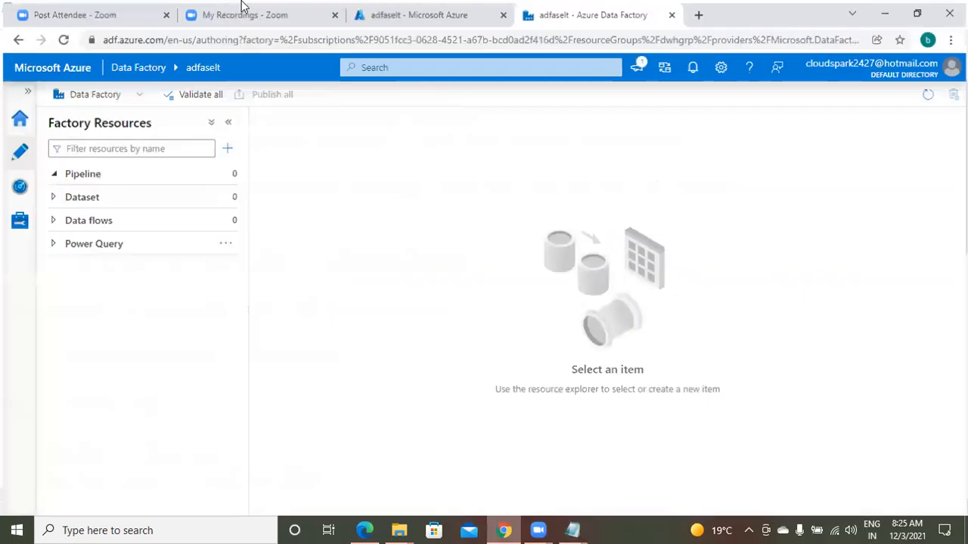
Go back from Data Factory Studio to the Azure portal and open the list of resource groups
key("ctrl+shift+Tab")
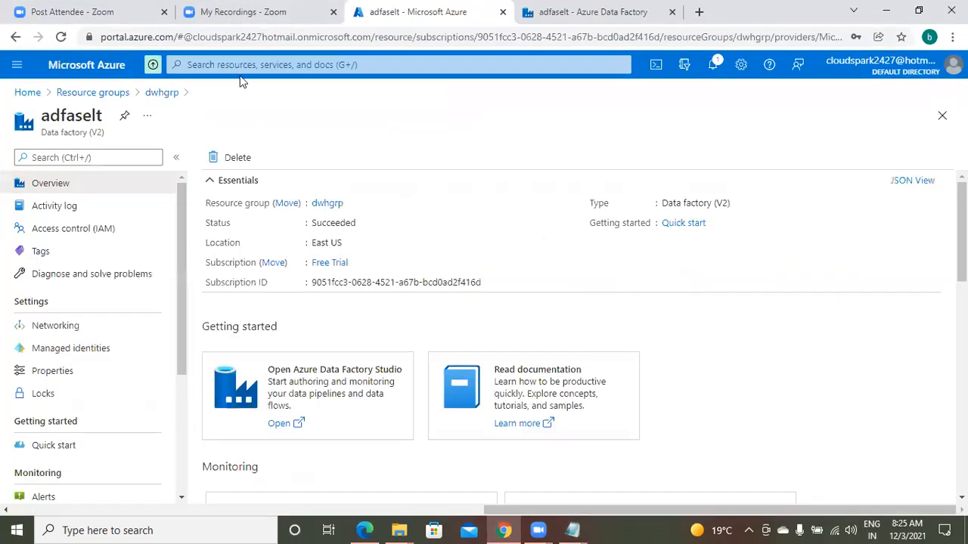
left_click(211, 65)
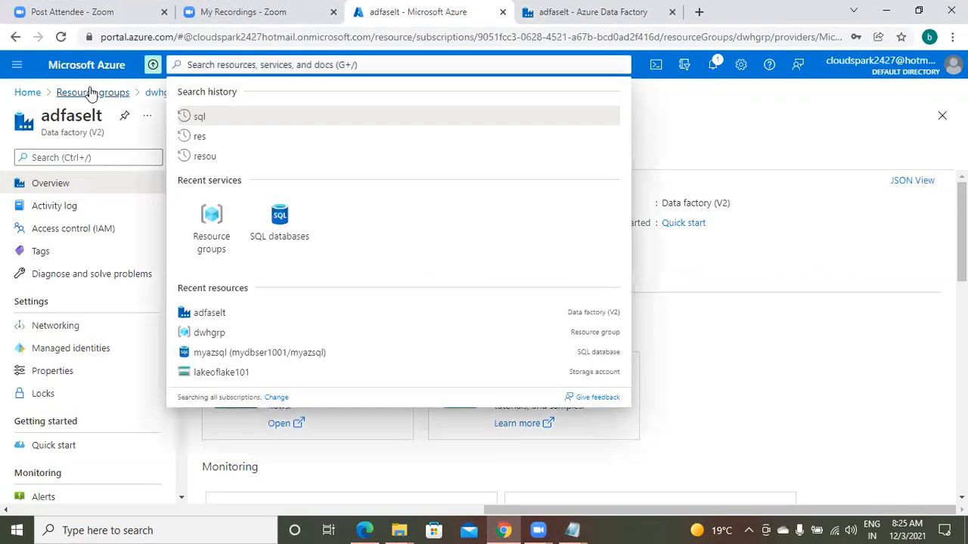
left_click(92, 92)
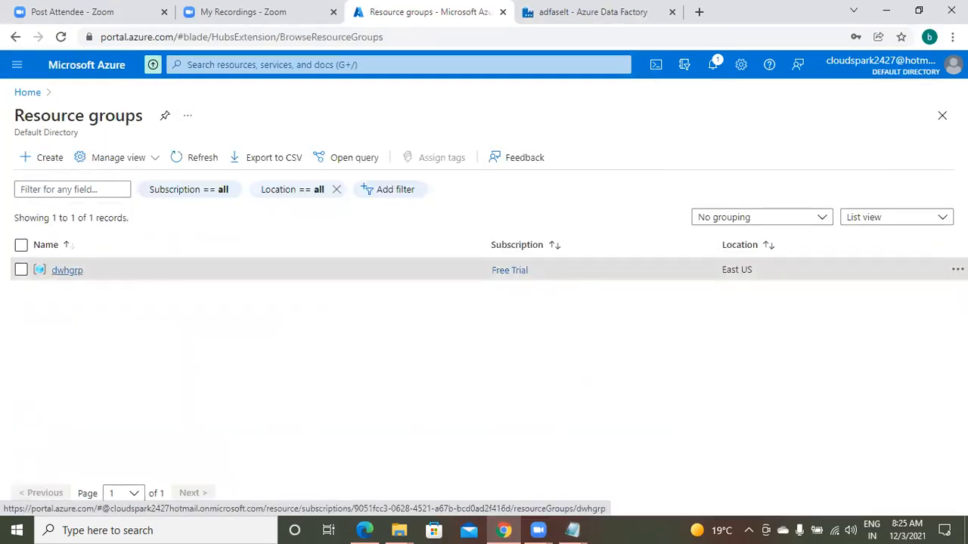
Open the dwhgrp resource group and view its list of resources down to the SQL database and server
left_click(67, 270)
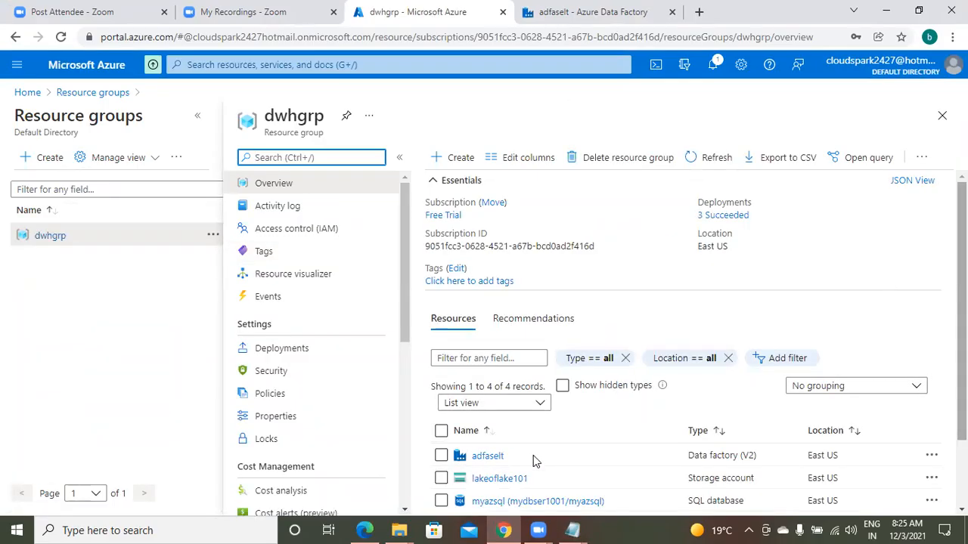
scroll(533, 455, "down", 2)
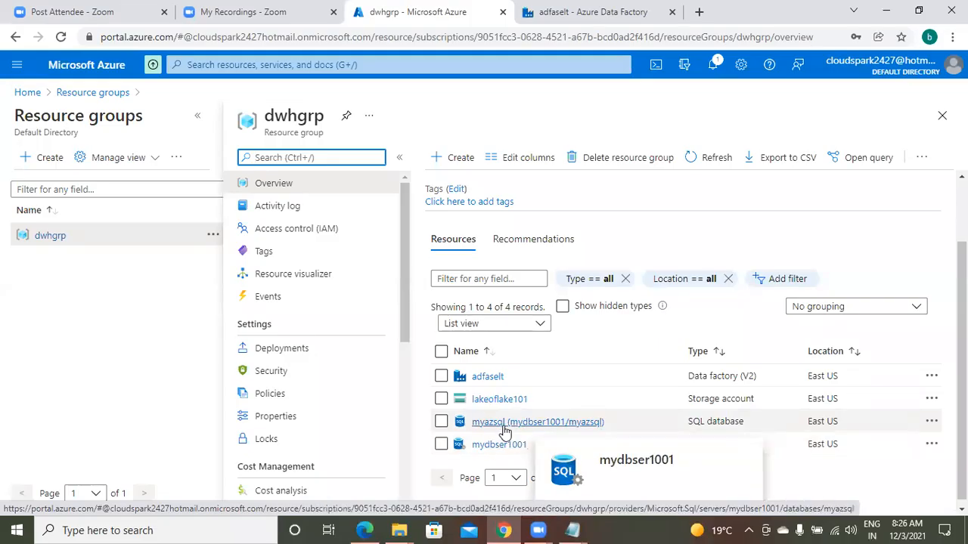
mouse_move(540, 425)
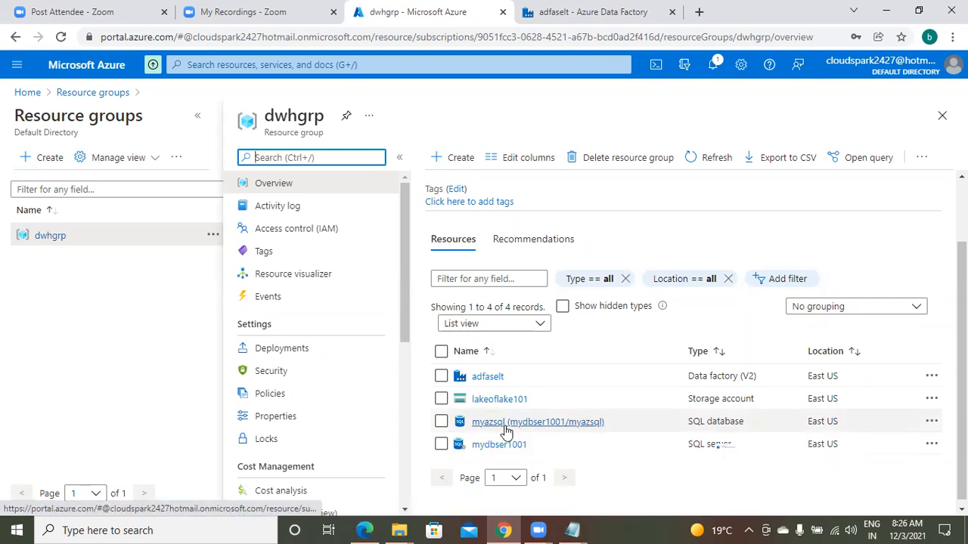
Compare the Azure SQL details in the untitled Notepad notes with the resource list in the browser
left_click(572, 530)
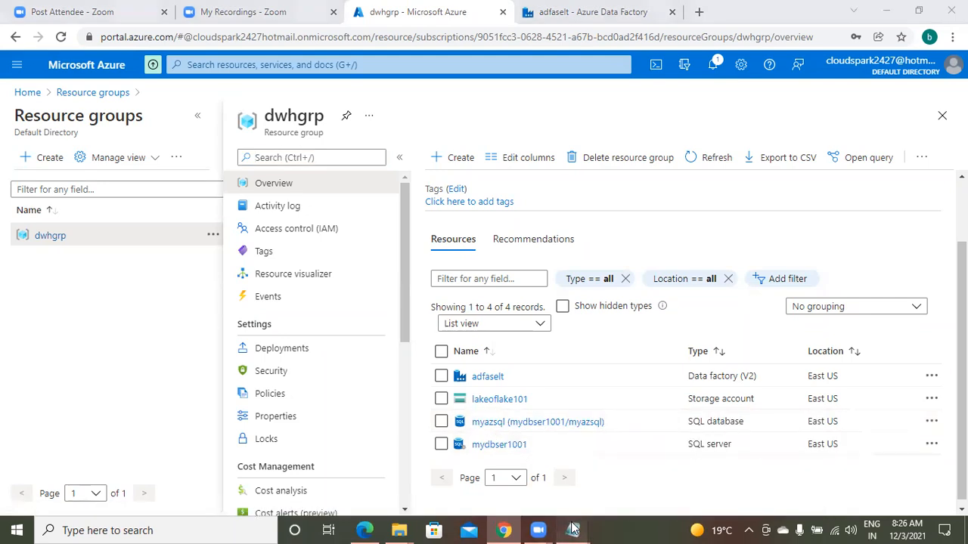
left_click(524, 486)
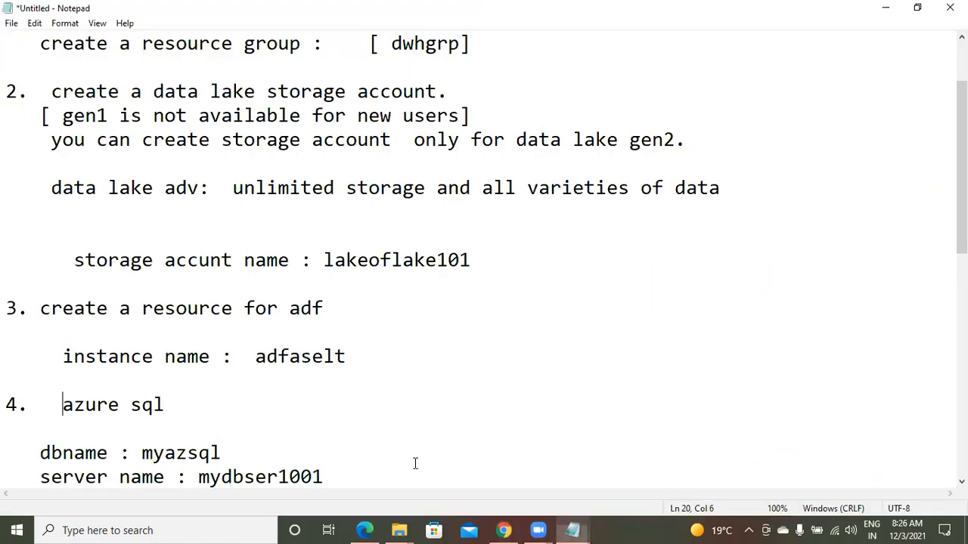
left_click(503, 530)
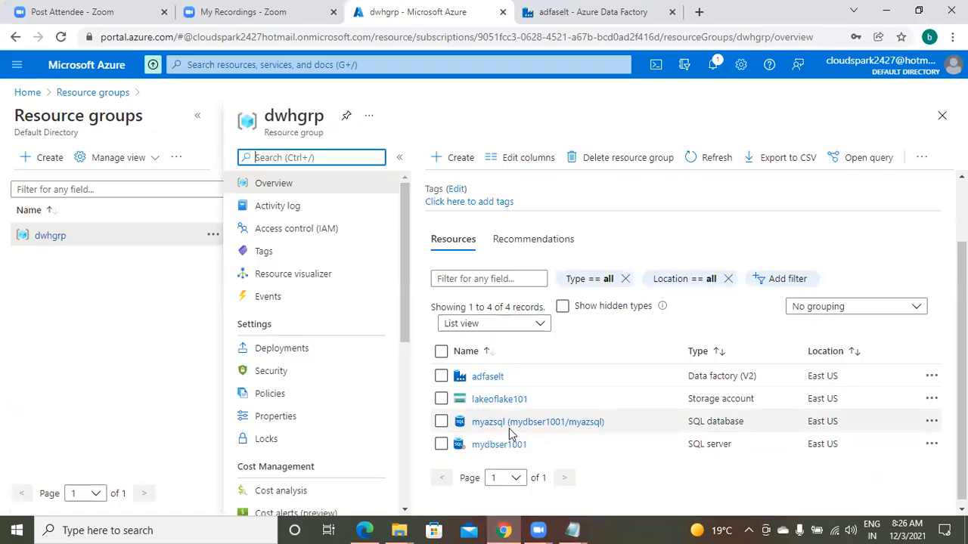
Open the query editor of the myazsql database and try to sign in with SQL server authentication
left_click(510, 423)
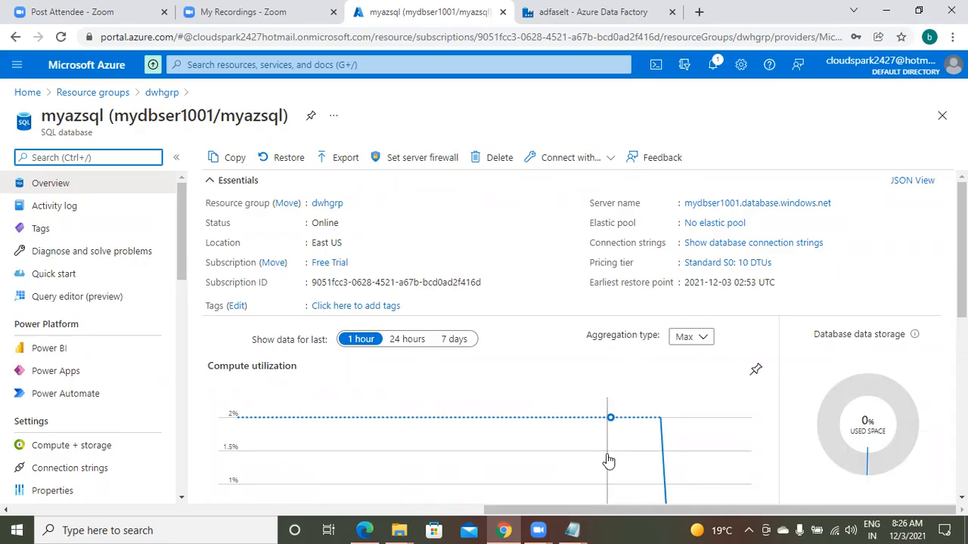
left_click(73, 300)
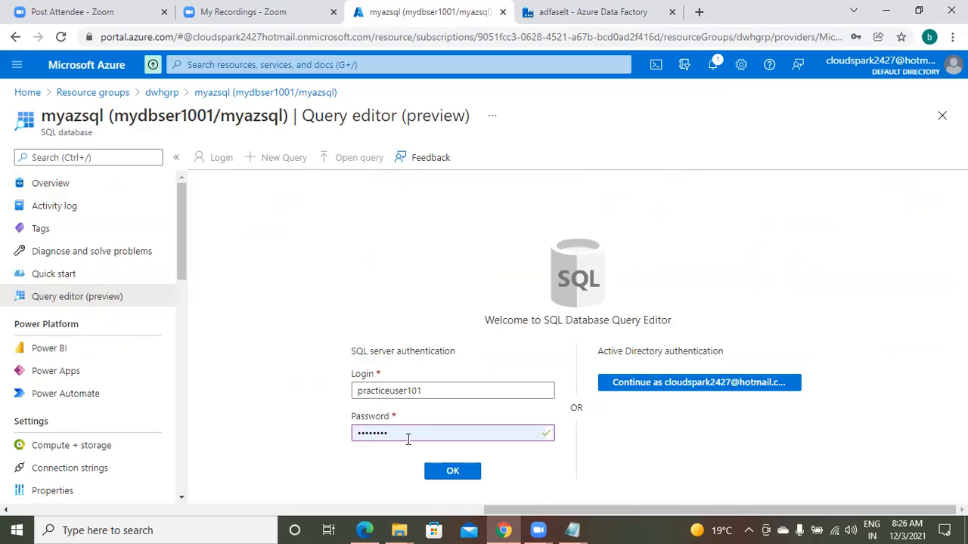
left_click(451, 471)
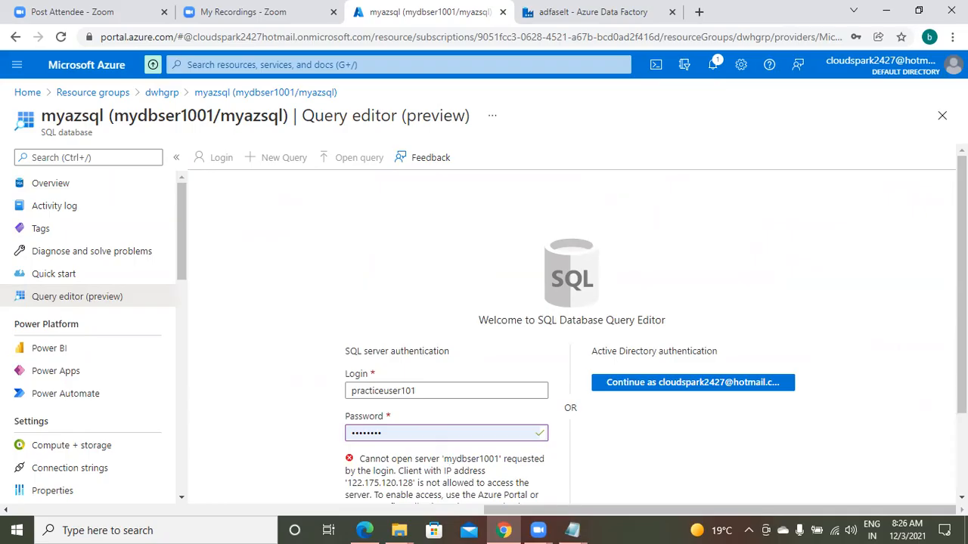
Whitelist the client IP address on server mydbser1001 and sign in to the query editor again
scroll(575, 340, "down", 2)
left_click(447, 482)
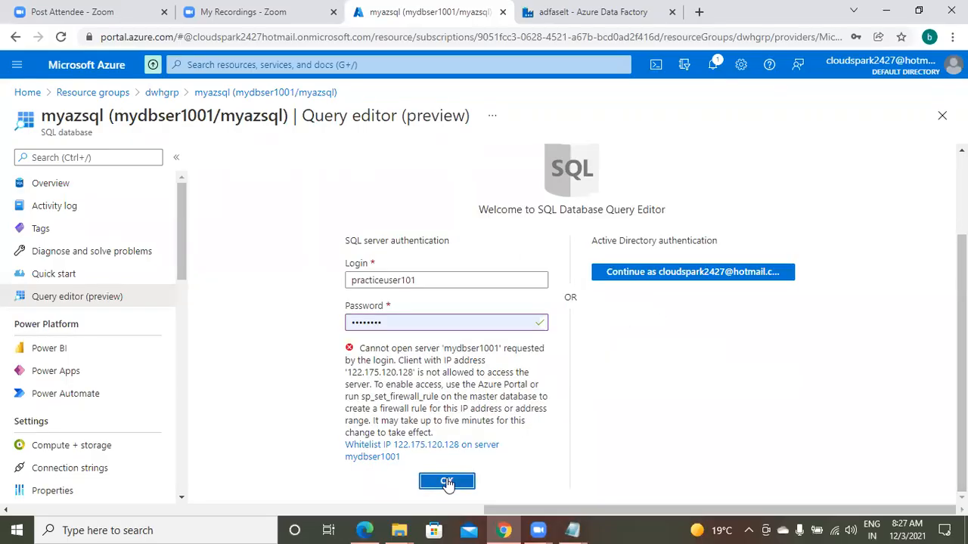
left_click(449, 484)
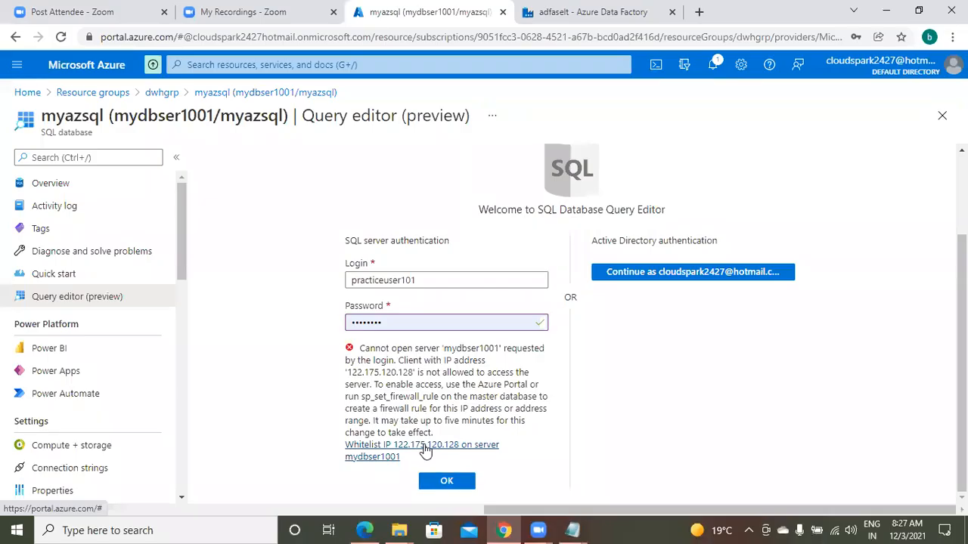
left_click(425, 450)
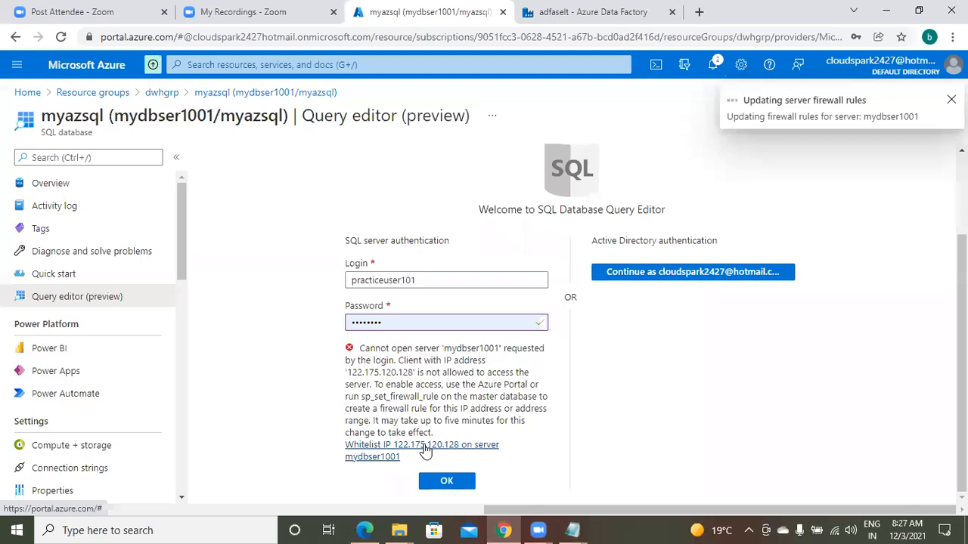
left_click(445, 483)
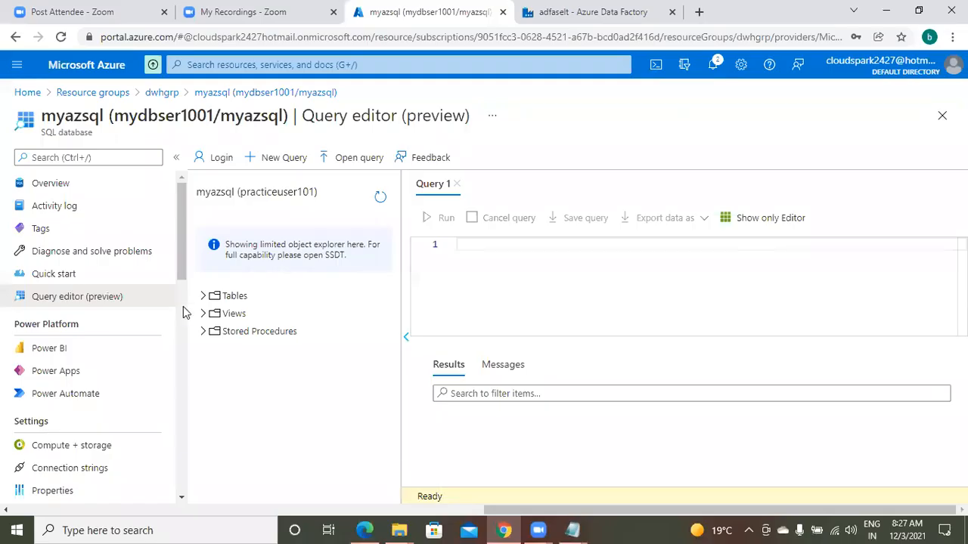
Examine the Tables and Views folders of myazsql in the object explorer and go to the empty Query 1 editor
left_click(213, 297)
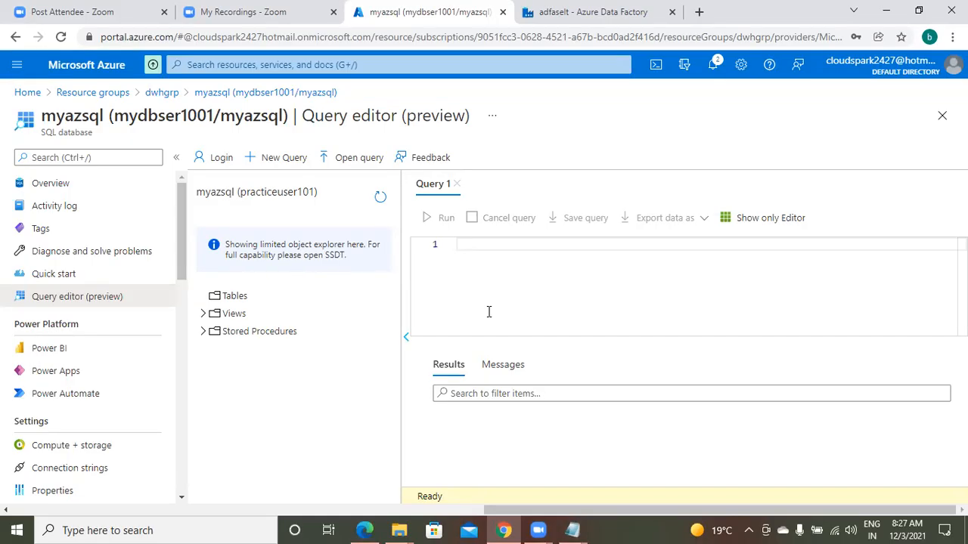
left_click(204, 313)
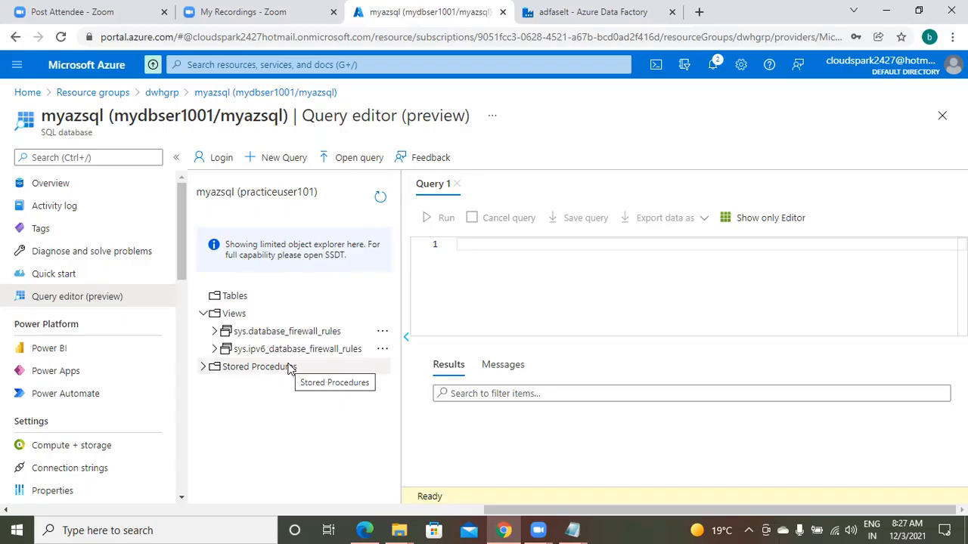
left_click(515, 247)
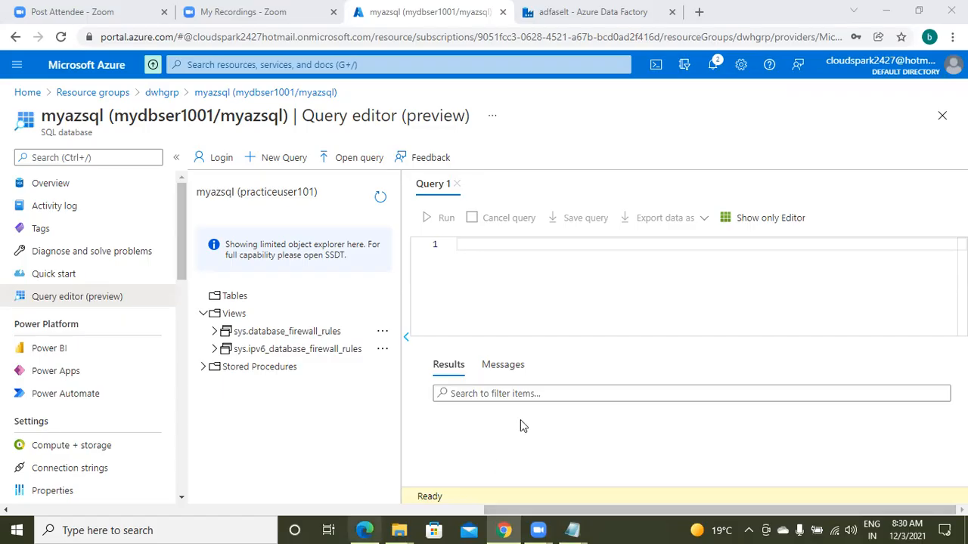
left_click(537, 450)
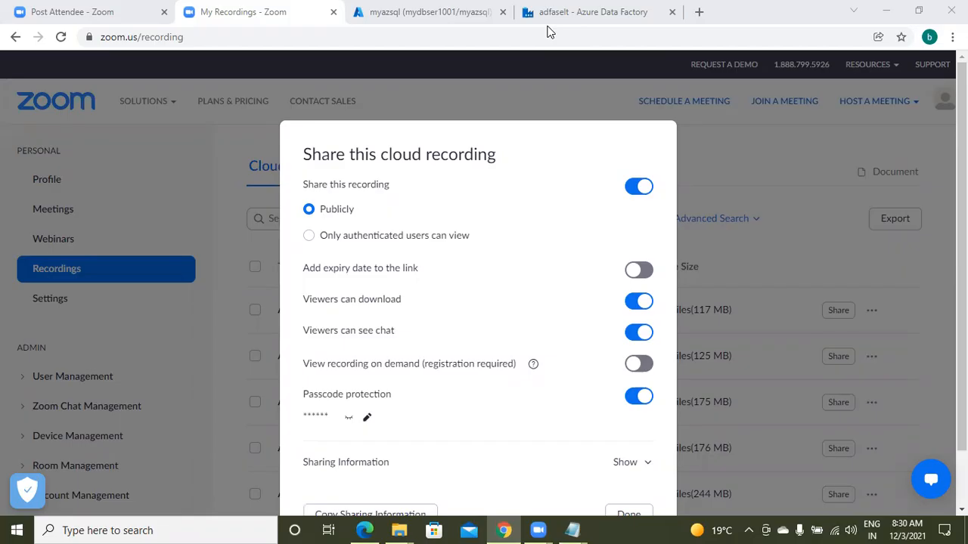
left_click(525, 446)
Switch to the untitled Notepad notes, review the lab steps and enlarge the text to 140%
left_click(572, 530)
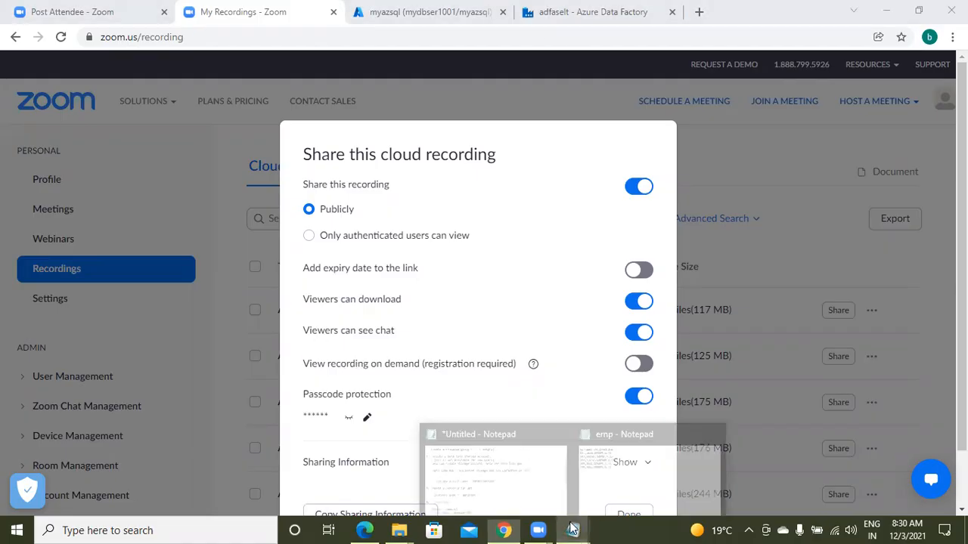
left_click(536, 483)
left_click(233, 260)
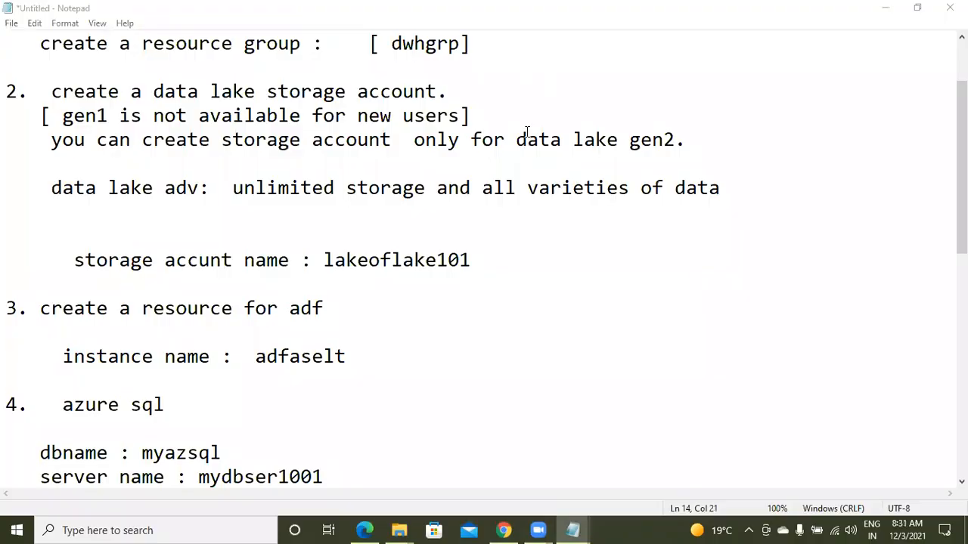
left_click_drag(74, 92, 119, 213)
left_click(119, 323)
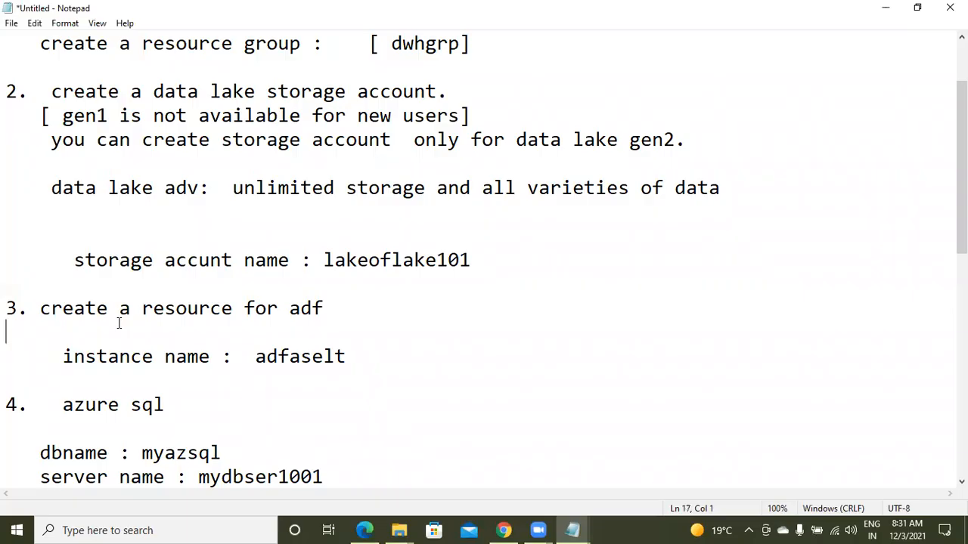
scroll(119, 324, "up", 3)
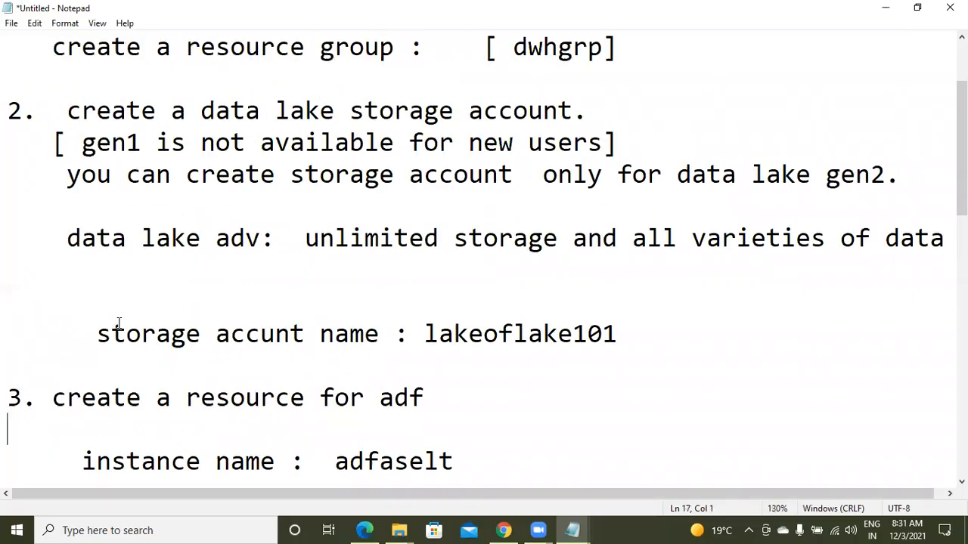
scroll(119, 323, "up", 1)
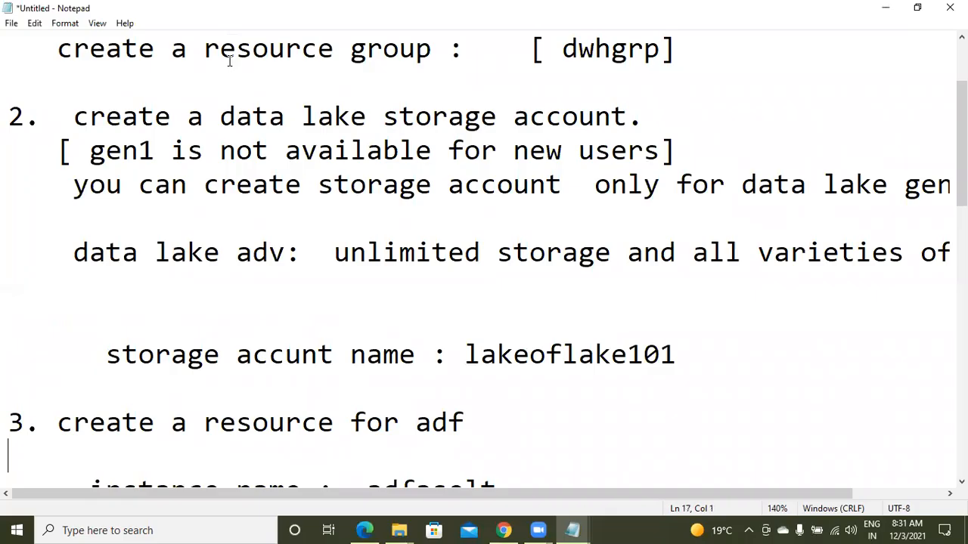
Go to the empty lines below the Azure SQL password entry in the notes
key("Page_Down")
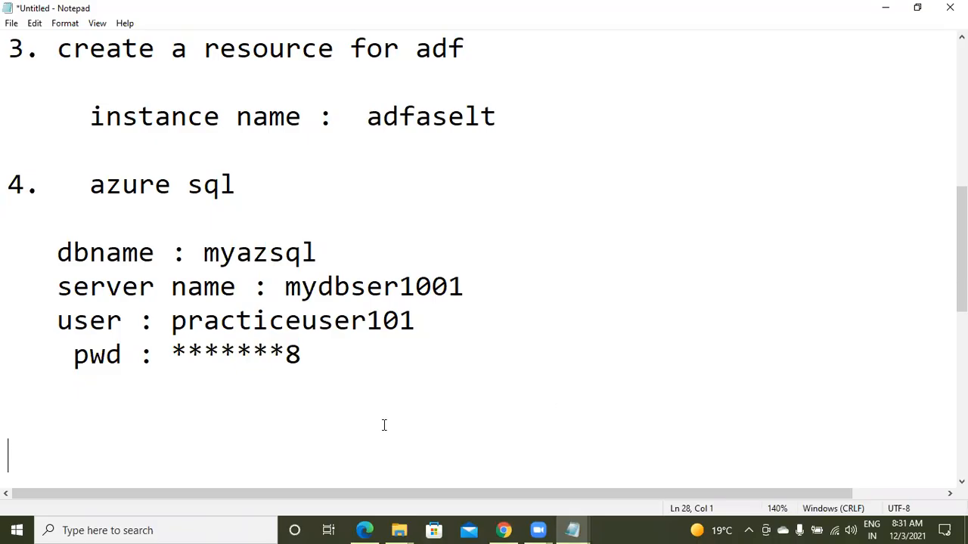
key("Up")
key("Up")
key("Down")
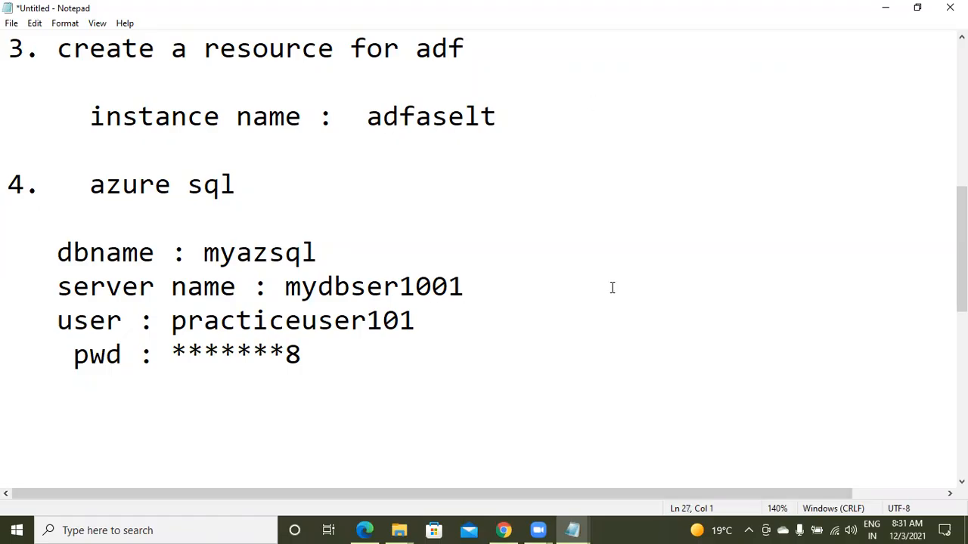